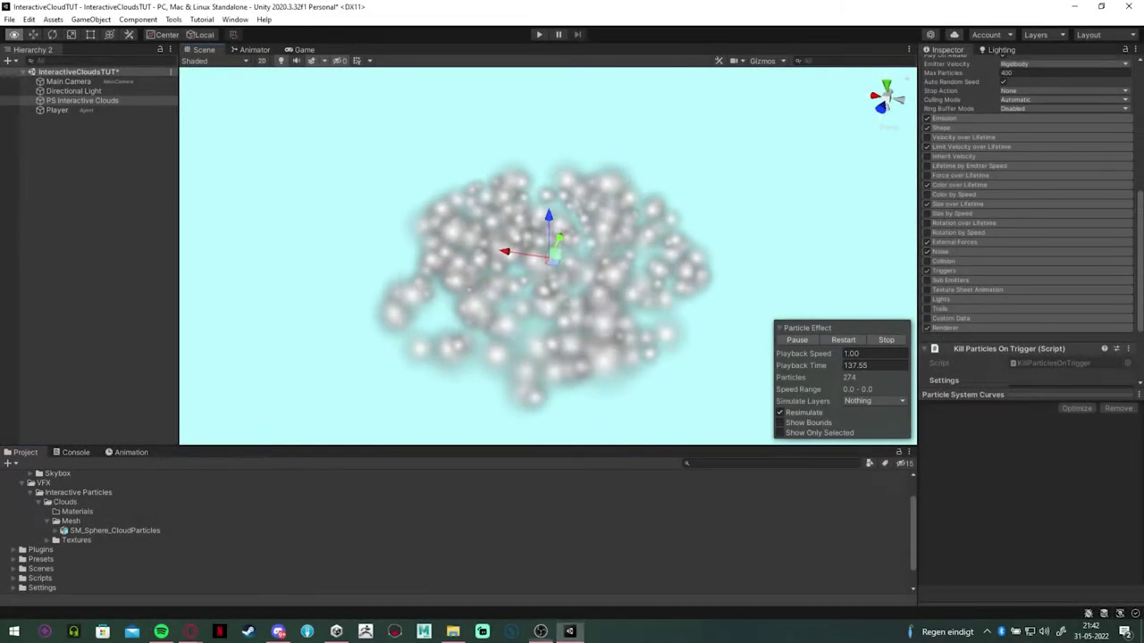
left_click_drag(626, 268, 648, 273, "alt")
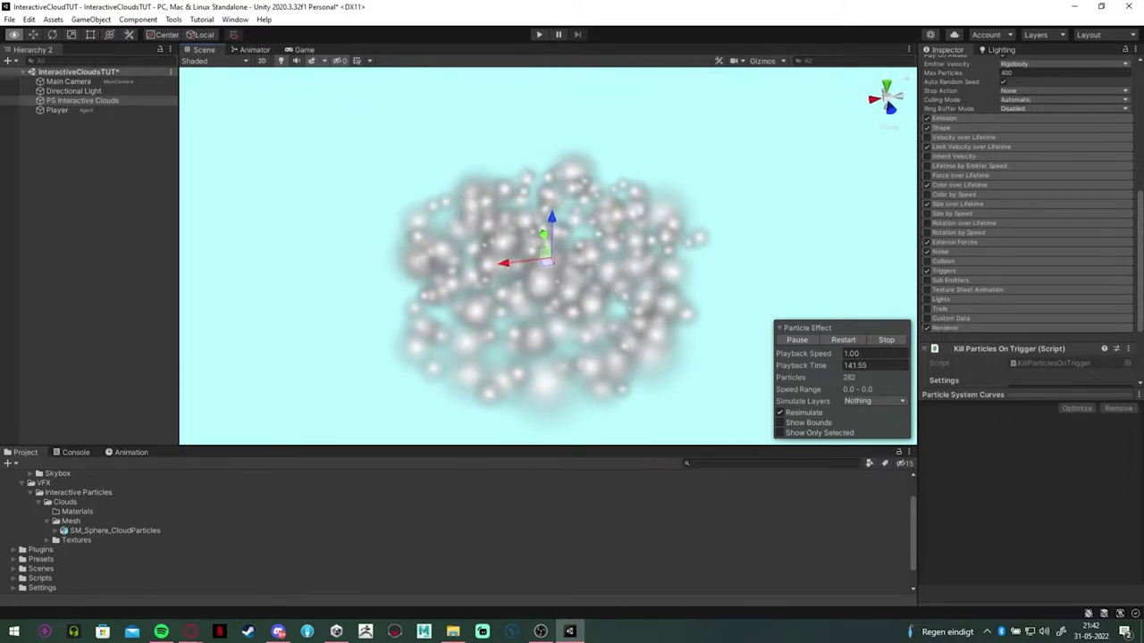
scroll(547, 257, "down", 3)
scroll(548, 256, "up", 3)
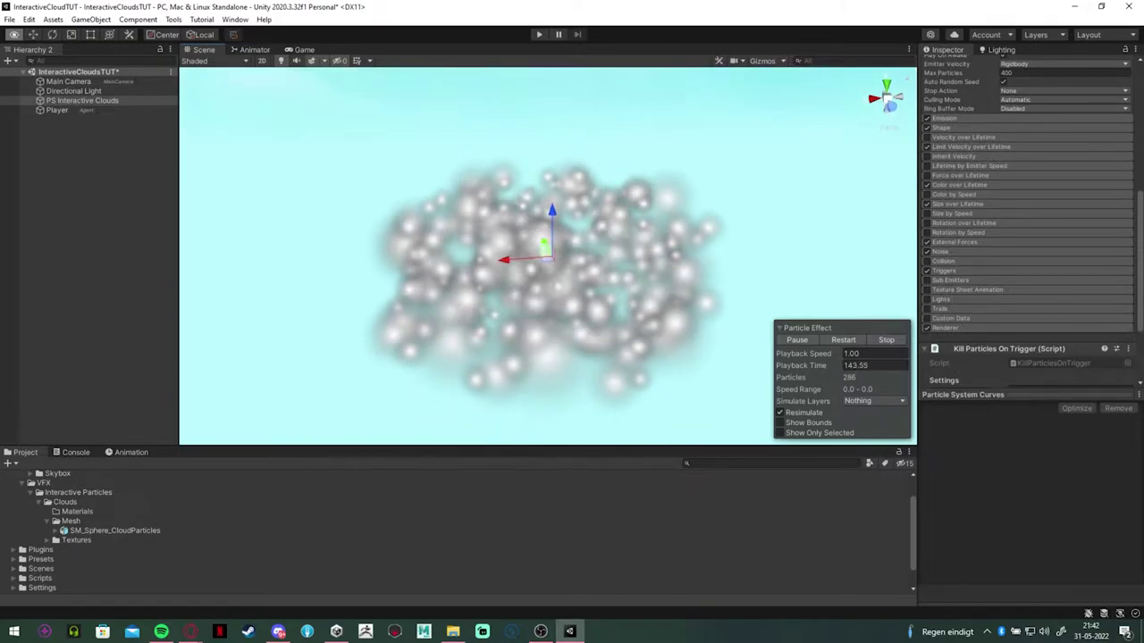
- Create a Universal Render Pipeline unlit shader graph named SH_CloudParticles in the Clouds Materials folder
right_click(77, 511)
left_click(109, 196)
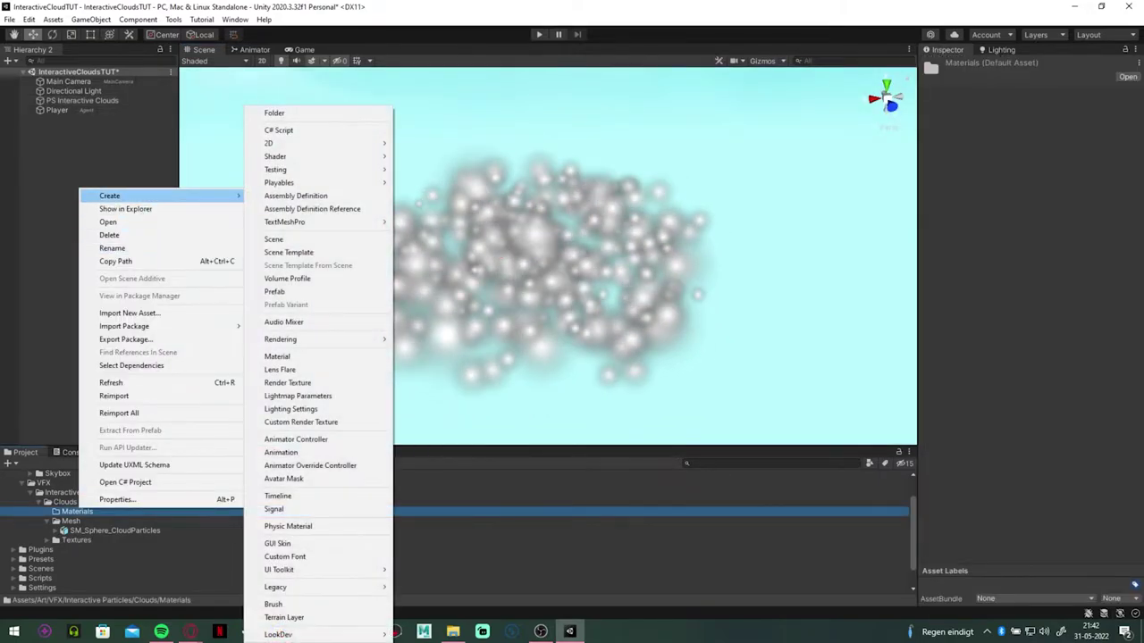
mouse_move(322, 157)
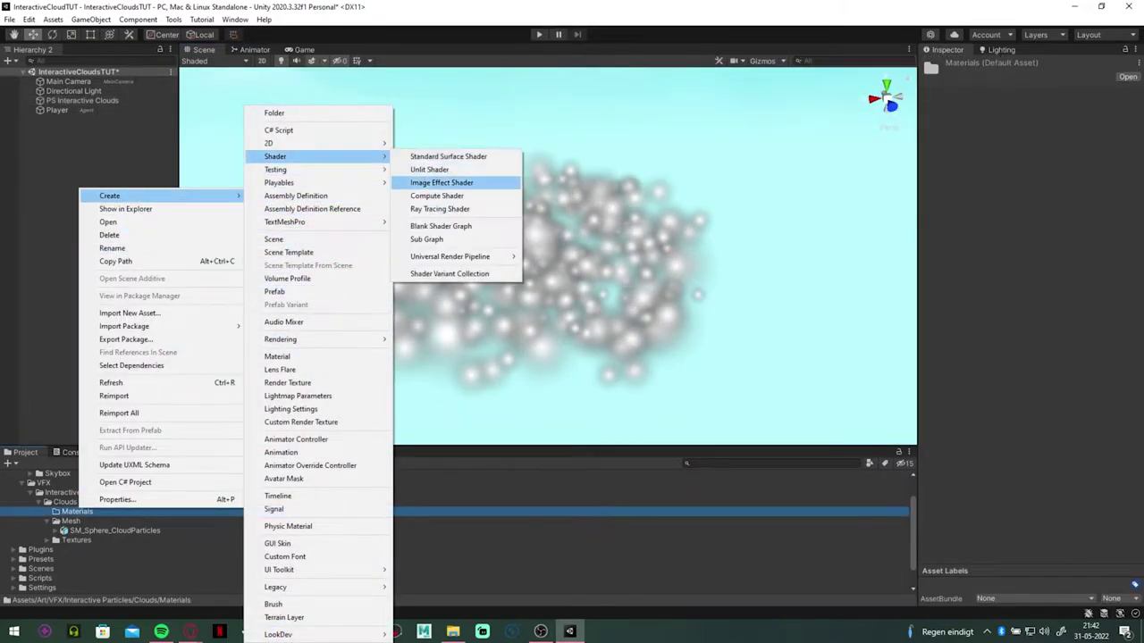
mouse_move(456, 257)
left_click(585, 295)
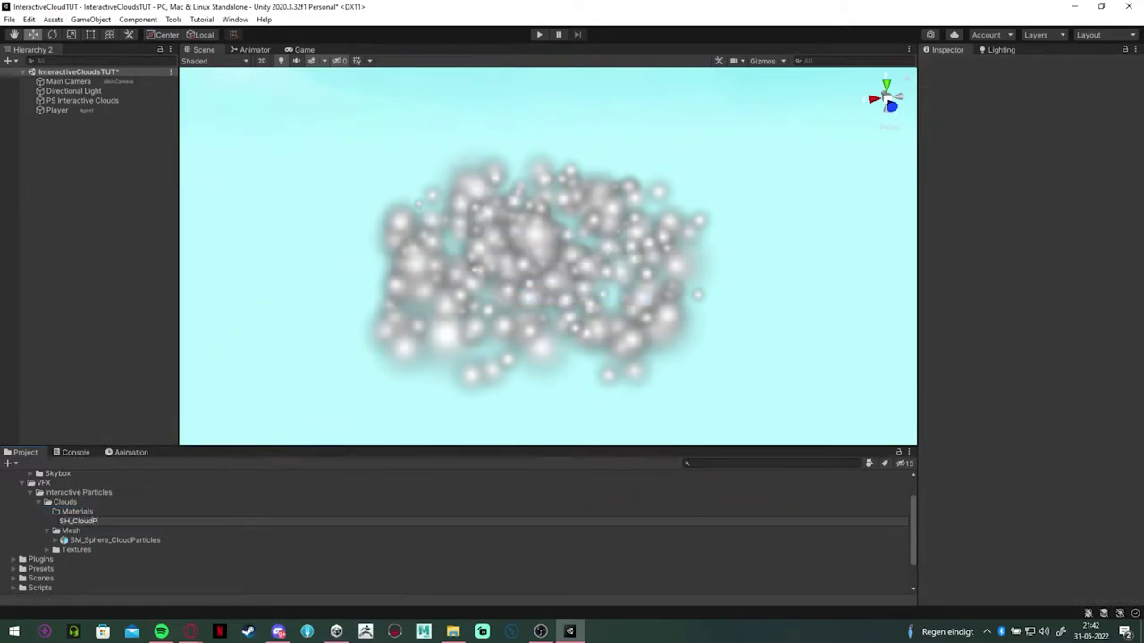
key("Return")
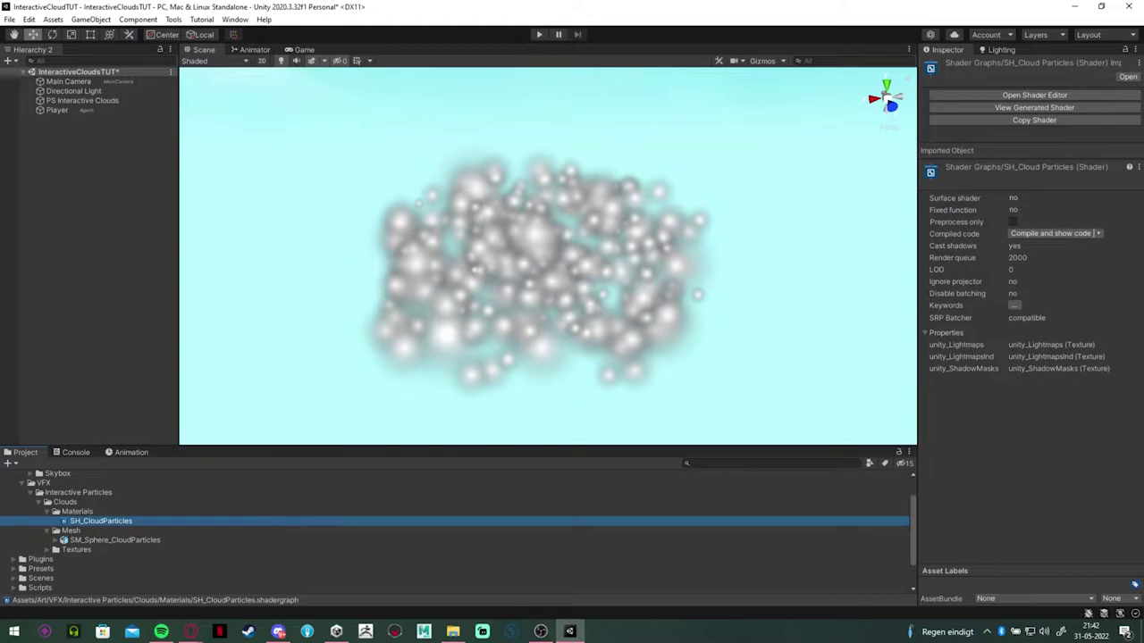
- Create a material from the SH_CloudParticles shader and name it MAT_CloudParticles
right_click(125, 521)
mouse_move(155, 210)
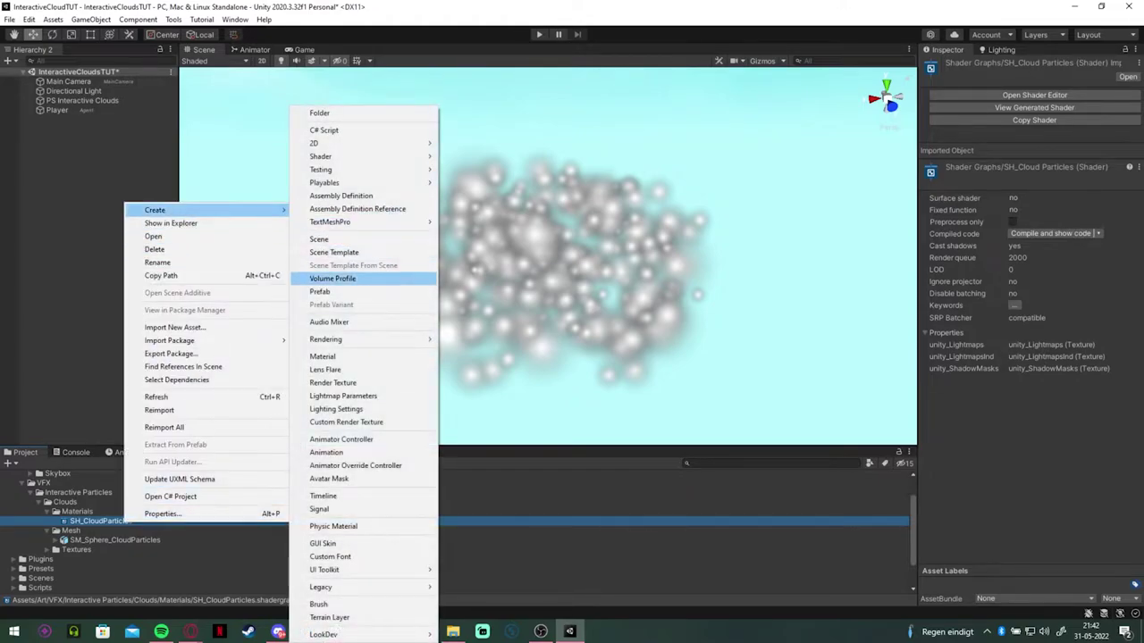
left_click(322, 357)
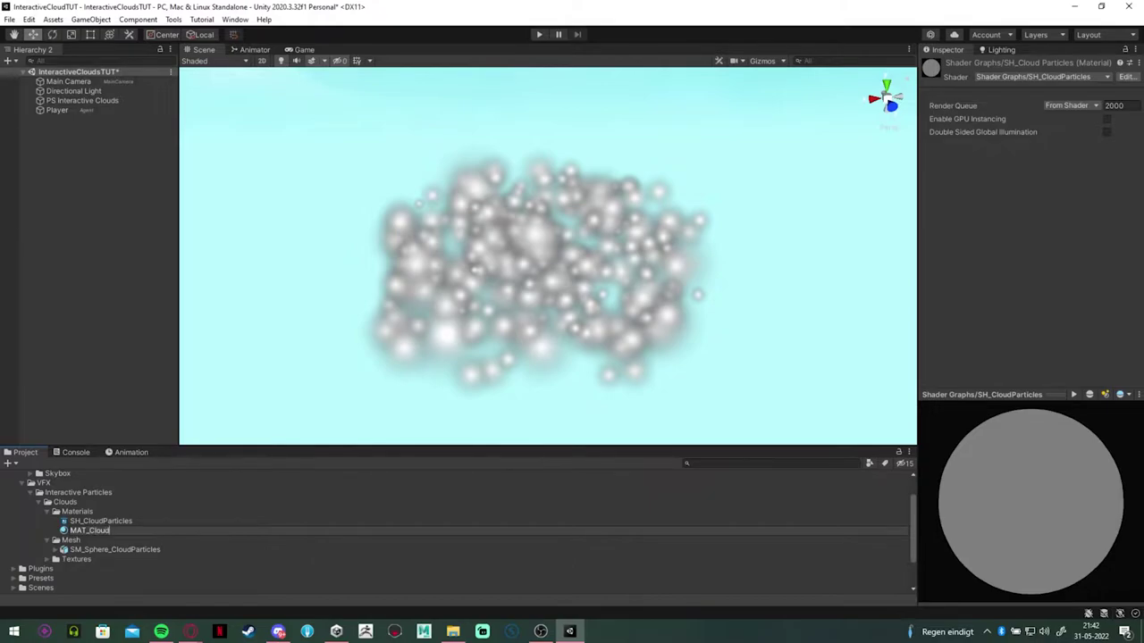
type("s")
key("Return")
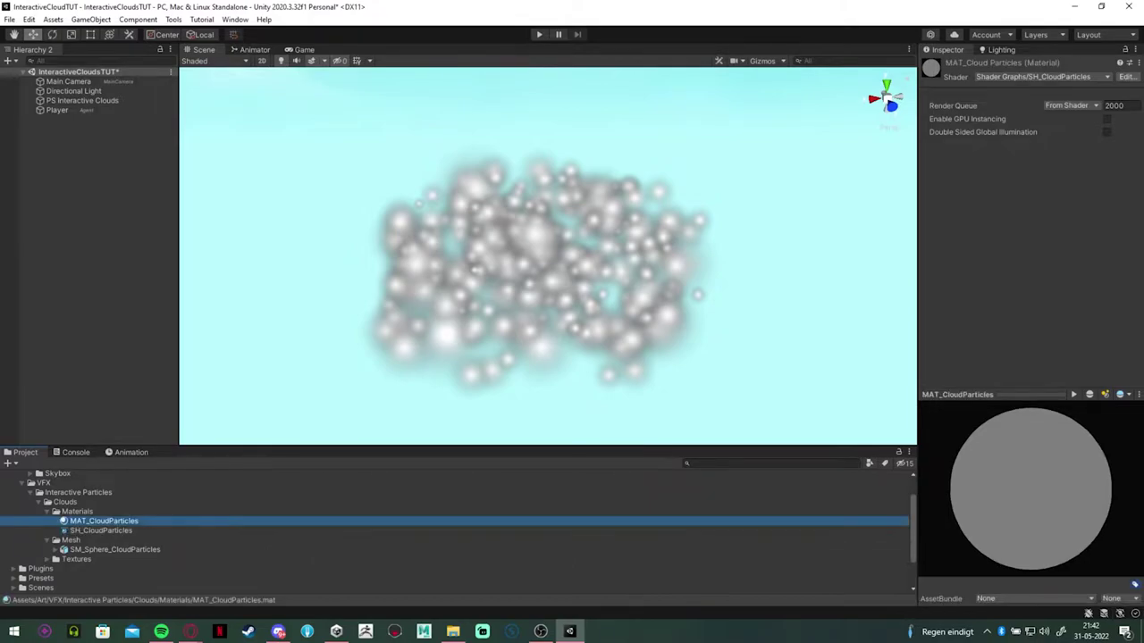
- Set the PS Interactive Clouds renderer to Mesh render mode and assign sphere_medium_mesh from SM_Sphere_CloudParticles as its mesh
left_click(543, 260)
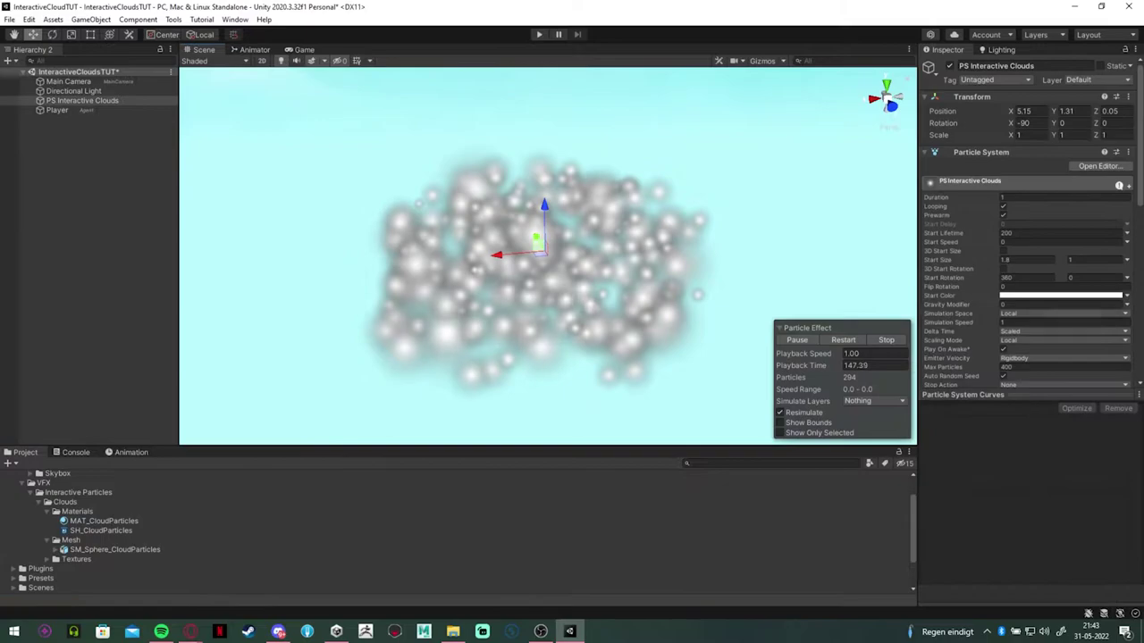
scroll(1028, 241, "down", 9)
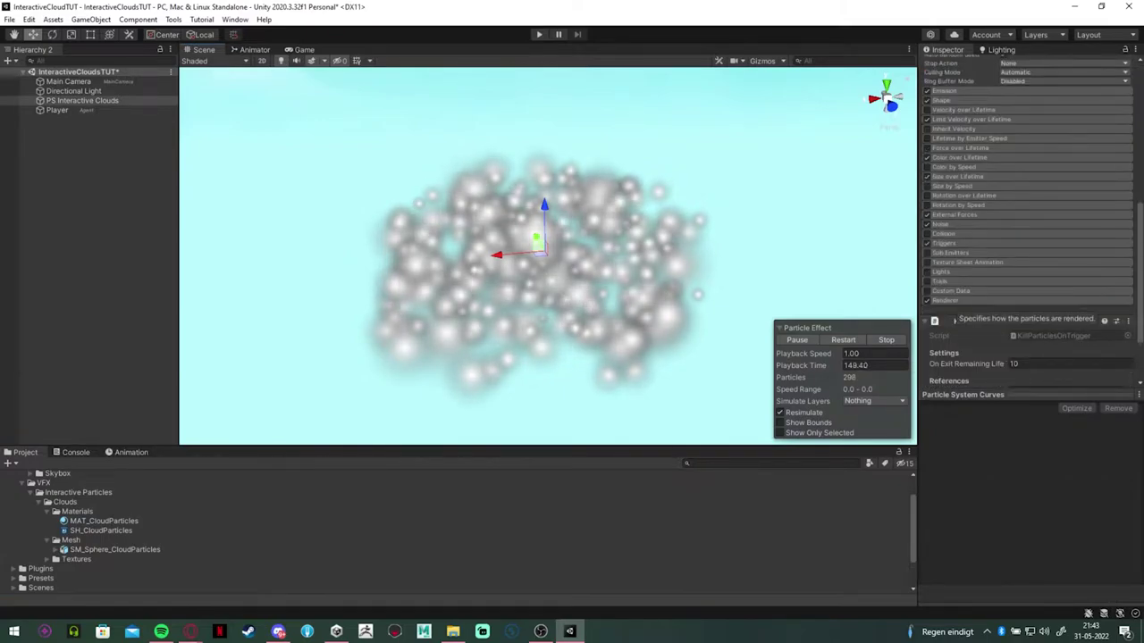
left_click(983, 301)
scroll(983, 301, "down", 3)
left_click(1064, 205)
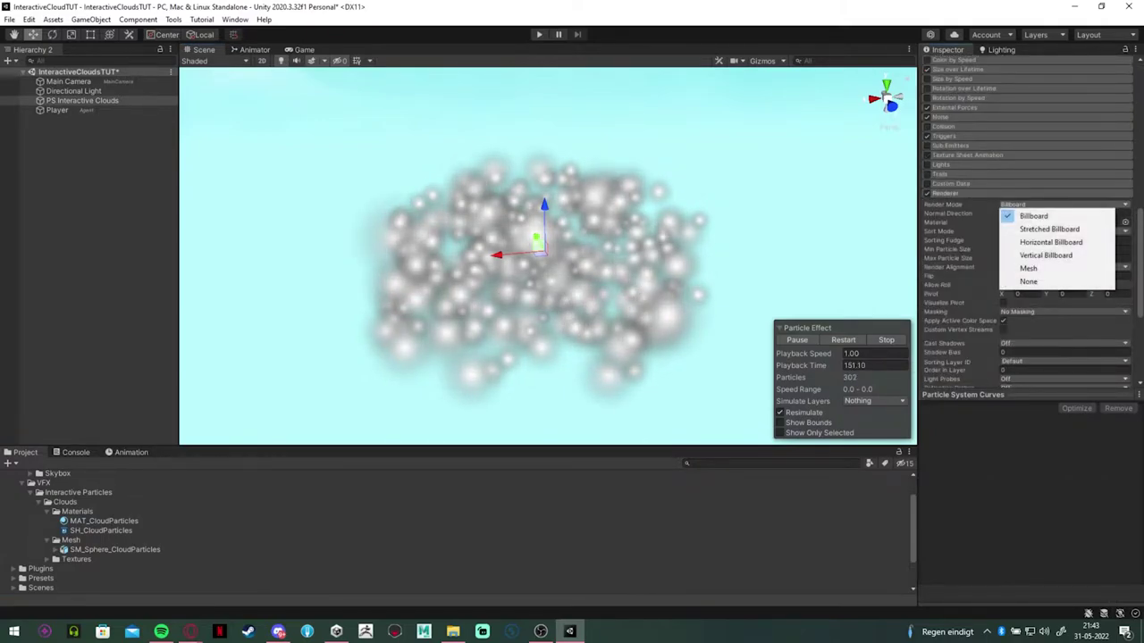
left_click(1027, 268)
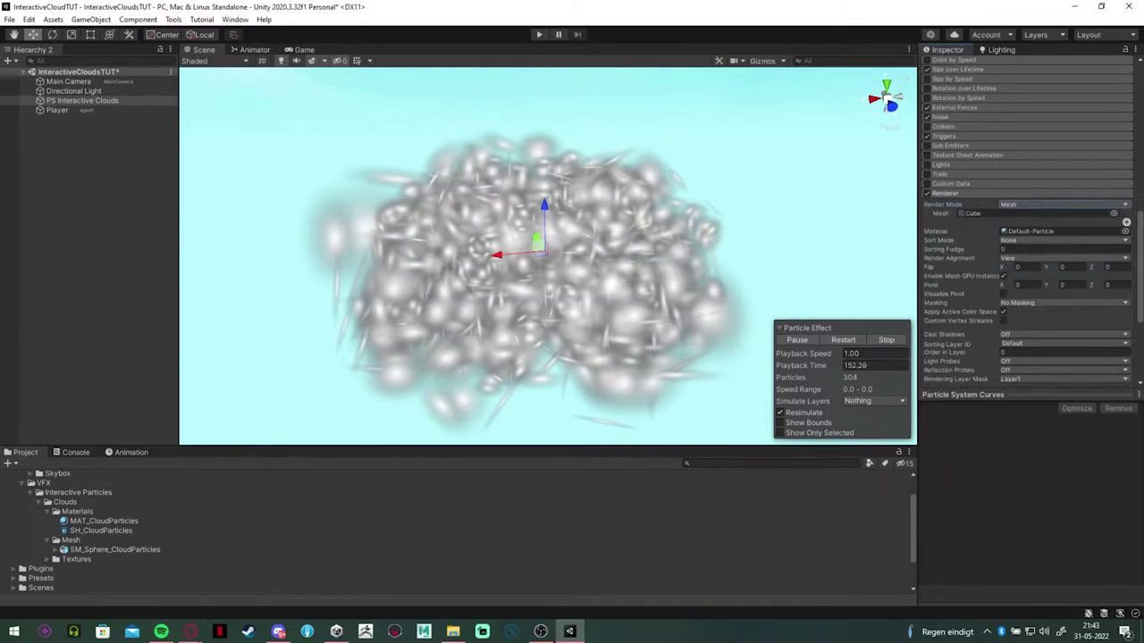
left_click(56, 549)
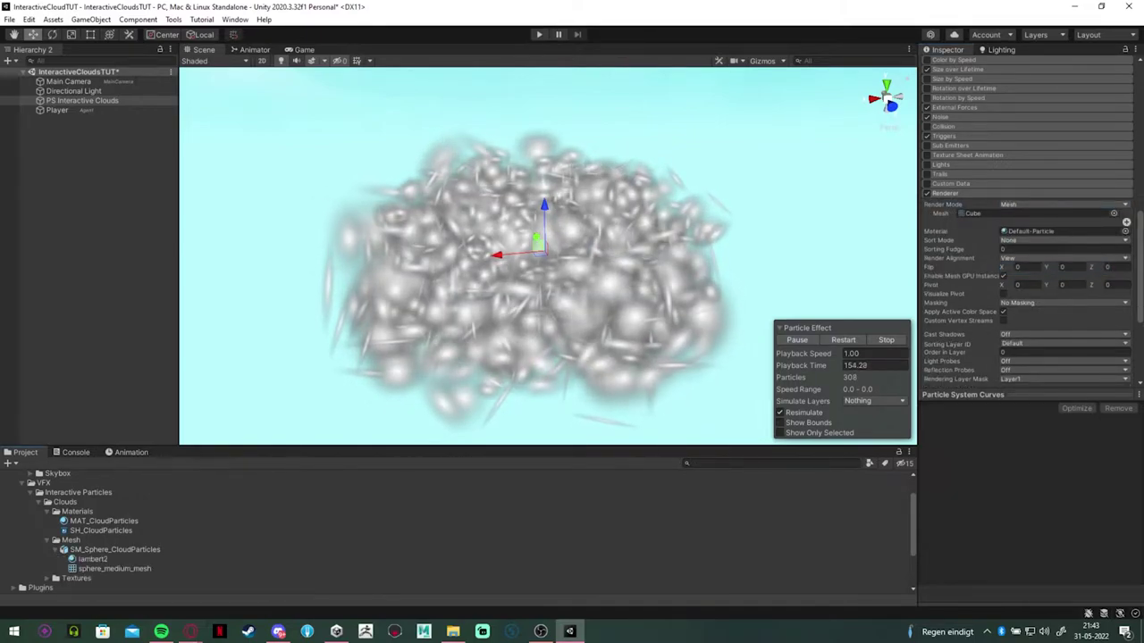
left_click_drag(114, 569, 1037, 214)
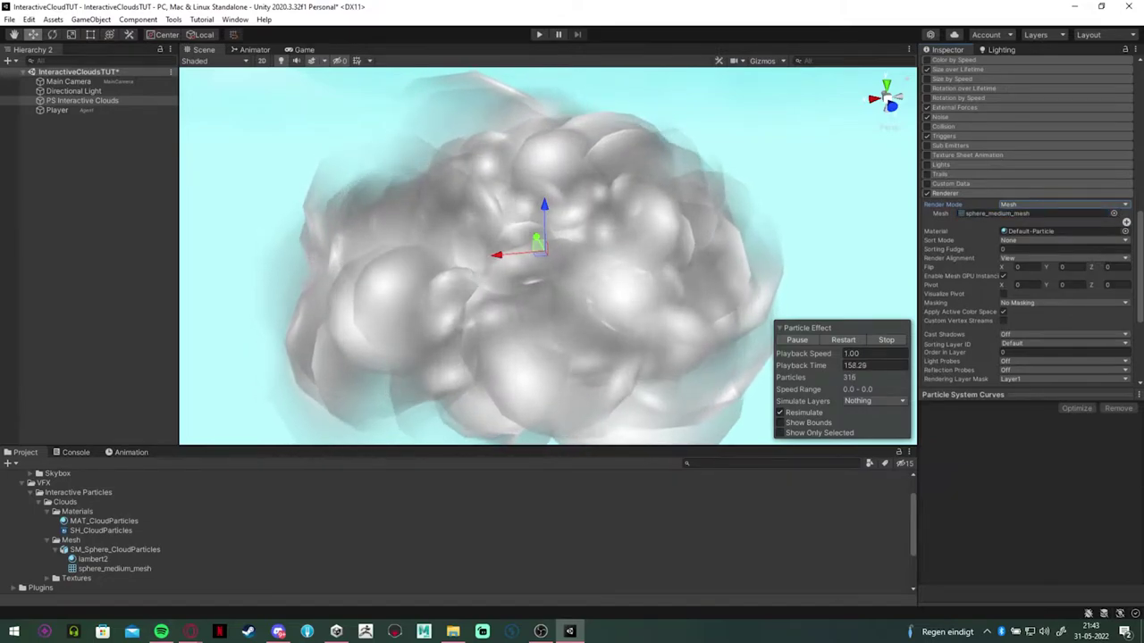
- Assign MAT_CloudParticles as the particle renderer's material and set its sort mode to By Depth
scroll(89, 536, "up", 1)
left_click_drag(104, 540, 1037, 232)
scroll(547, 255, "down", 3)
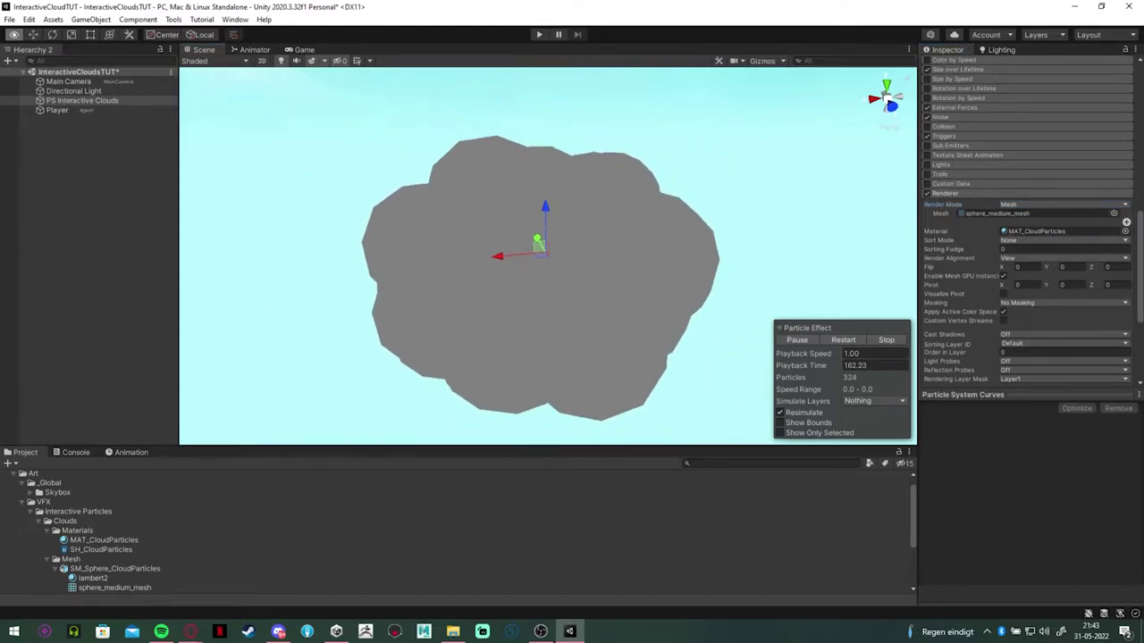
left_click_drag(546, 256, 536, 223, "alt")
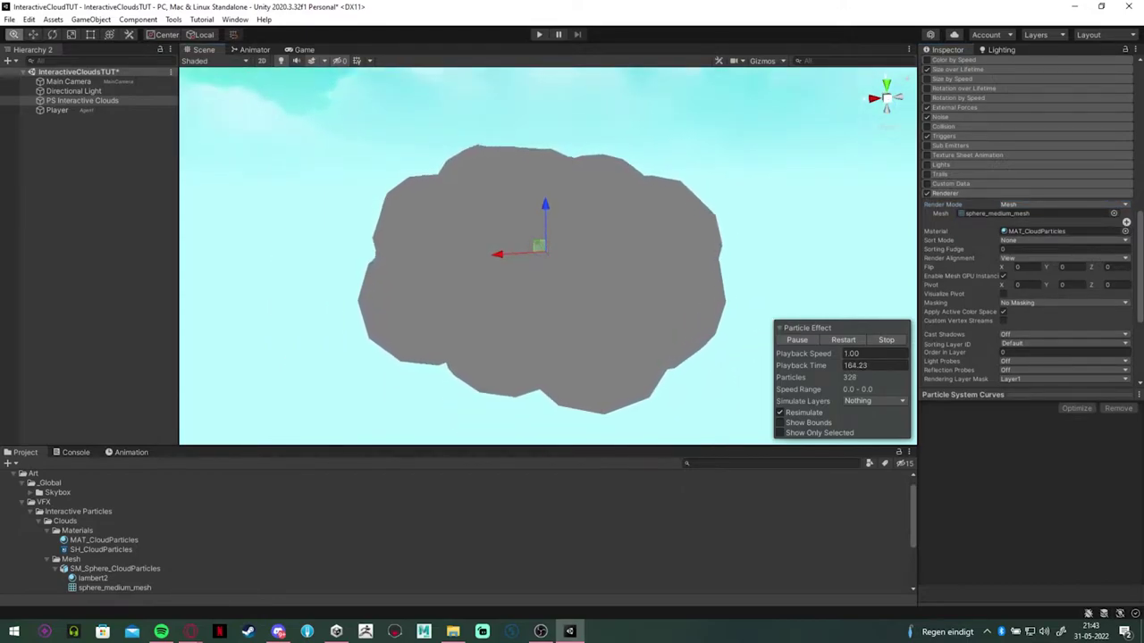
left_click(1063, 240)
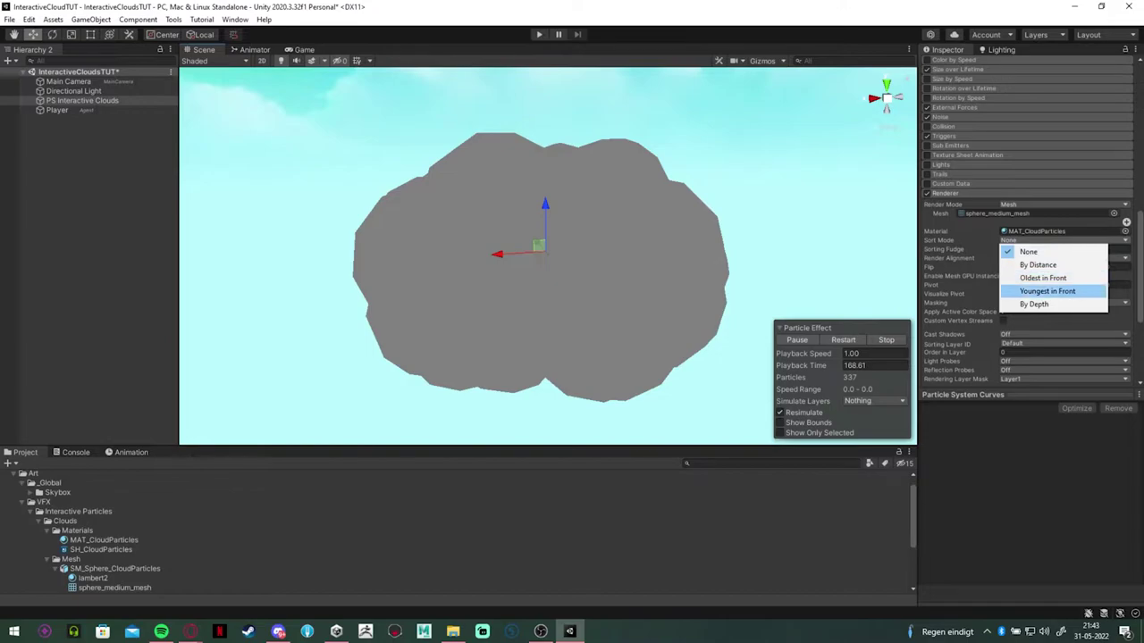
left_click(1034, 305)
left_click_drag(547, 223, 548, 286, "alt")
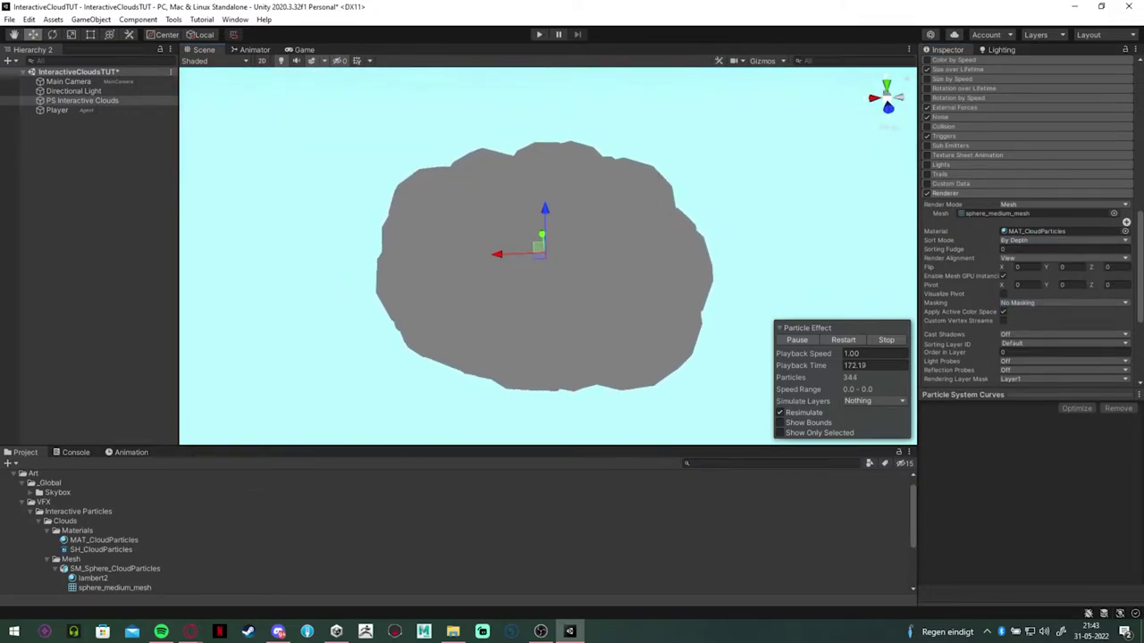
- Open the SH_CloudParticles shader graph and detach its editor into a separate window
left_click(101, 549)
double_click(101, 550)
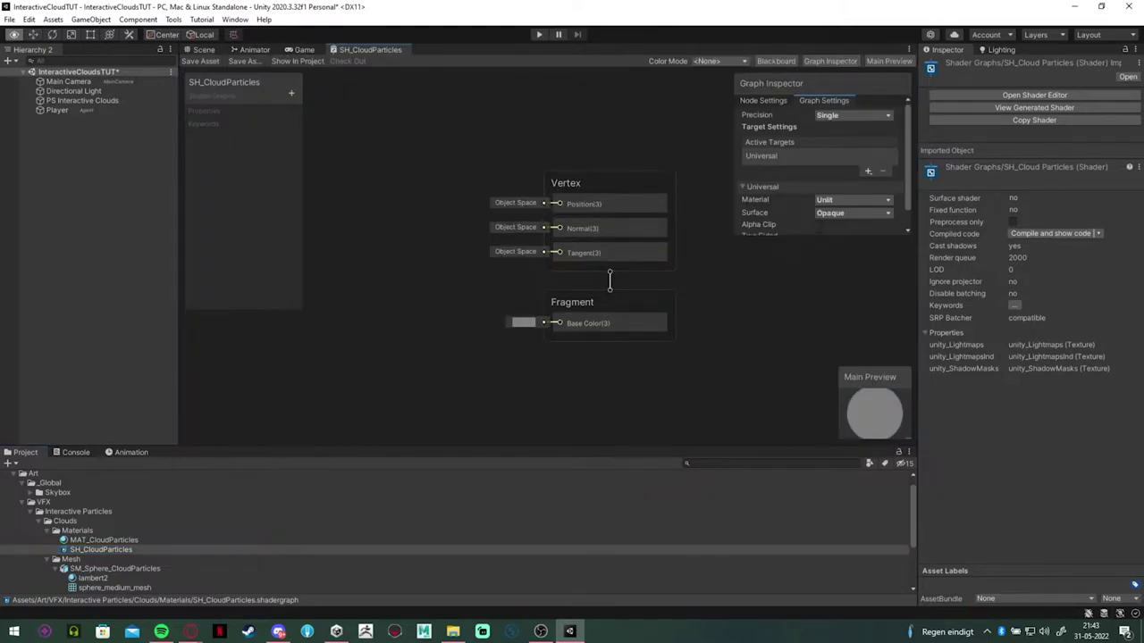
left_click_drag(370, 50, 516, 261)
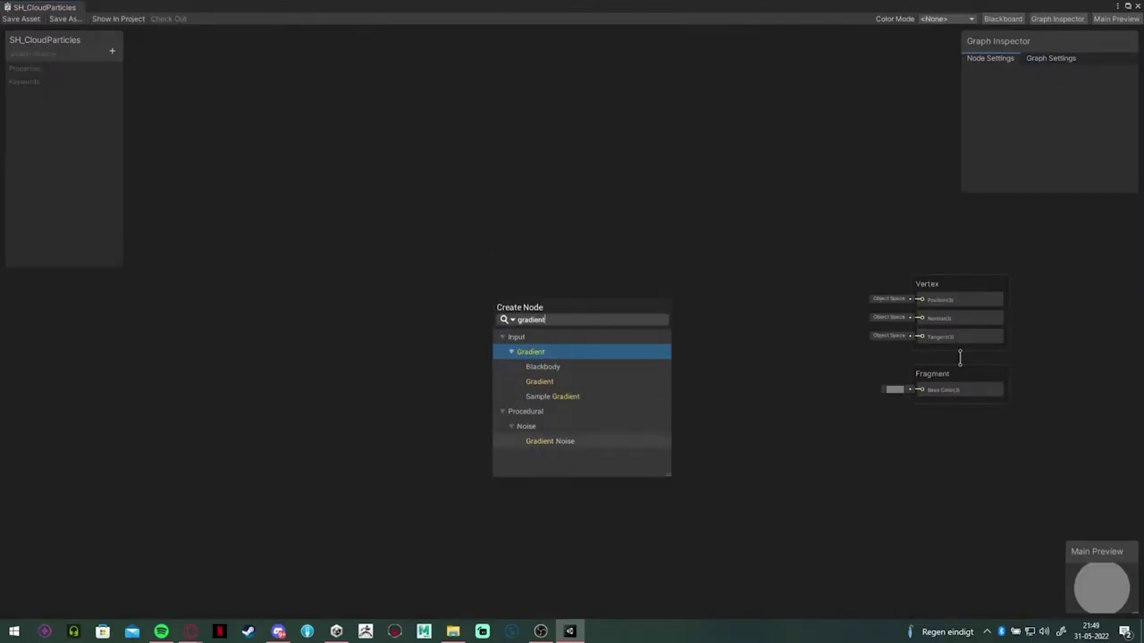
- Add a Gradient Noise node to the graph, well before the Vertex and Fragment blocks
double_click(545, 442)
scroll(508, 352, "up", 2)
left_click_drag(511, 329, 535, 275)
- Add a Tiling And Offset node and connect its output to the Gradient Noise UV input
left_click(264, 340)
key("space")
type("tiling and")
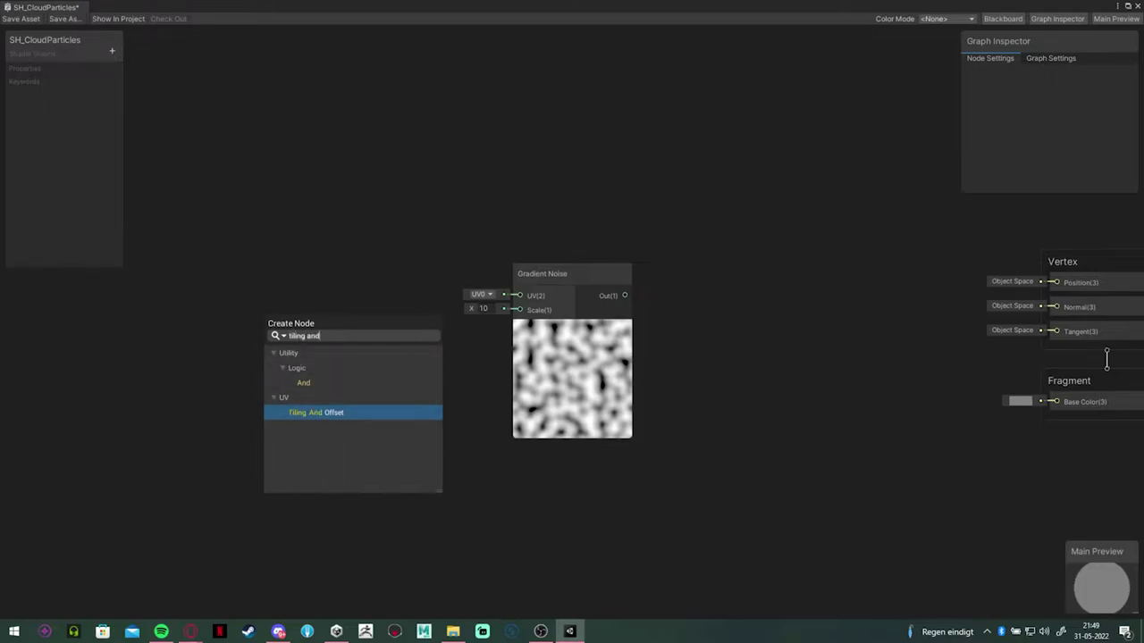
key("Return")
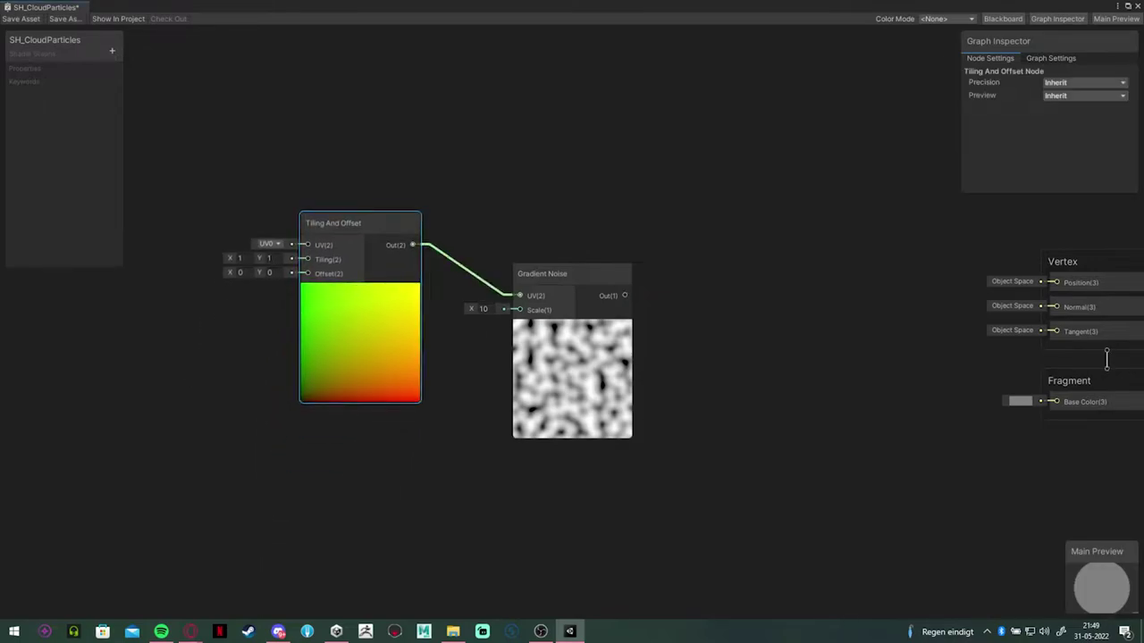
left_click_drag(350, 223, 358, 213)
- Add a Time node in the free space before the Tiling And Offset node
middle_click_drag(376, 429, 591, 439)
left_click(317, 463)
key("space")
type("time")
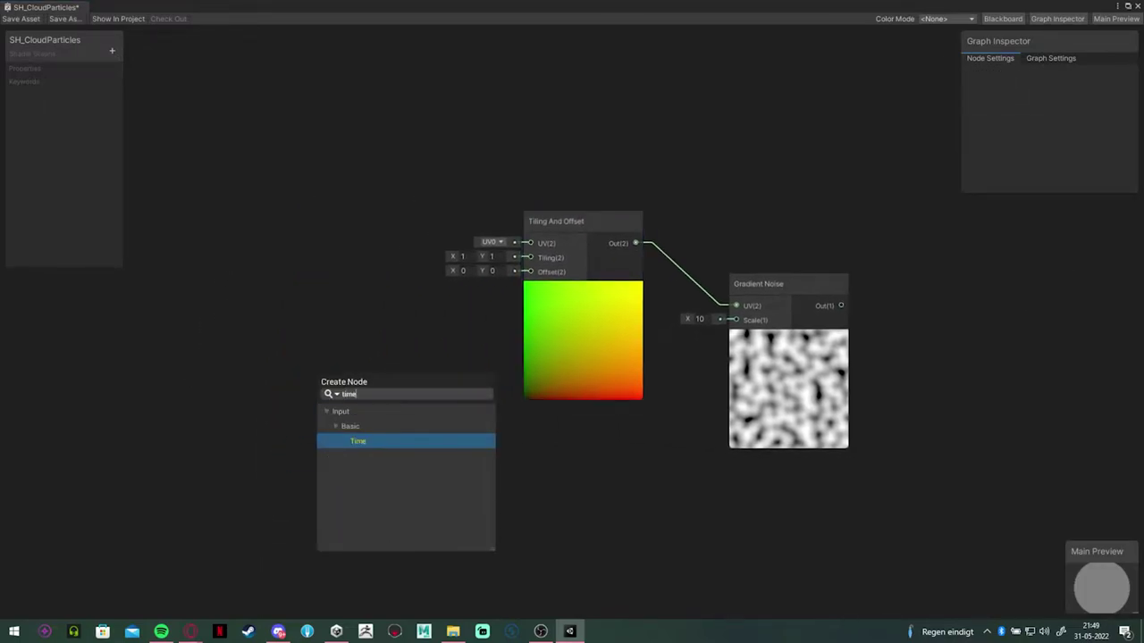
key("Return")
- Add a Multiply node with Time feeding its A input and connect its output to the Tiling And Offset node's Offset
key("space")
type("multiply")
key("Return")
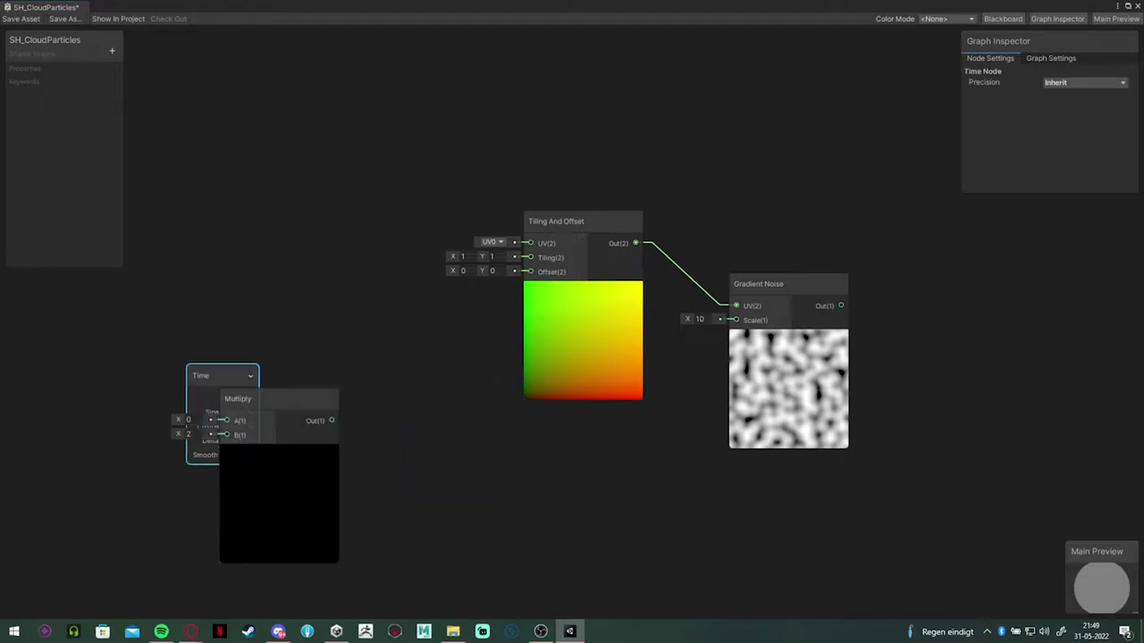
left_click_drag(238, 399, 348, 369)
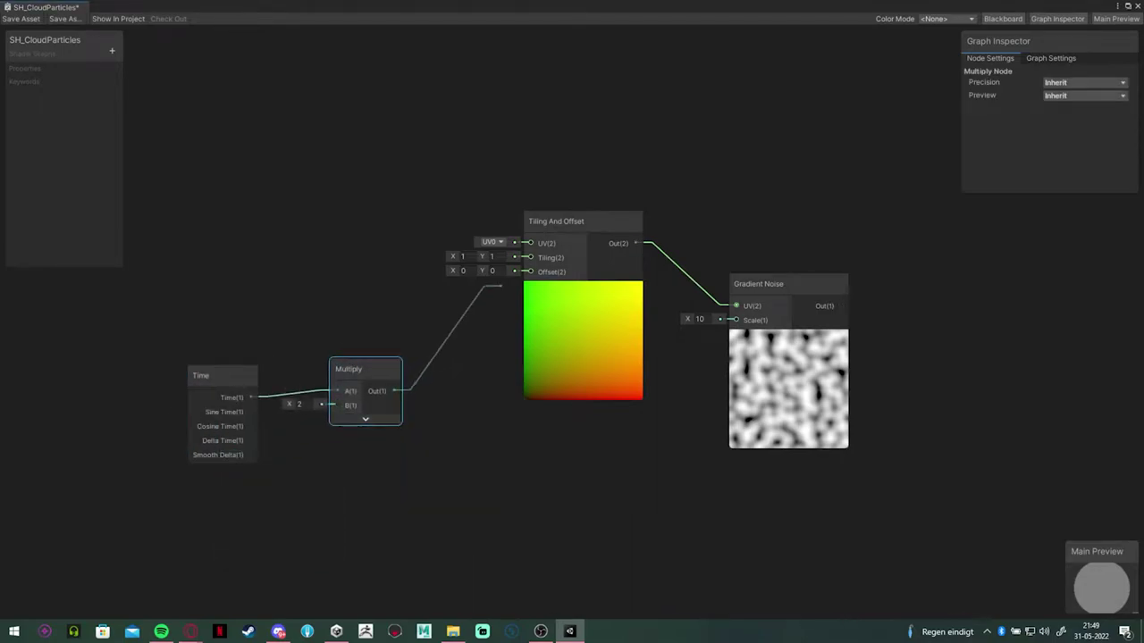
left_click_drag(500, 286, 531, 272)
left_click_drag(214, 376, 206, 336)
- Add a Float node below Time, convert it to a property and name it Displacement Speed
key("space")
type("f")
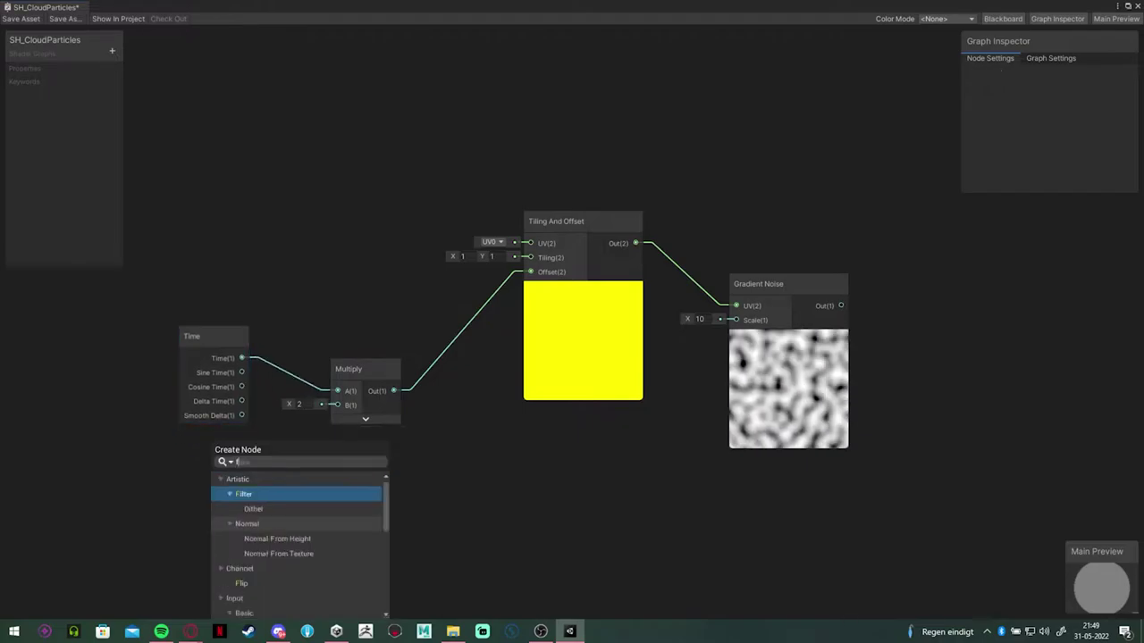
type("loat")
key("Return")
left_click_drag(234, 545, 218, 480)
right_click(218, 479)
mouse_move(256, 422)
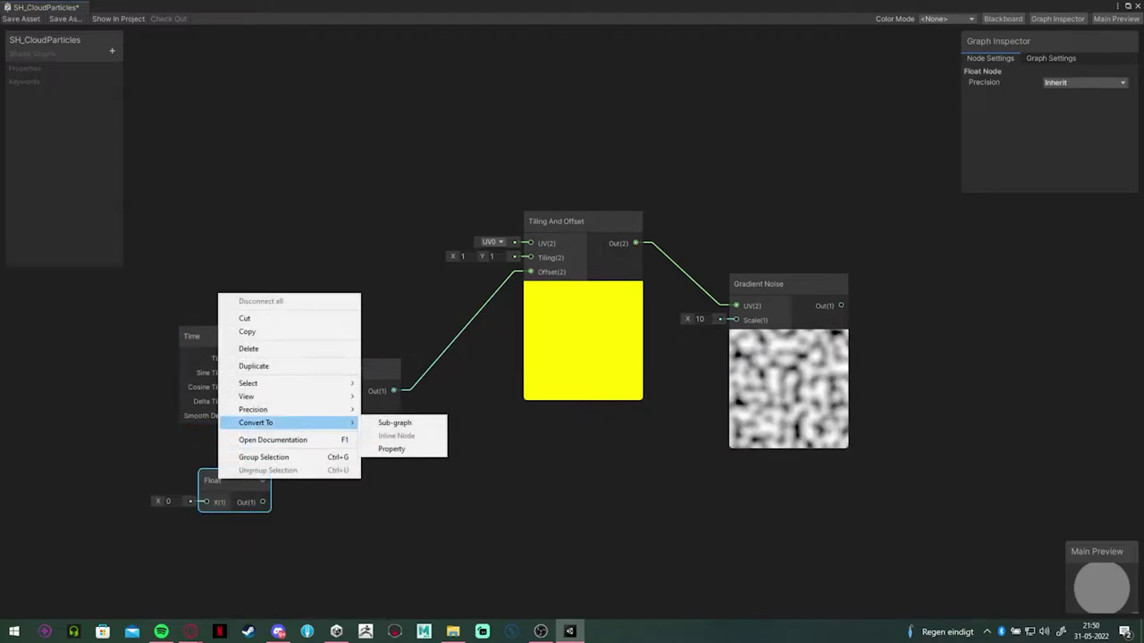
left_click(392, 449)
double_click(27, 84)
type("Displaceme")
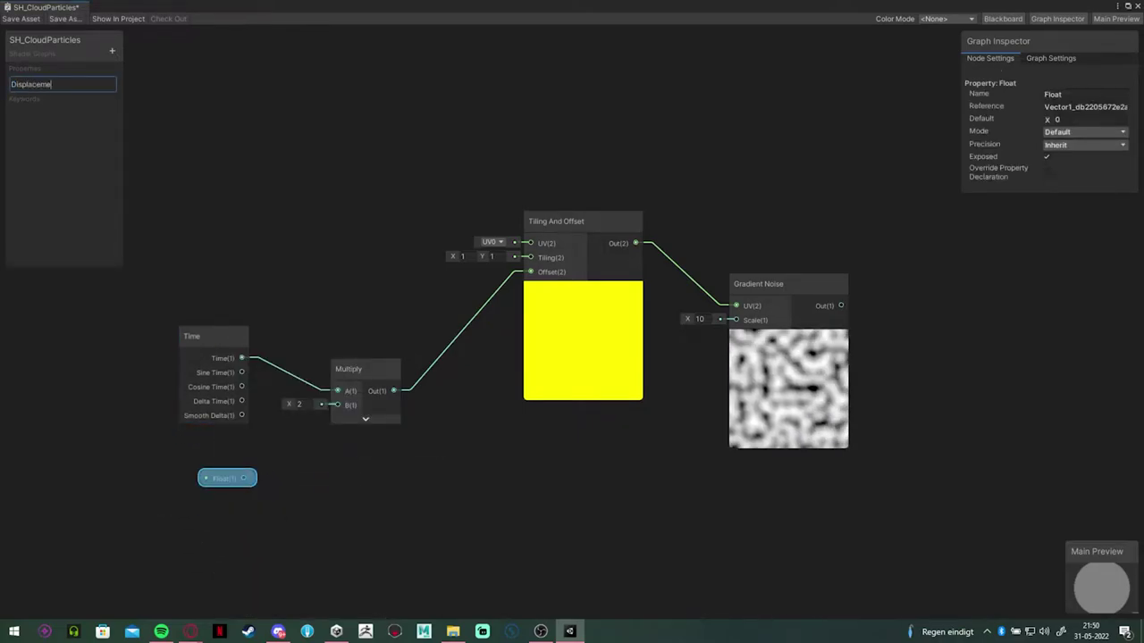
type("nt Speed")
key("Return")
- Connect Displacement Speed to the Multiply node's B input and set the property's default to 0.05
left_click_drag(292, 478, 338, 406)
left_click_drag(250, 478, 201, 441)
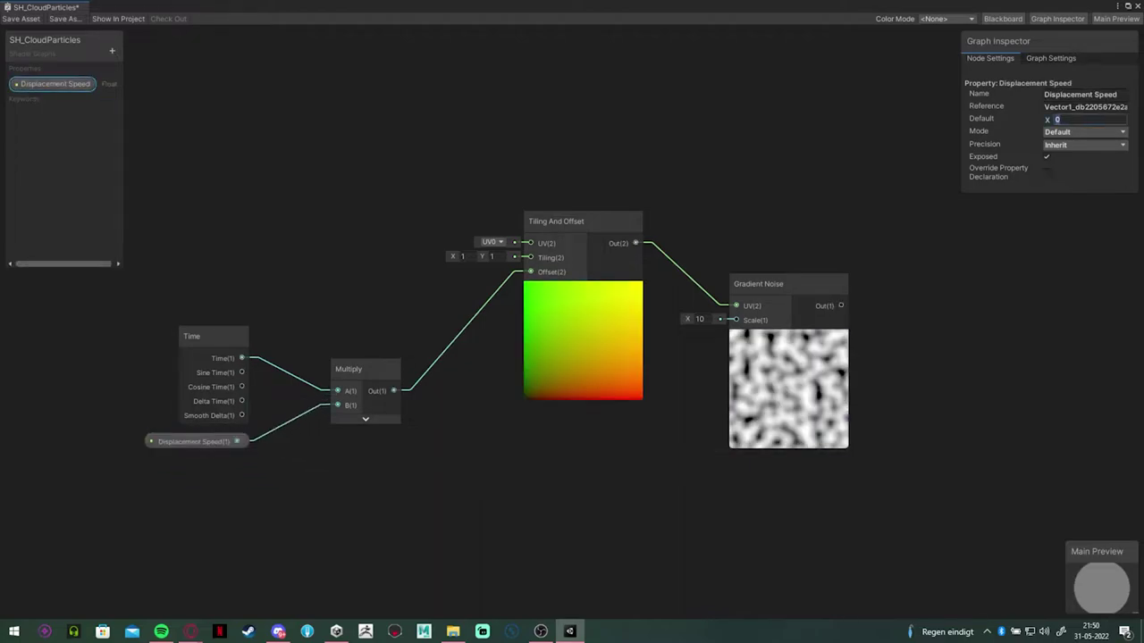
type("0.05")
- Collapse the Tiling And Offset preview and line up the node with Gradient Noise in a compact row
middle_click_drag(679, 241, 543, 285)
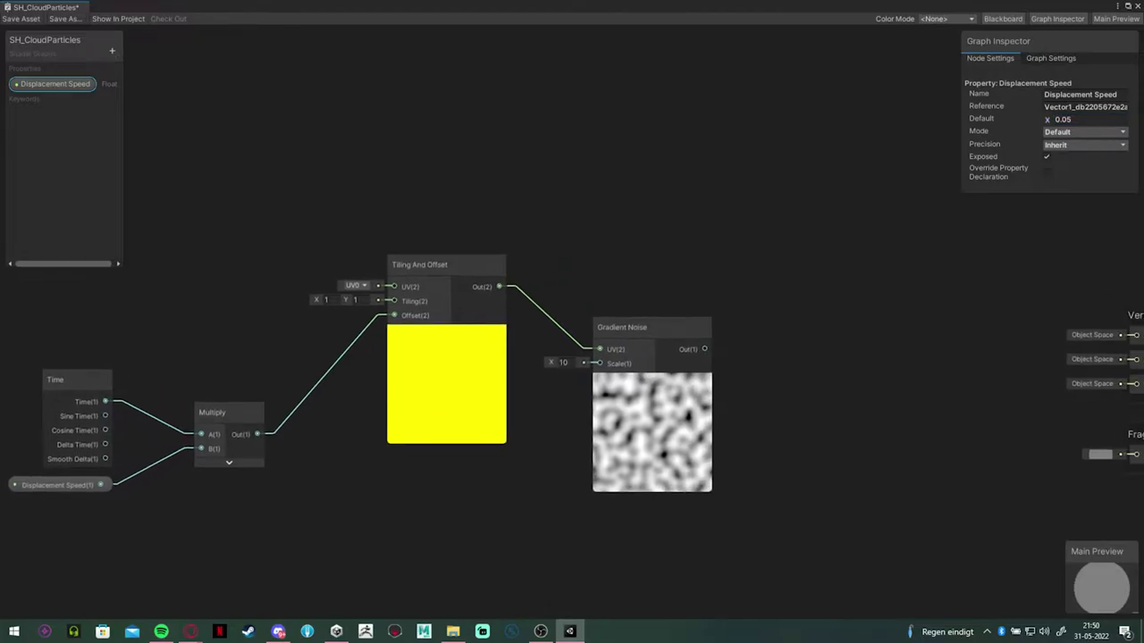
scroll(250, 308, "down", 1)
left_click_drag(416, 265, 372, 344)
left_click(378, 430)
left_click_drag(593, 325, 521, 344)
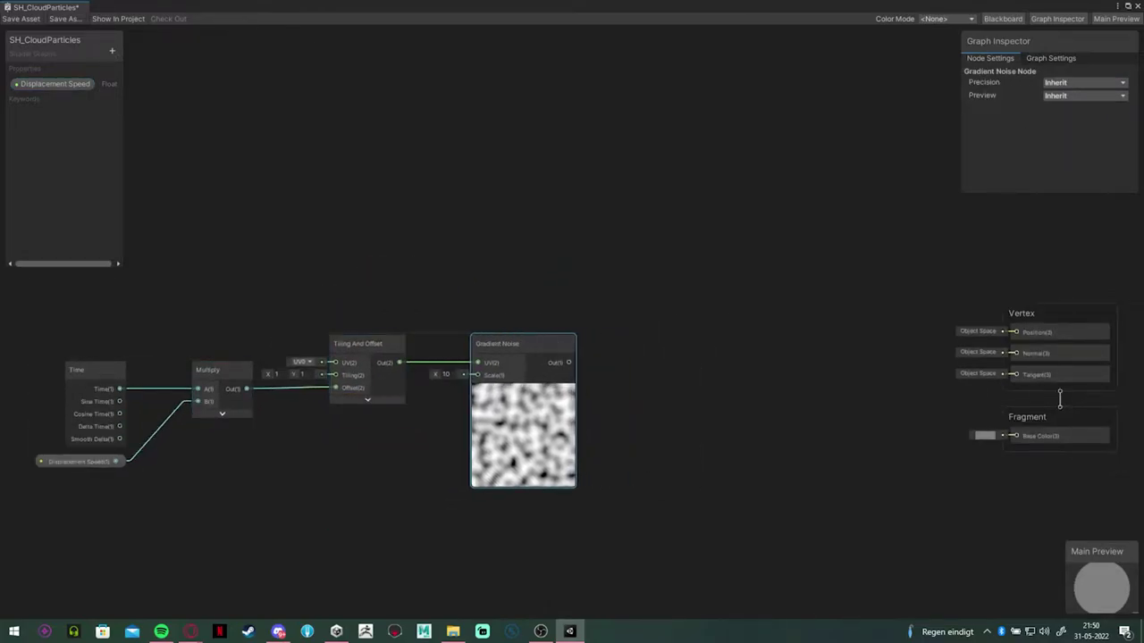
- Add a Float node below Tiling And Offset and connect its output to the Gradient Noise Scale input
left_click(372, 452)
key("space")
type("float")
key("Return")
left_click_drag(390, 461, 477, 376)
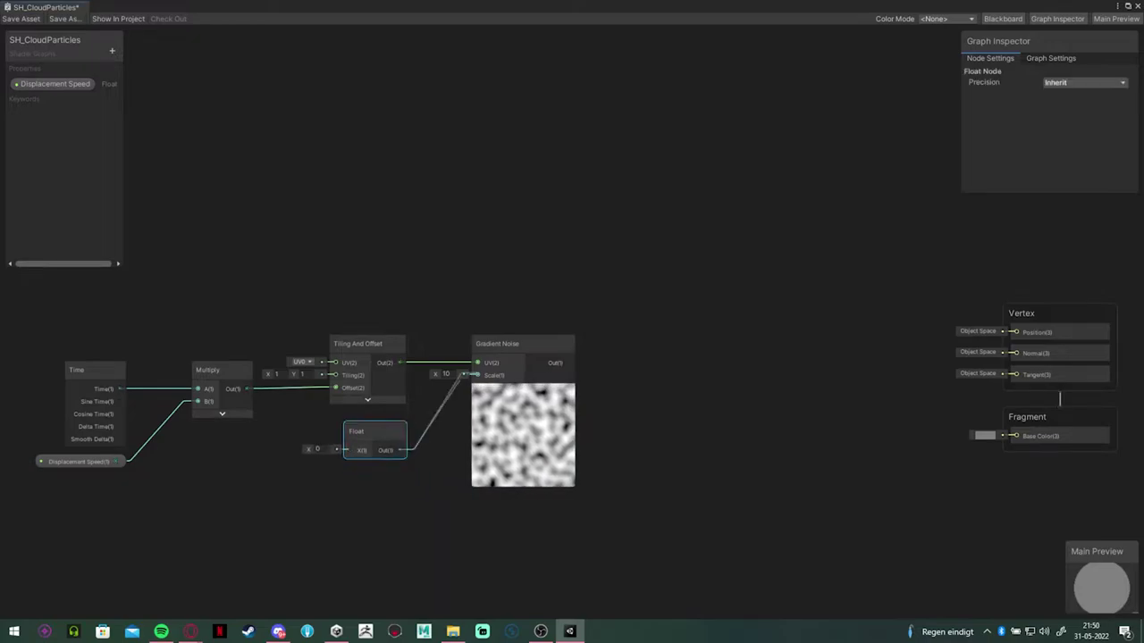
- Convert the Float node feeding Gradient Noise Scale to a property named Displacement Scale with a default of 10
right_click(370, 431)
mouse_move(409, 552)
left_click(543, 579)
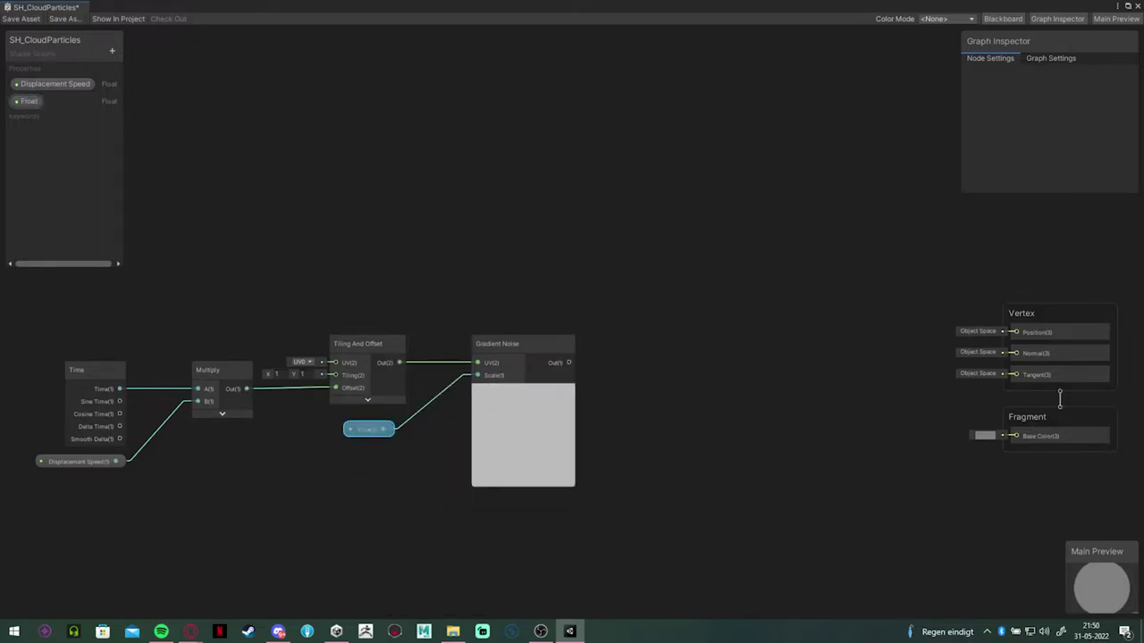
double_click(29, 100)
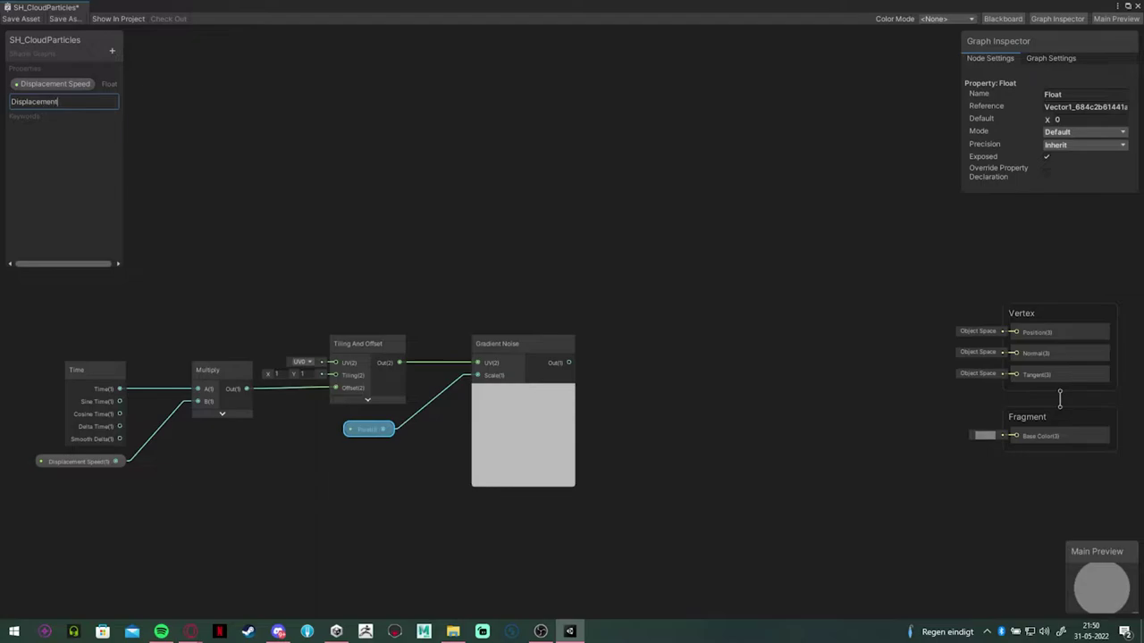
type("Displacement Scale")
key("Return")
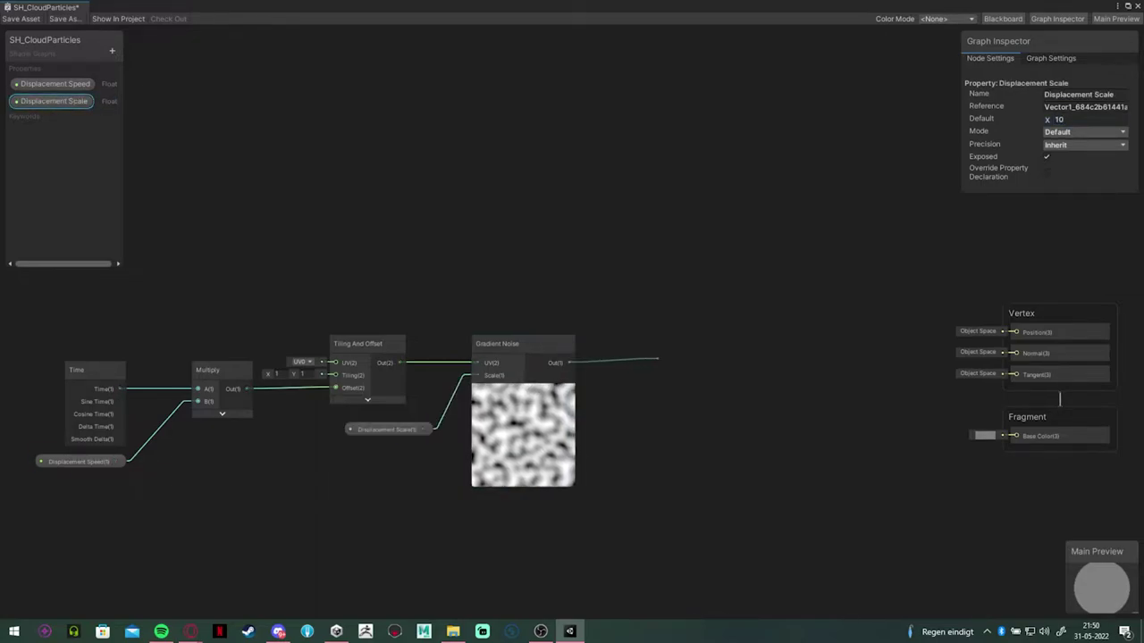
- Add a Multiply node with the Gradient Noise output connected to its B input
left_click_drag(658, 359, 658, 358)
type("multiply")
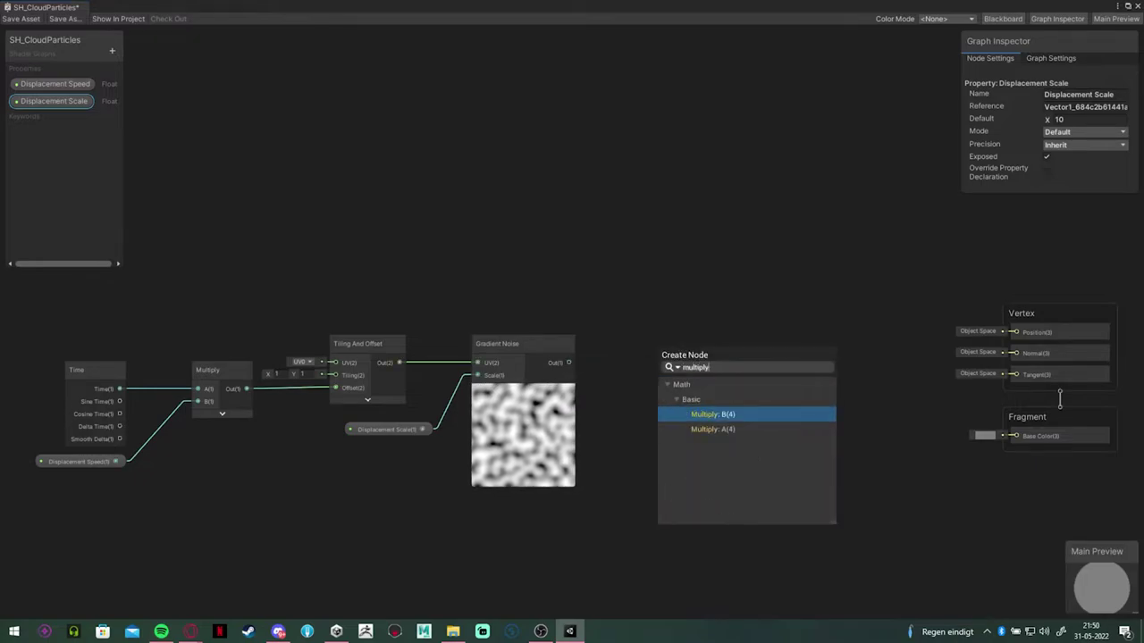
key("Return")
- Add a collapsed Normal Vector node in Object space above Gradient Noise and connect it to the new Multiply node's A input
key("space")
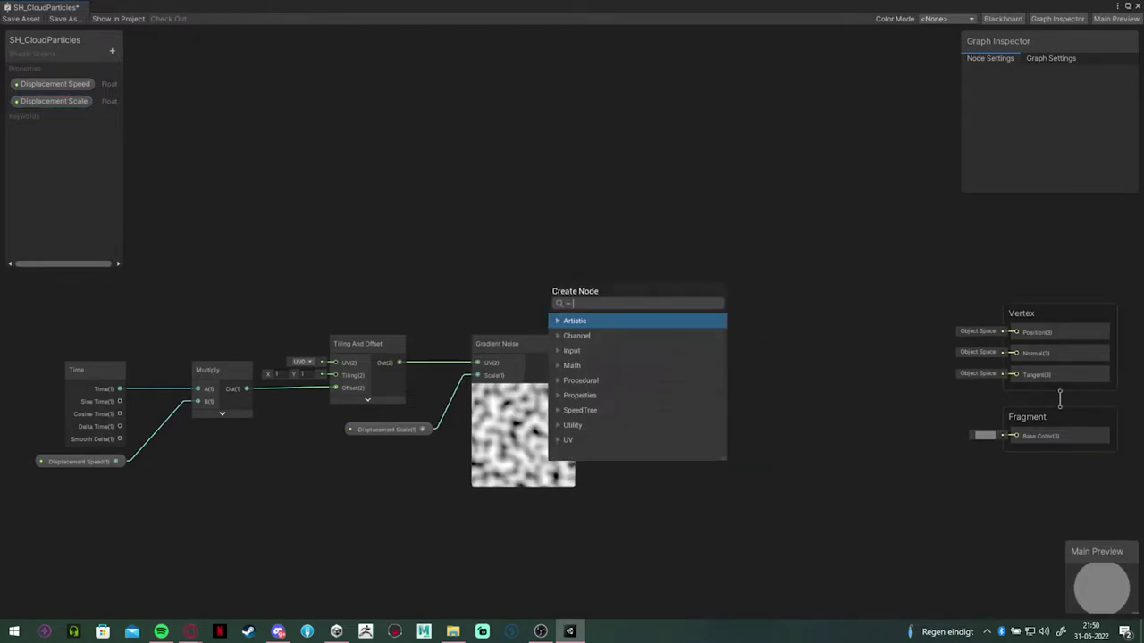
type("normal v")
key("Return")
left_click(603, 373)
left_click_drag(601, 320, 523, 263)
left_click(547, 300)
left_click(559, 312)
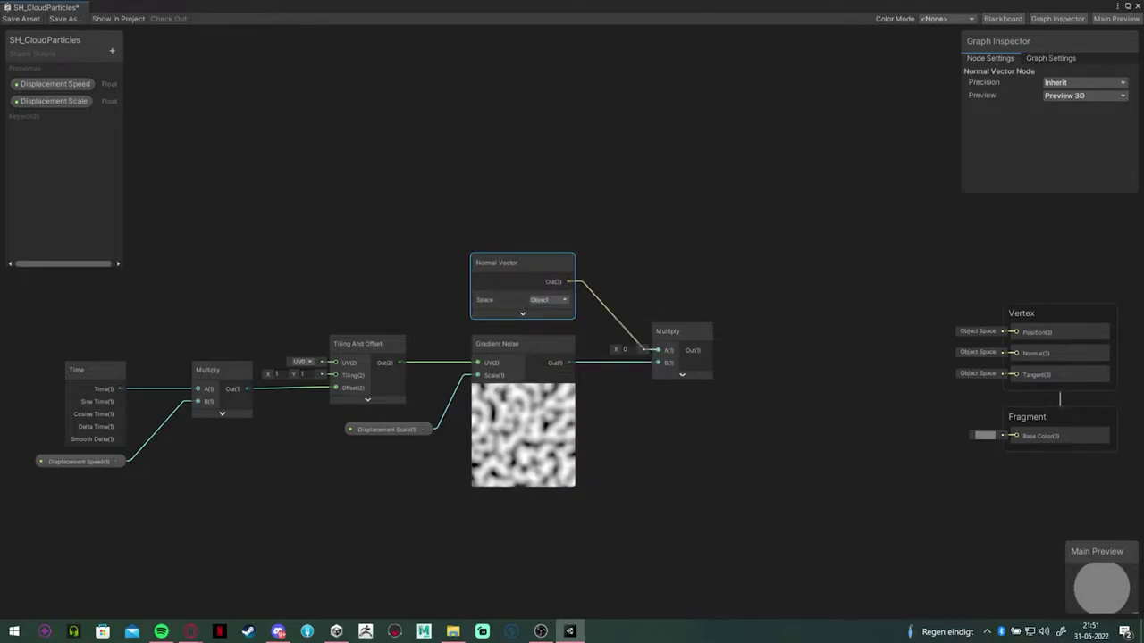
- Add a second Multiply node with the previous Multiply output connected to its A input, and collapse its preview
type("multi")
left_click_drag(709, 351, 810, 337)
key("Return")
left_click(785, 395)
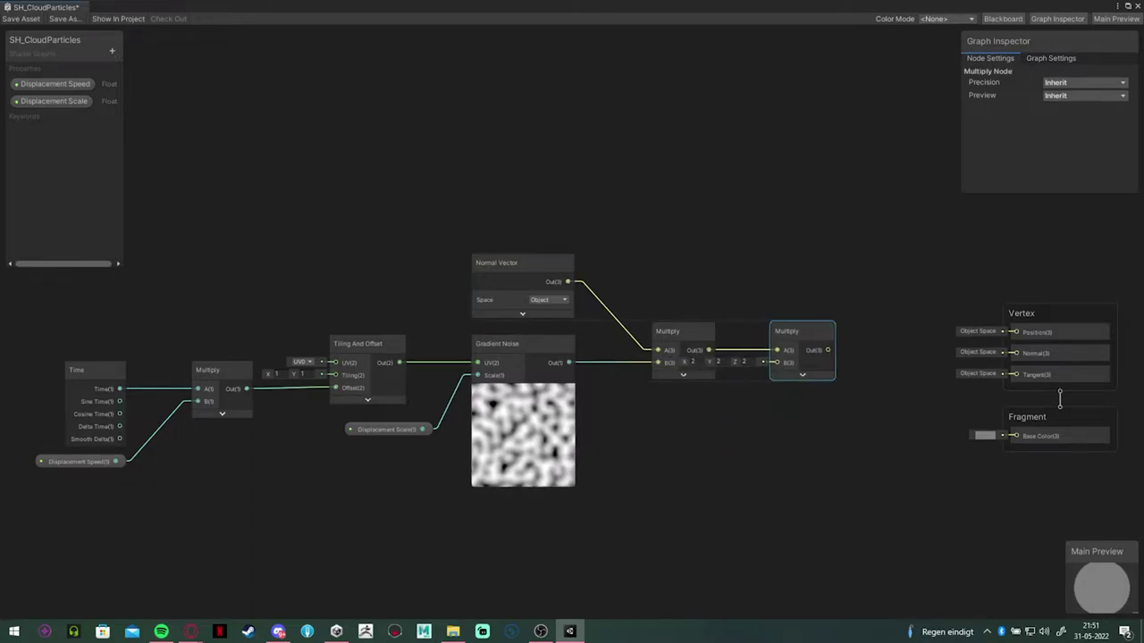
- Add a Float node and place it just below the Multiply node that combines Normal Vector and Gradient Noise
left_click(718, 534)
key("space")
type("float")
key("Return")
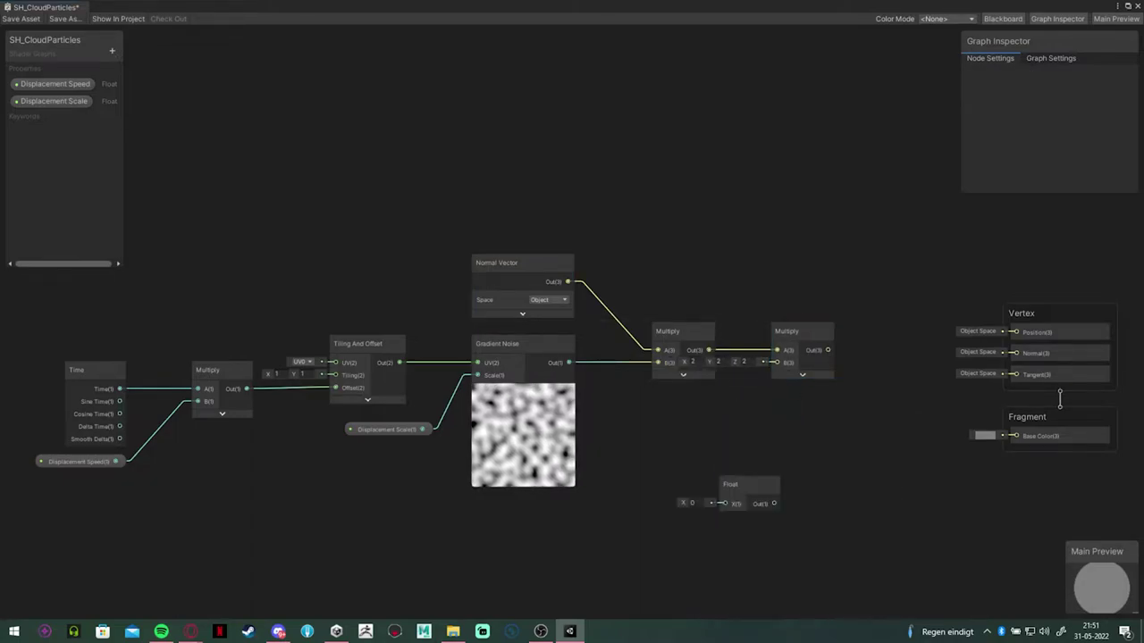
left_click_drag(735, 485, 689, 409)
- Convert the Float to a property named Displacement Intensity with default 0.3 and connect it to the last Multiply node's B input
right_click(689, 408)
mouse_move(765, 539)
left_click(862, 564)
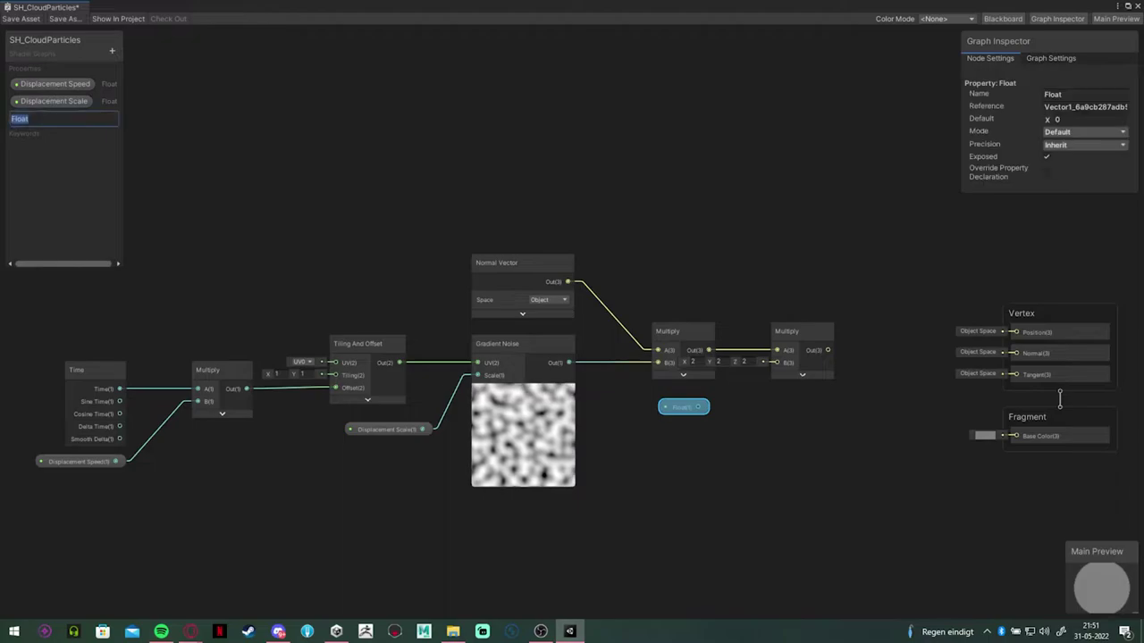
key("Return")
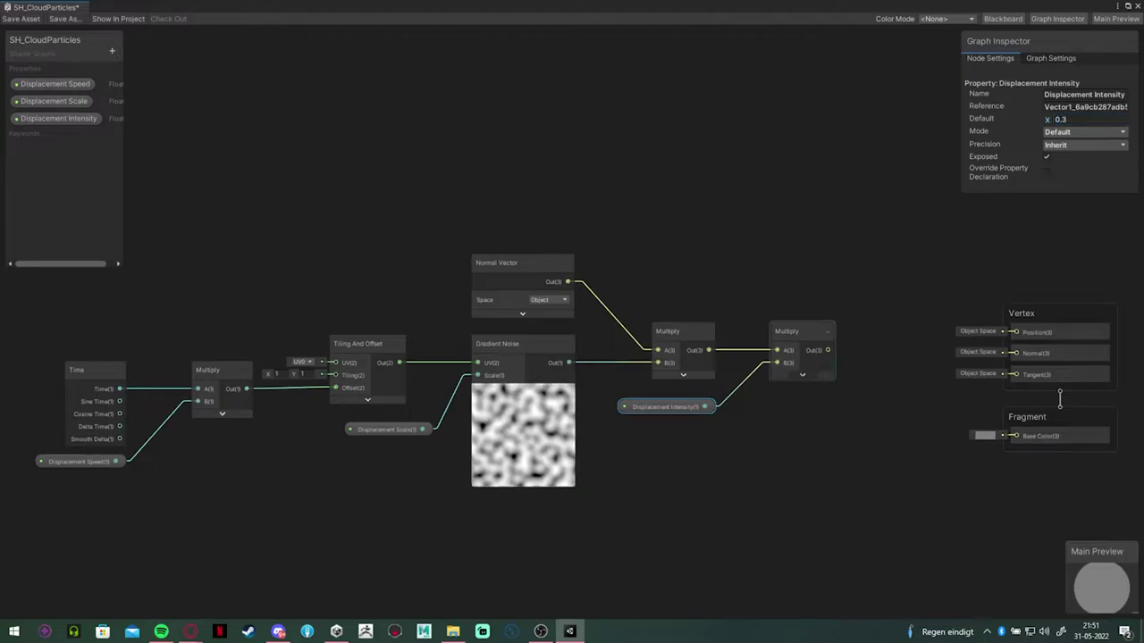
left_click(802, 375)
left_click(822, 378)
- Tighten the layout by shifting Displacement Scale, Normal Vector, both following Multiply nodes and Displacement Intensity closer to Gradient Noise
middle_click_drag(809, 446, 719, 451)
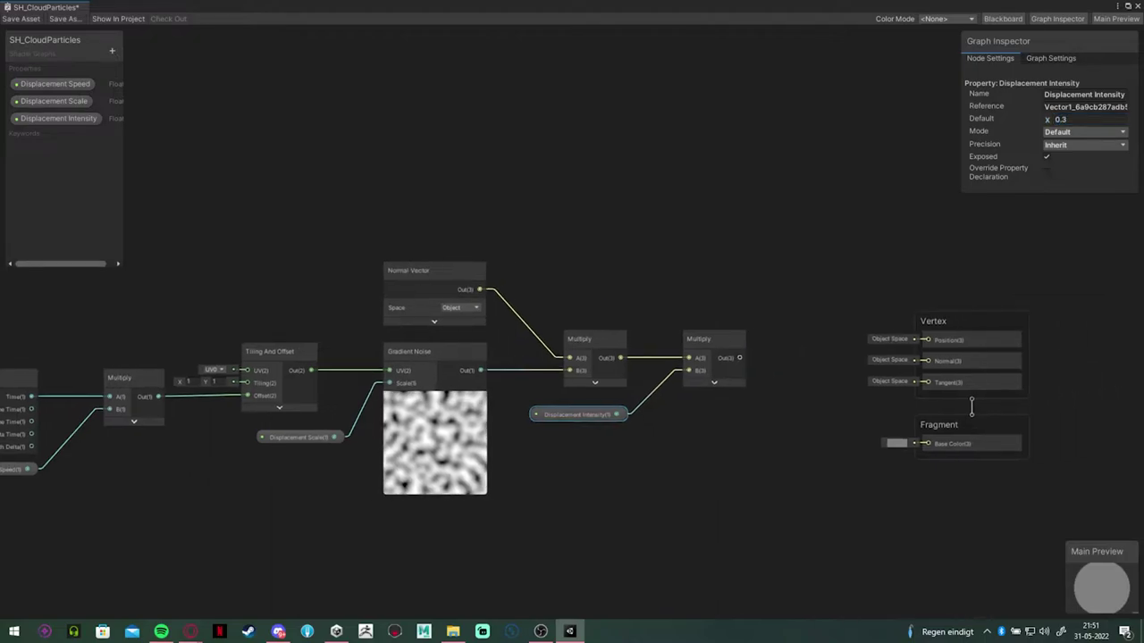
scroll(719, 451, "down", 1)
left_click_drag(712, 355, 686, 355)
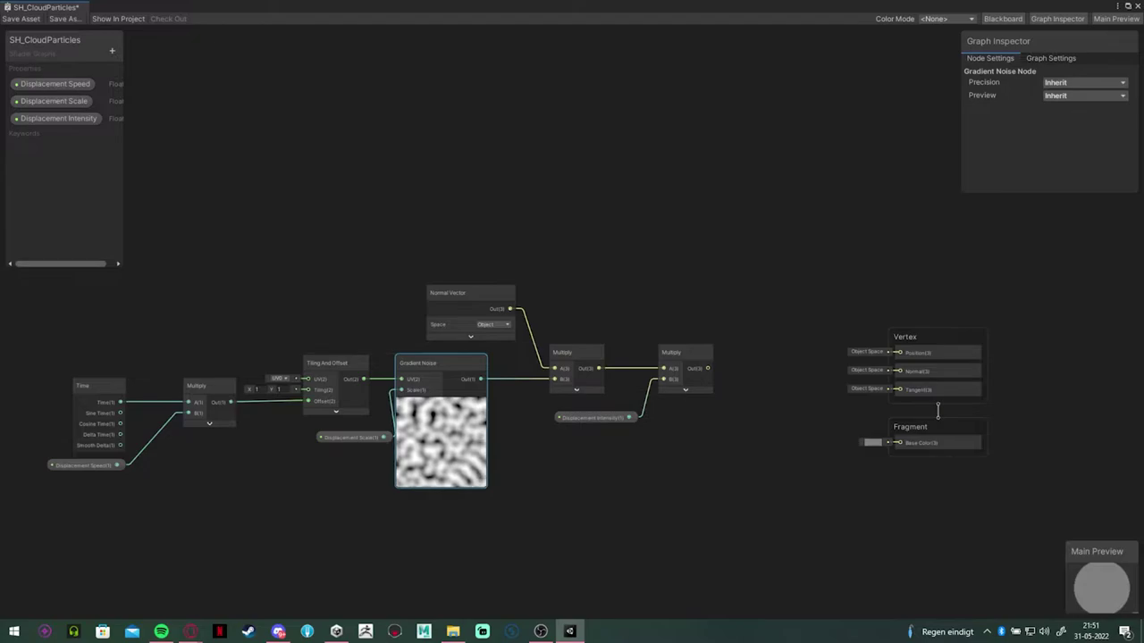
left_click_drag(352, 438, 329, 438)
left_click_drag(574, 353, 557, 353)
left_click_drag(471, 294, 440, 294)
left_click_drag(558, 353, 550, 353)
left_click_drag(685, 352, 652, 352)
left_click_drag(595, 418, 529, 417)
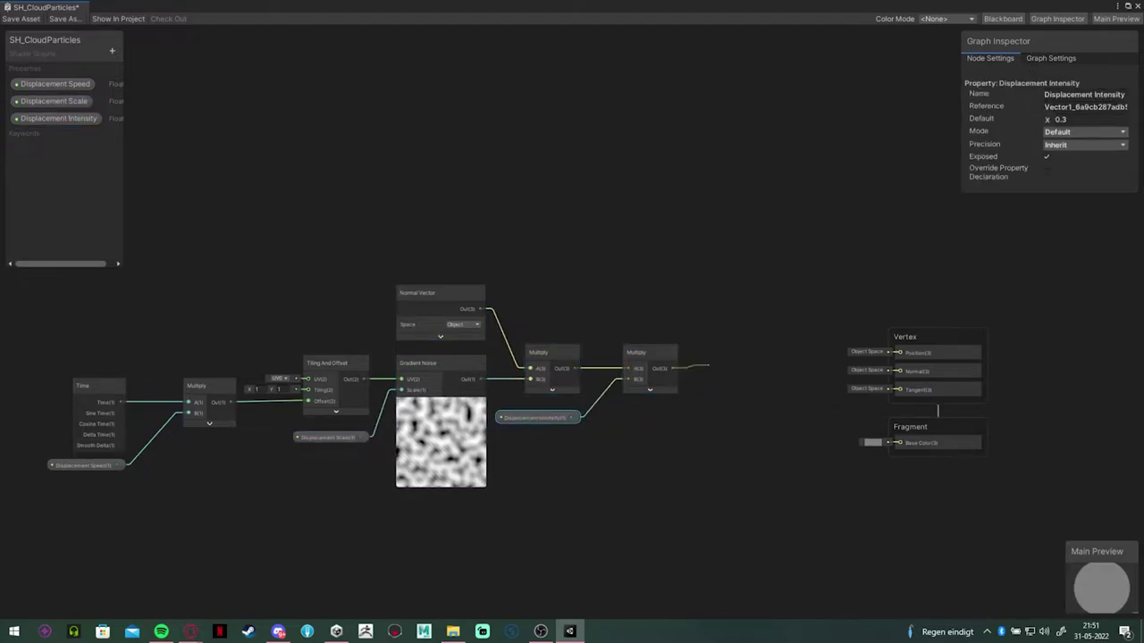
- Add an Add node with the last Multiply output connected to its B input, and collapse its preview
type("add")
left_click_drag(709, 365, 750, 310)
key("Return")
left_click(749, 395)
- Connect a collapsed Position node to the Add node's A input, and the Add output to the Vertex Position input
left_click_drag(674, 301, 675, 301)
type("position")
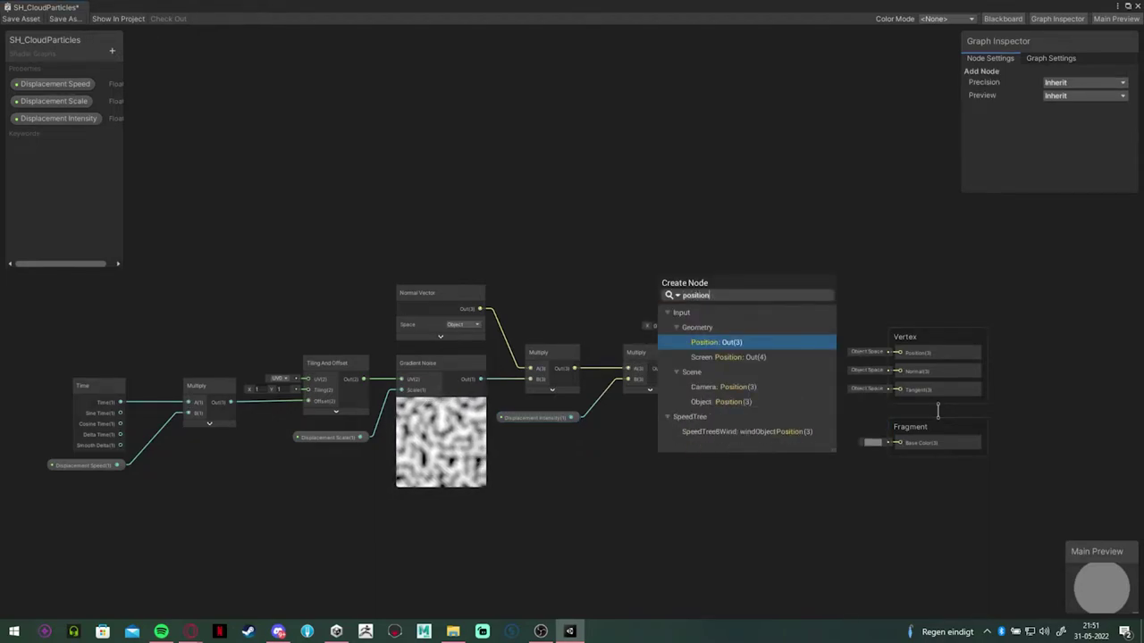
key("Return")
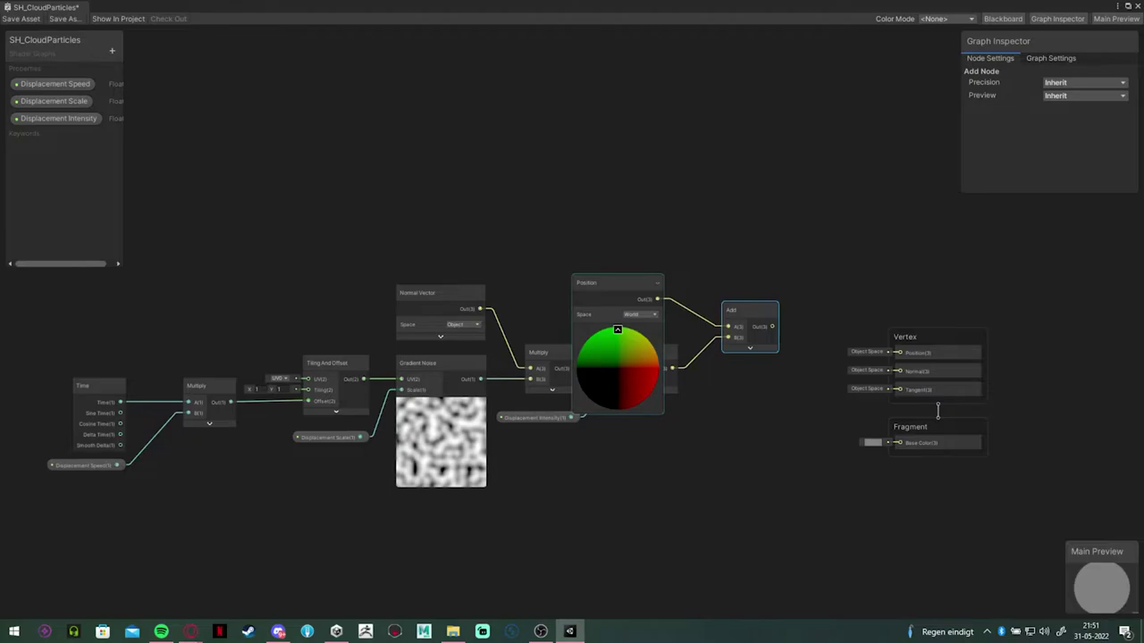
left_click(617, 330)
left_click_drag(617, 329, 632, 311)
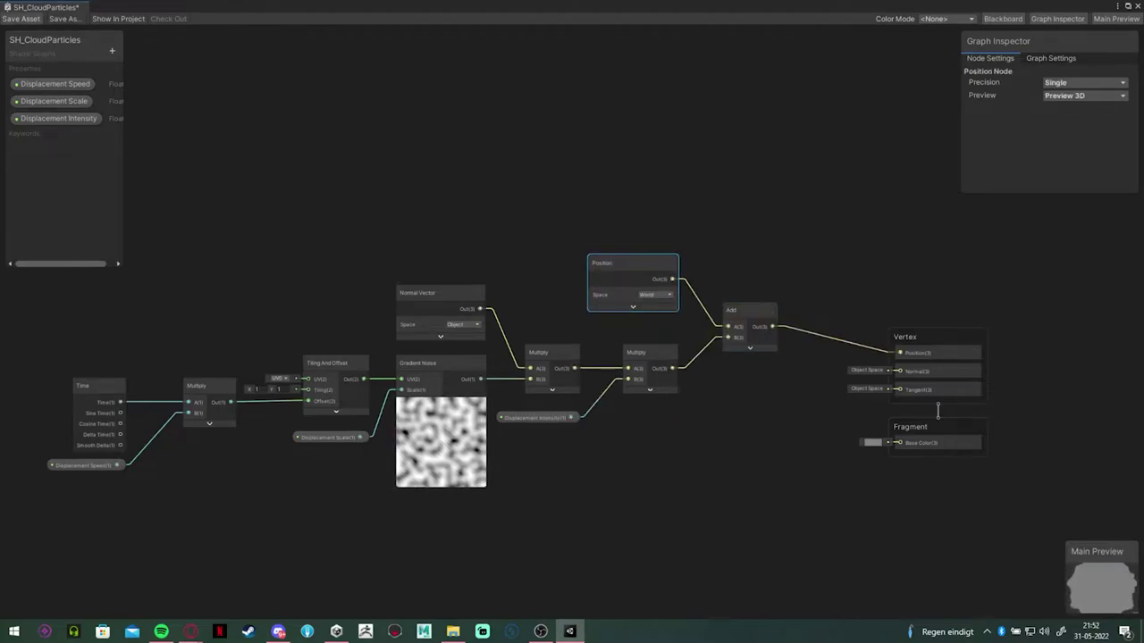
- Save the shader graph and check the displaced cloud mesh in the Scene view before returning to the full-size graph
left_click_drag(404, 7, 555, 485)
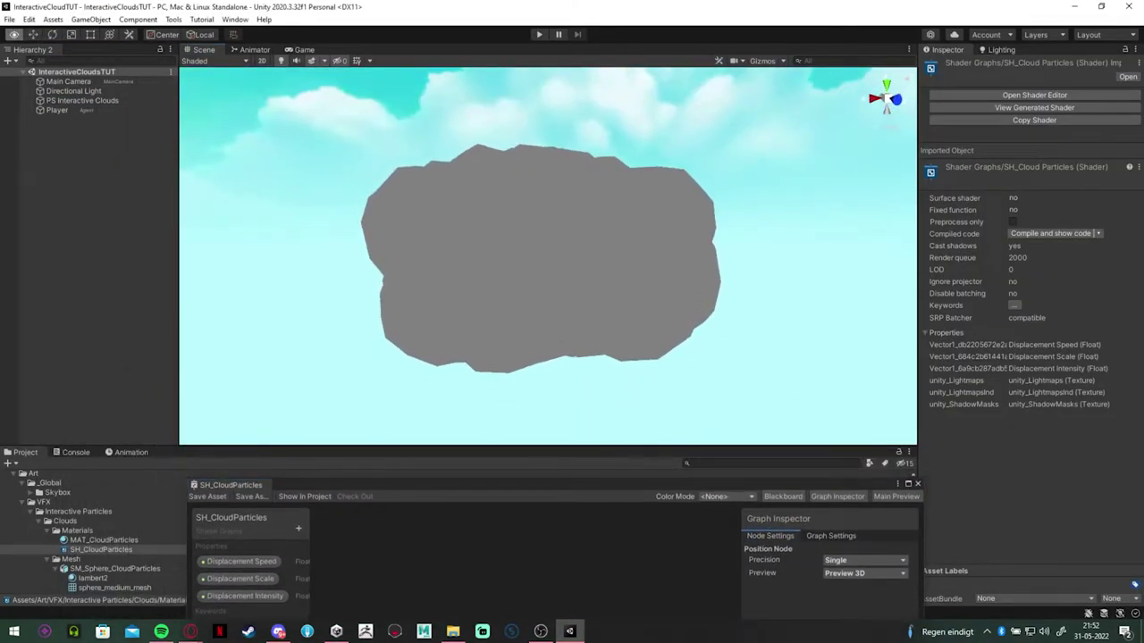
left_click_drag(599, 259, 478, 259, "alt")
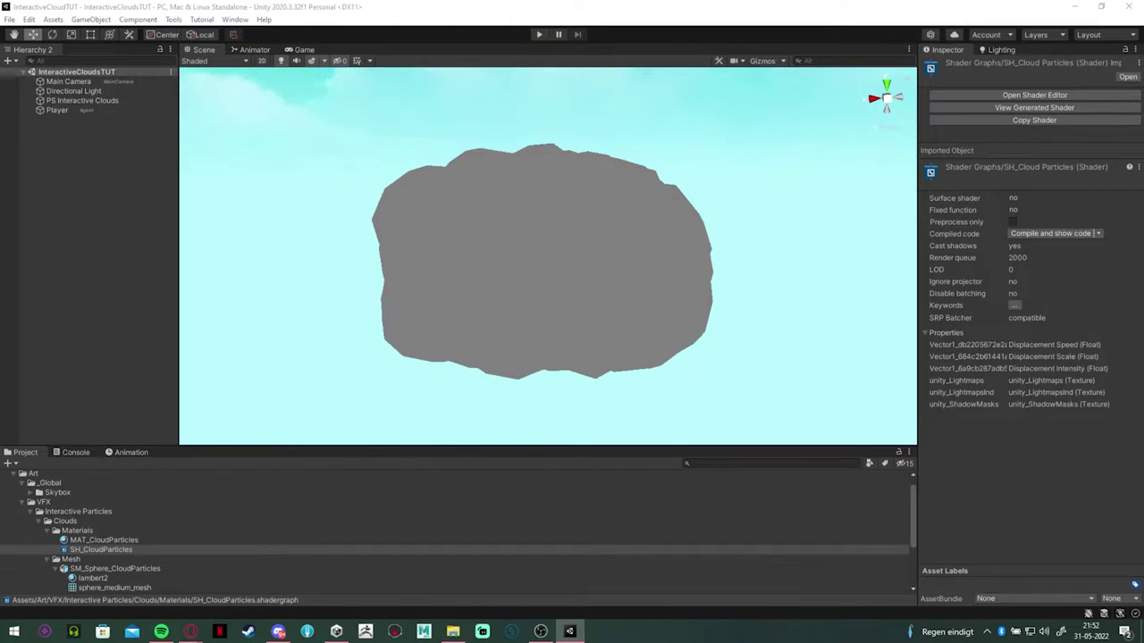
left_click_drag(840, 642, 722, 72)
left_click(921, 71)
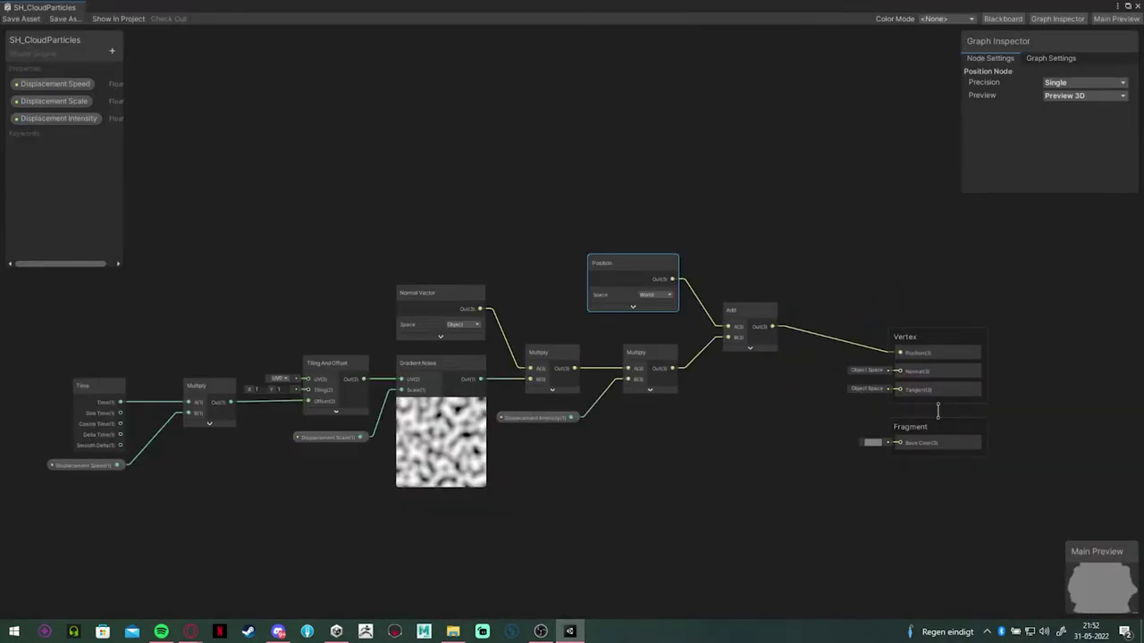
- Group all the displacement nodes as Vertex Displacement and move the group above the level of the Vertex and Fragment blocks
scroll(772, 404, "down", 4)
left_click_drag(325, 277, 798, 501)
right_click(568, 346)
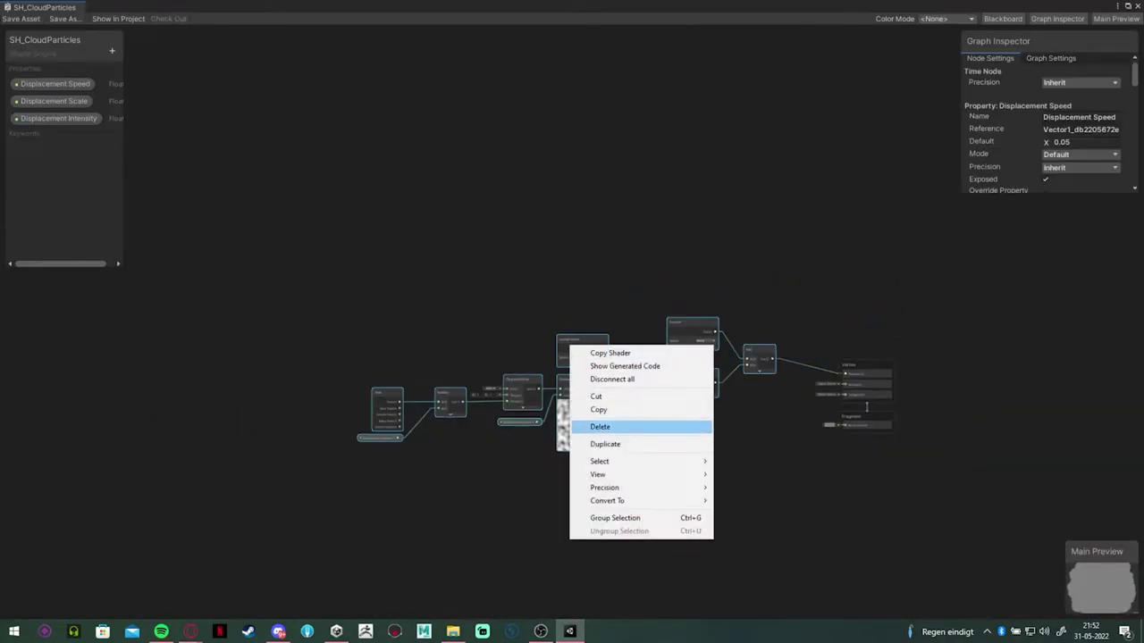
left_click(618, 517)
type("Vertex Displ")
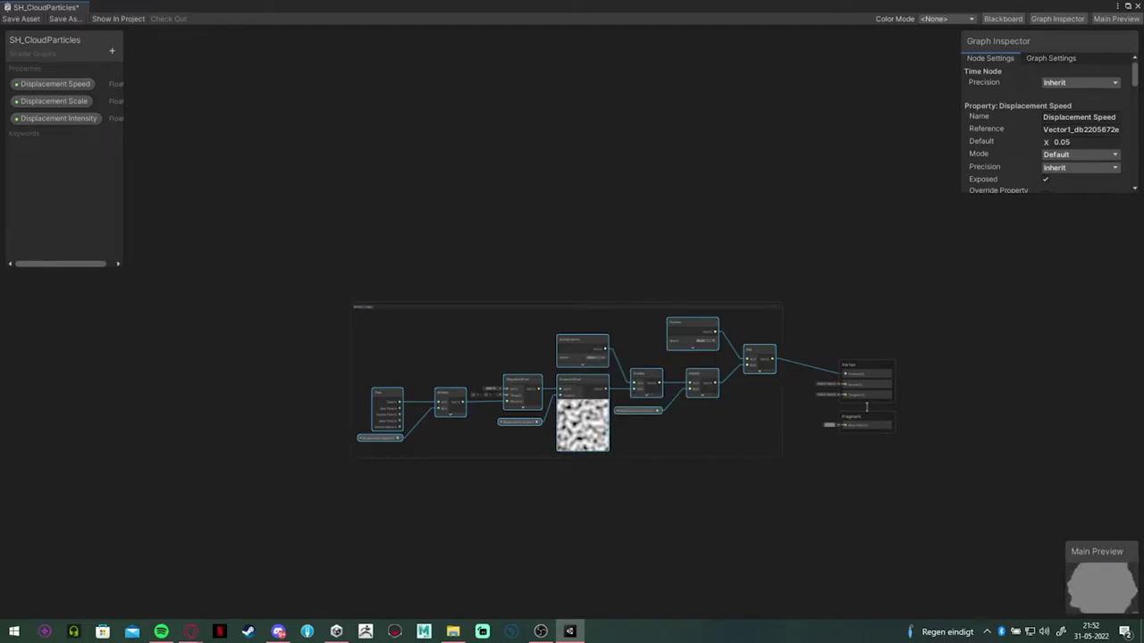
type("acement")
key("Return")
scroll(565, 315, "up", 1)
left_click_drag(565, 307, 584, 178)
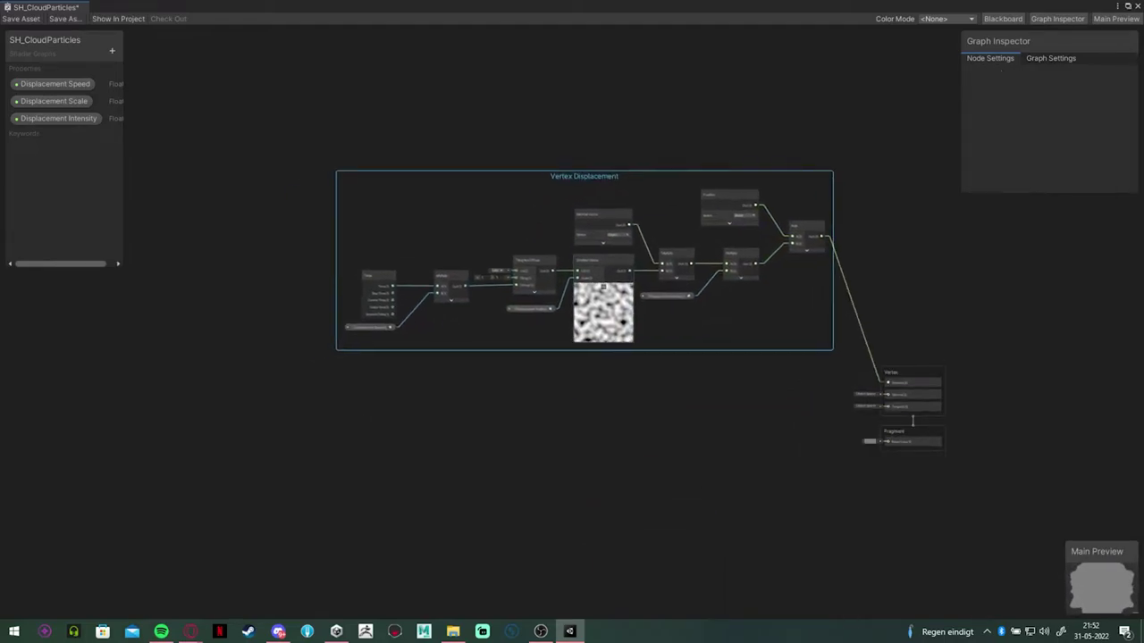
- Add a Color node below the Vertex Displacement group and duplicate it, stacking the two Color nodes
left_click(493, 429)
middle_click_drag(493, 429, 443, 371)
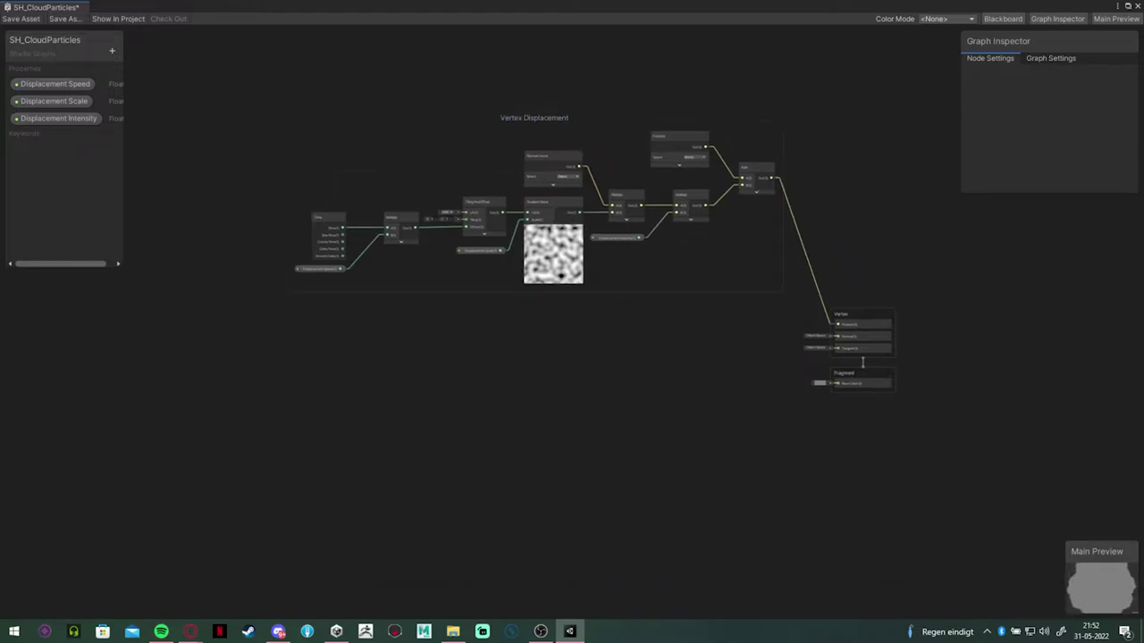
scroll(443, 371, "up", 5)
key("space")
type("color")
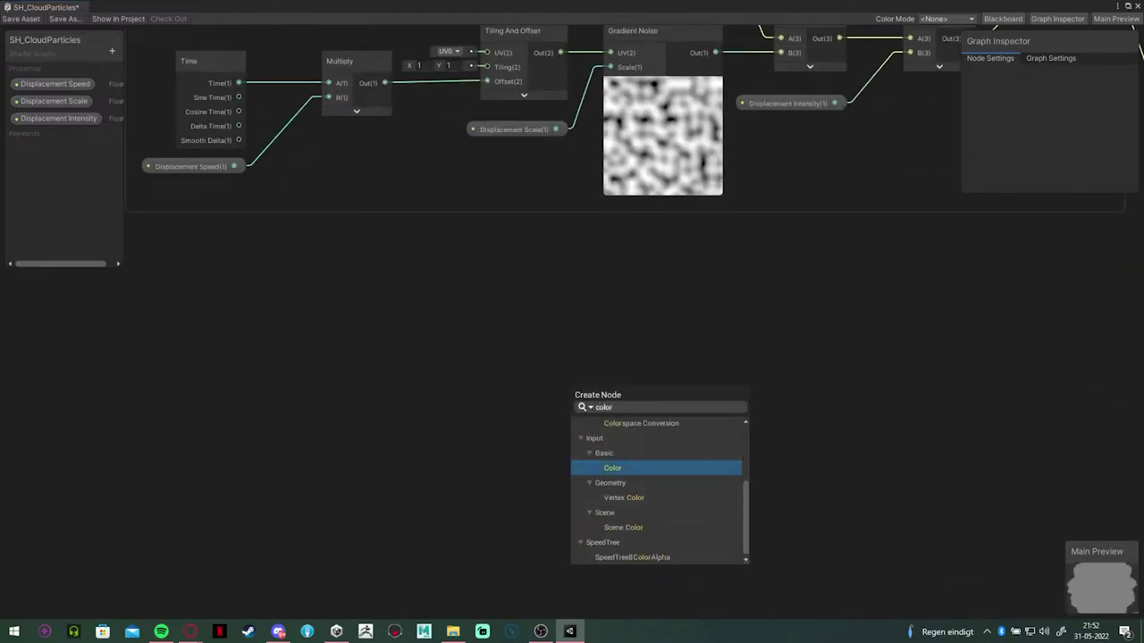
key("Return")
key("ctrl+d")
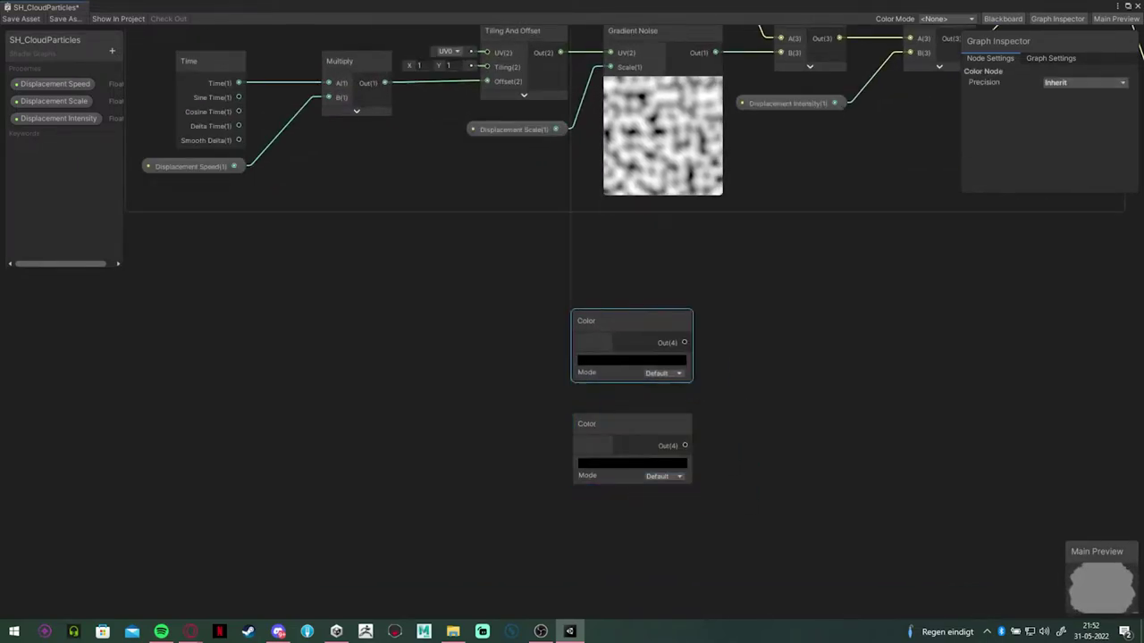
key("space")
type("lerp")
key("Return")
key("Delete")
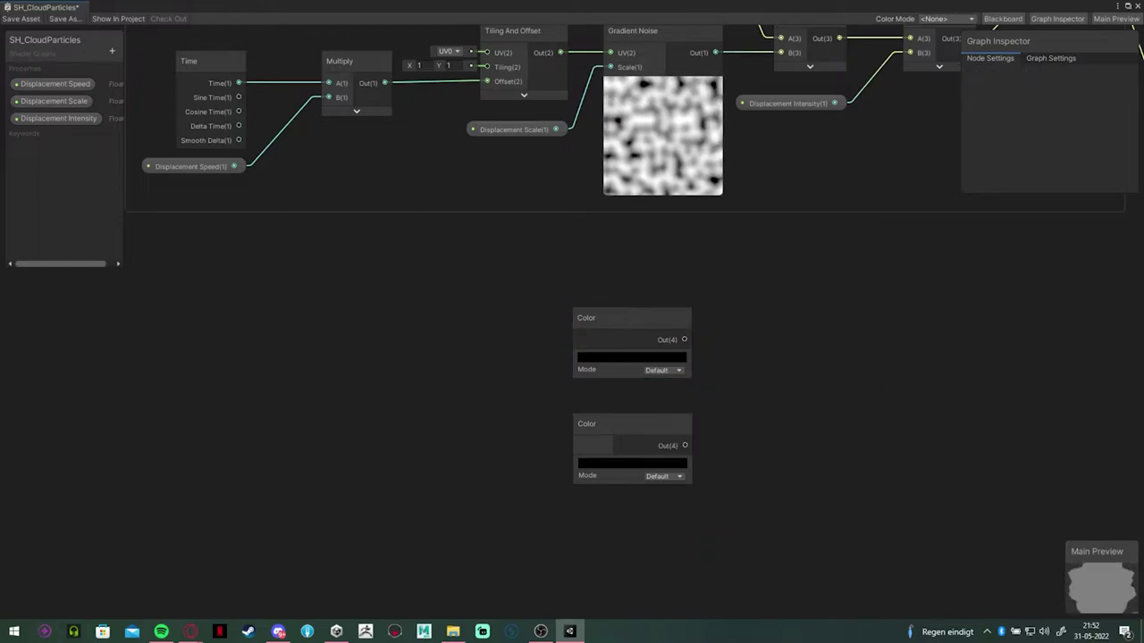
- Add a Lerp node beside the Color nodes, connecting the upper Color to input A and the lower Color to B
key("space")
key("Down")
key("Return")
left_click_drag(796, 430, 820, 374)
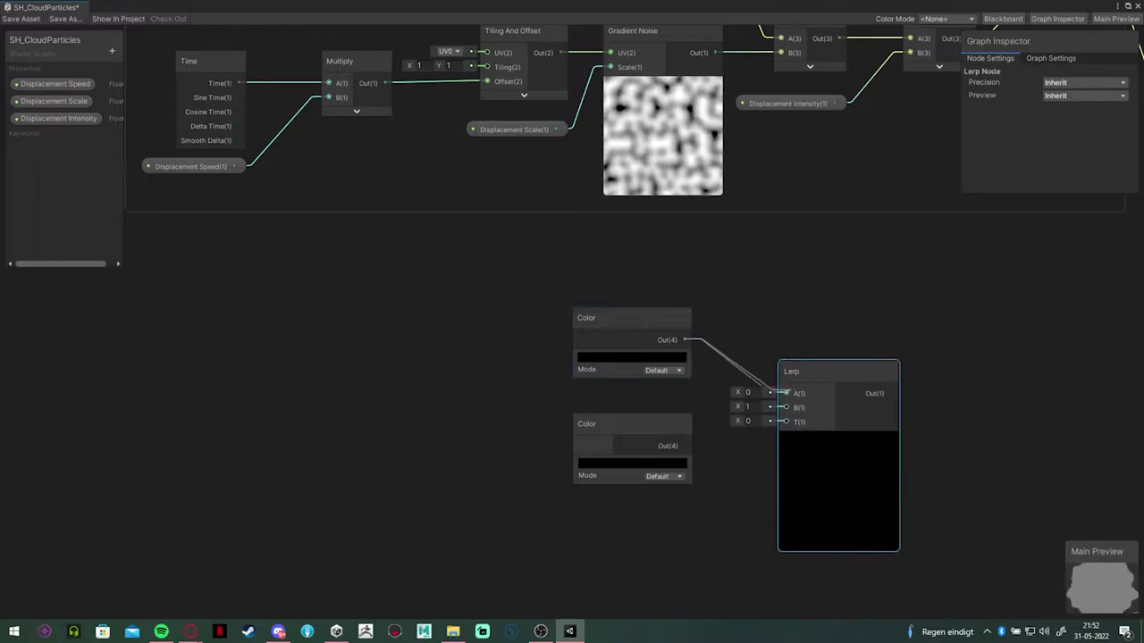
left_click_drag(712, 435, 785, 407)
- Convert the upper Color node to a property named Color 2
right_click(586, 318)
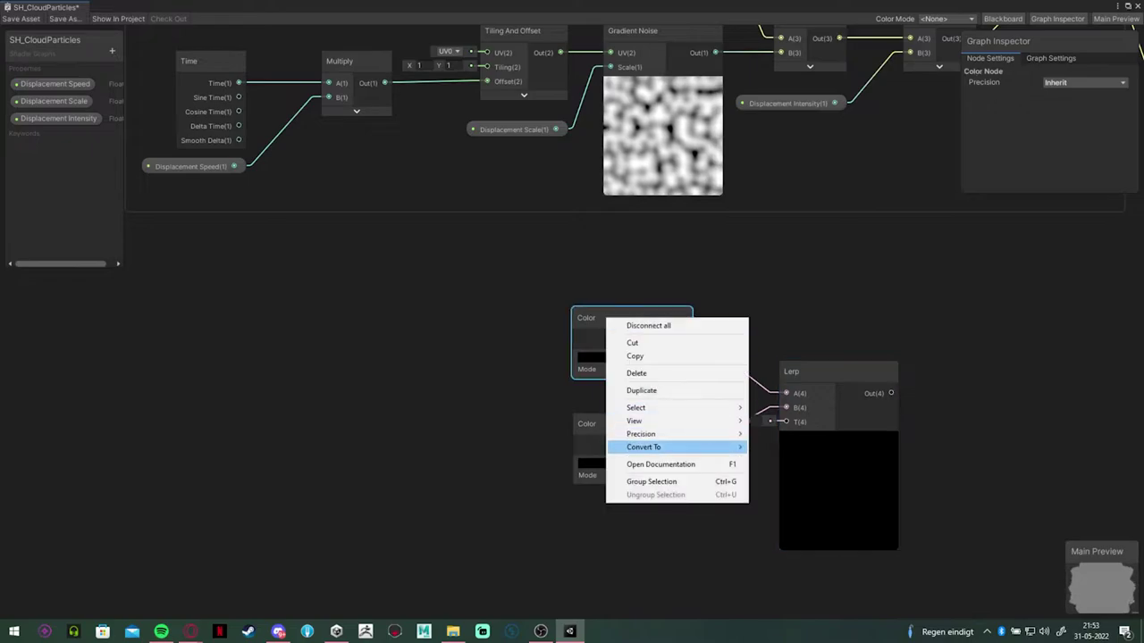
mouse_move(626, 441)
left_click(792, 472)
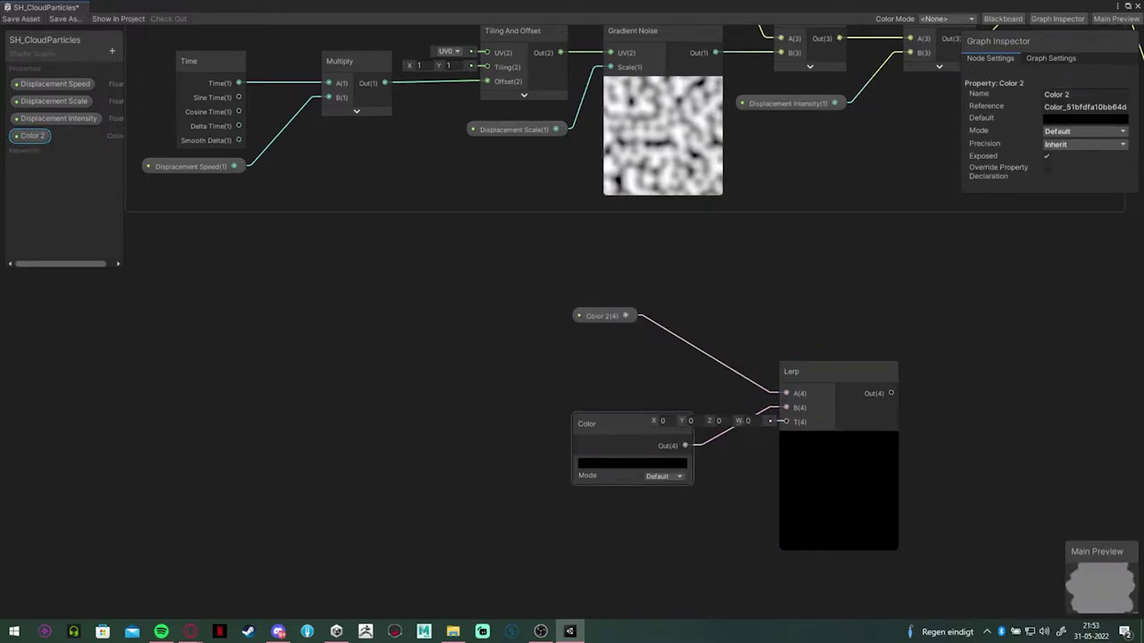
- Convert the lower Color node to a property named Color 1 and align it beneath Color 2
right_click(625, 434)
mouse_move(643, 500)
left_click(778, 527)
type("C")
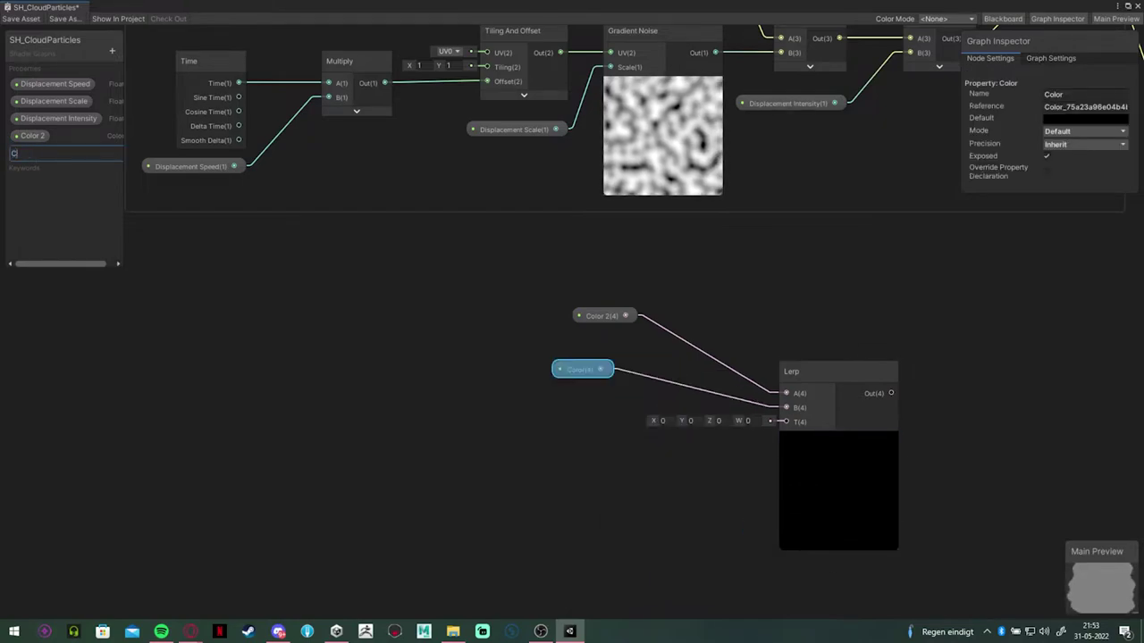
type("olor 1")
key("Return")
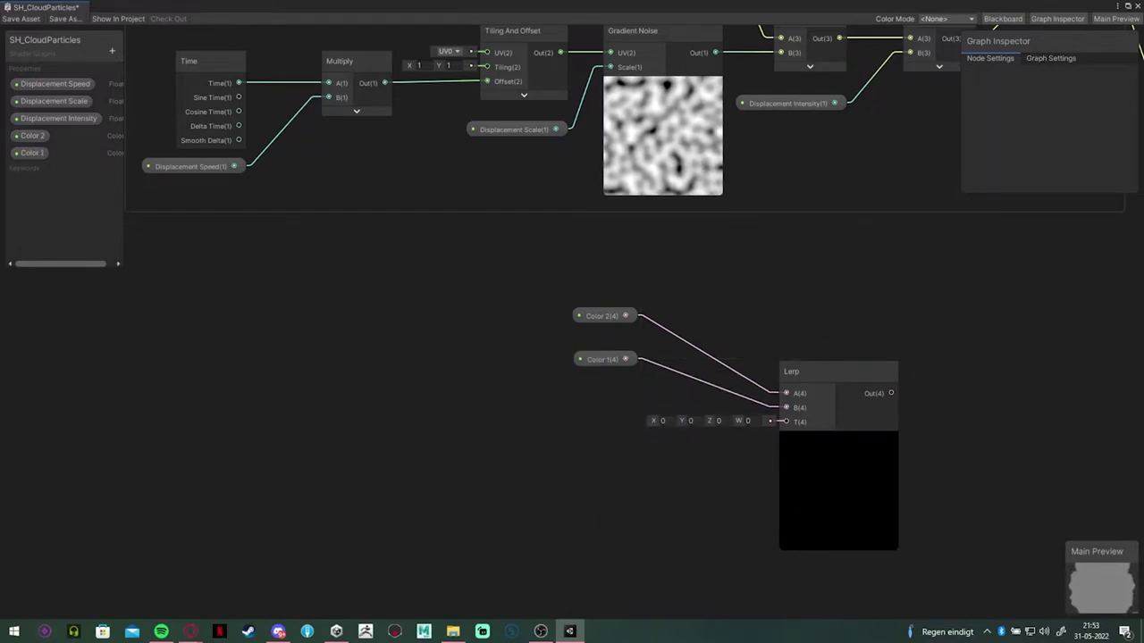
- Add a Position node in the empty area below the Vertex Displacement group, well before the color properties
middle_click_drag(536, 473, 700, 395)
key("space")
type("position")
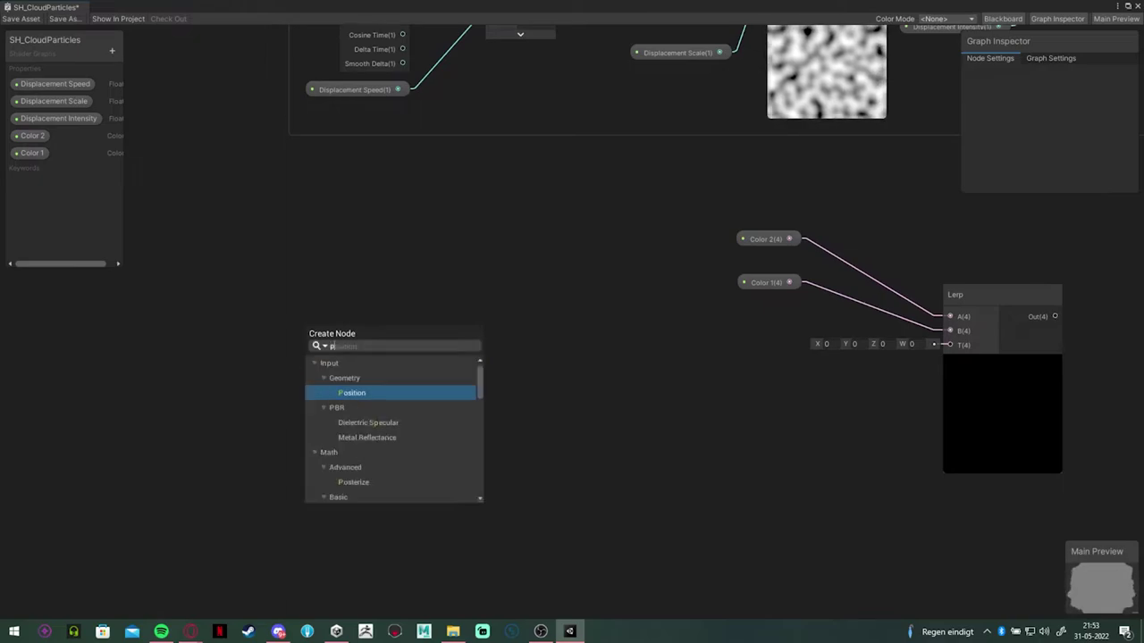
key("Return")
left_click_drag(366, 427, 332, 379)
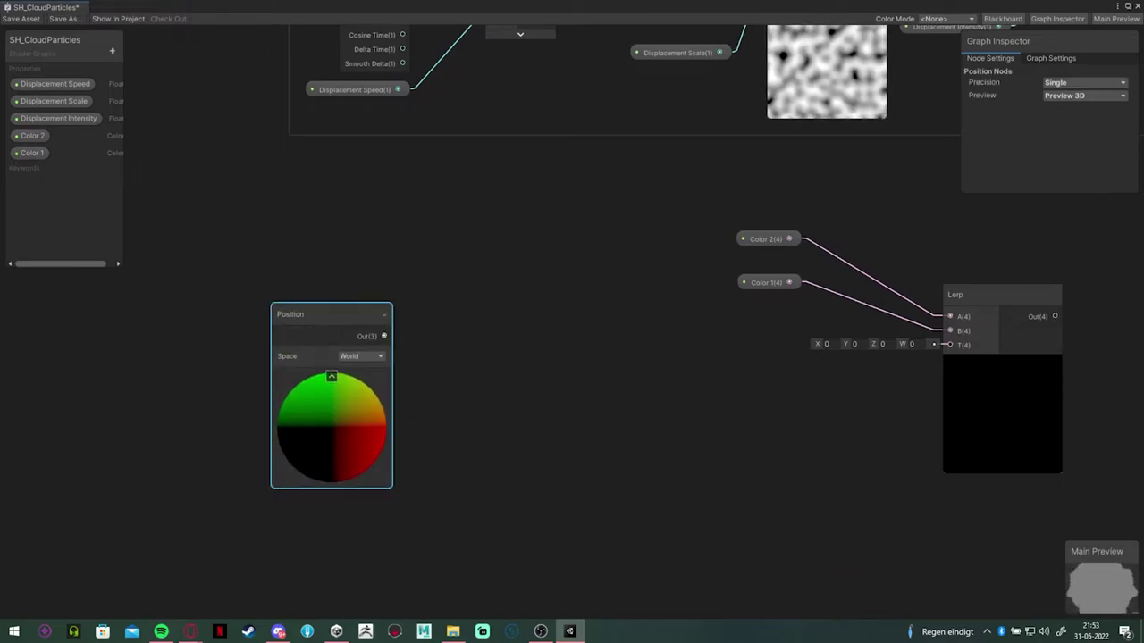
- Connect the Position output to a new Split node, and Split's G output to the A input of a new Subtract node
left_click_drag(384, 336, 657, 336)
type("split")
key("Return")
type("subtract")
key("Return")
- Add a Float node below Split and connect its output to the Subtract node's B input
left_click(507, 485)
key("space")
type("float")
key("Return")
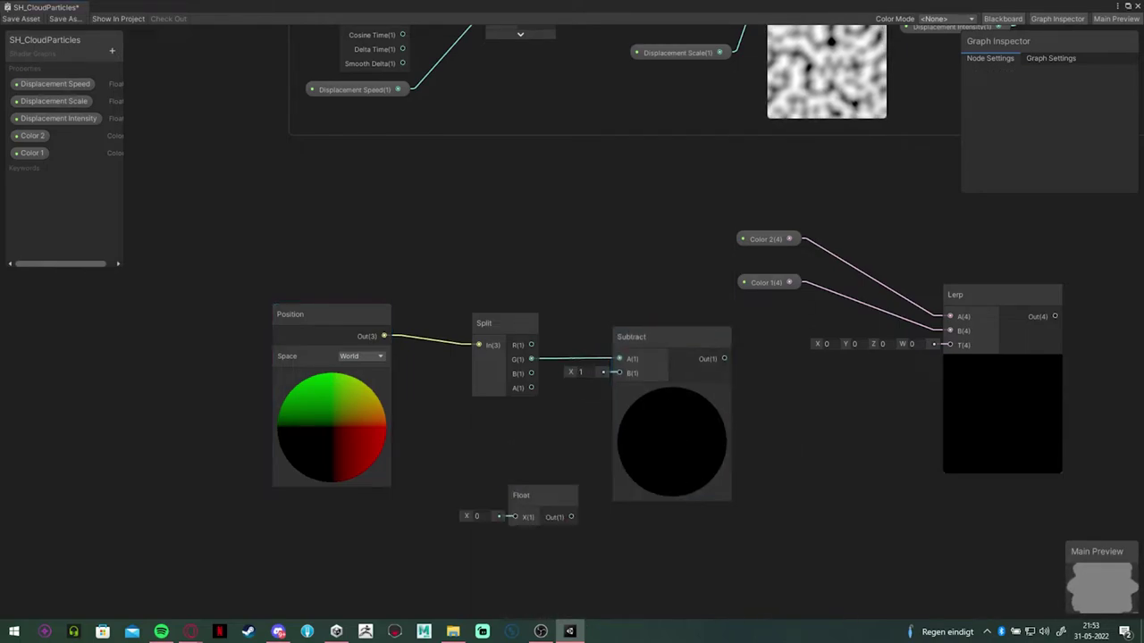
left_click_drag(536, 495, 619, 374)
scroll(543, 461, "down", 2)
middle_click_drag(543, 461, 542, 445)
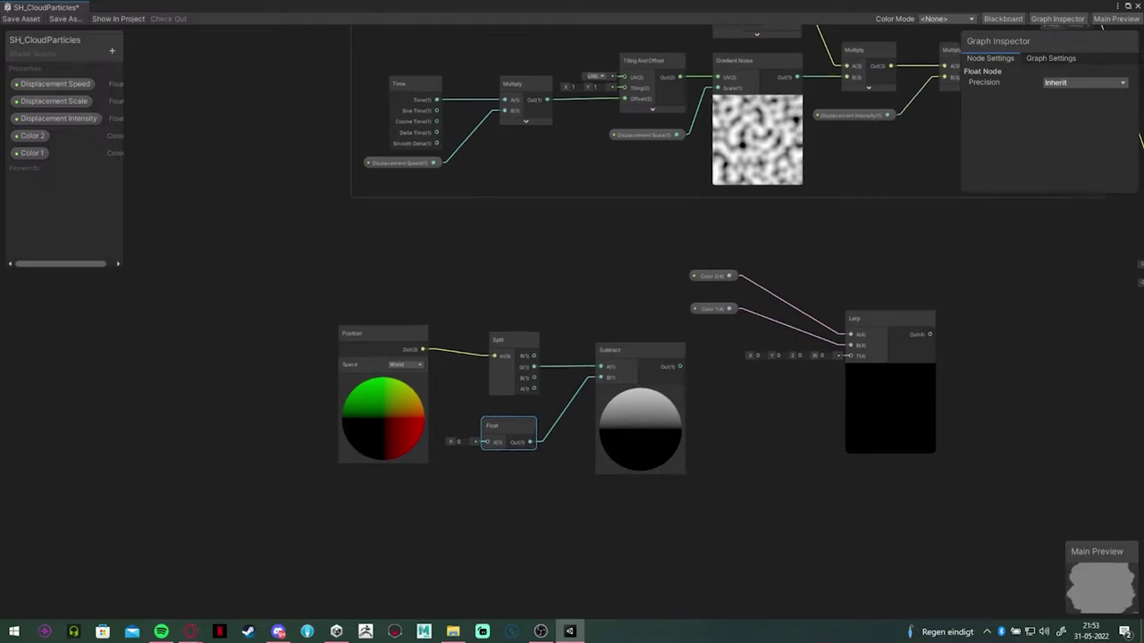
- Align the Split node beside Position and place the Float node directly beneath Split
scroll(572, 465, "up", 2)
left_click_drag(471, 299, 450, 291)
left_click_drag(462, 412, 451, 390)
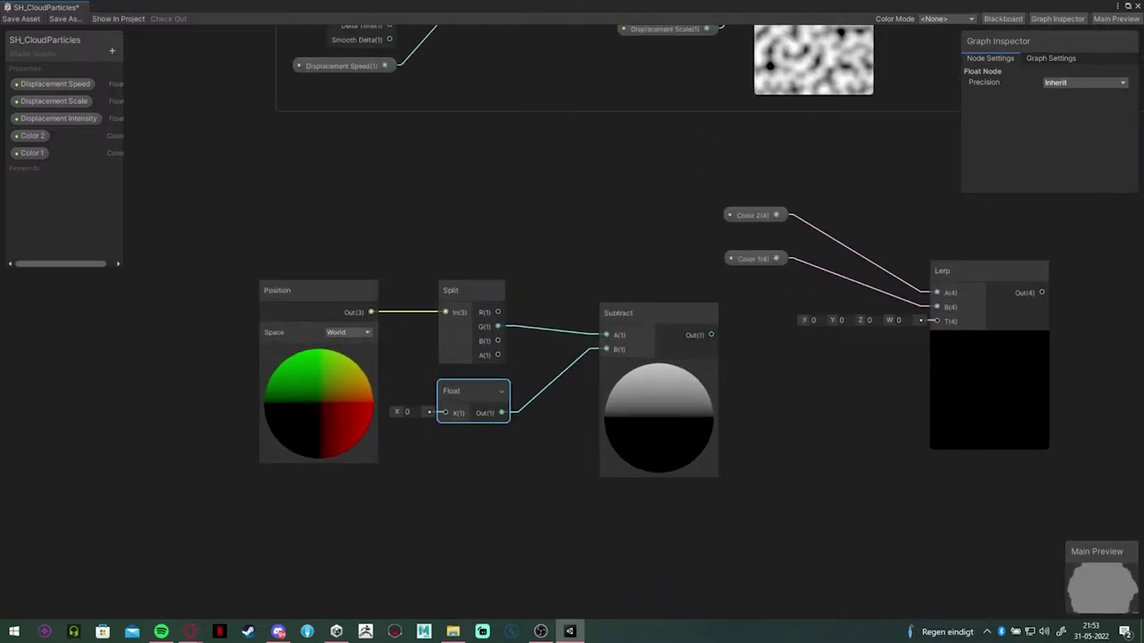
- Convert the Float node to a property named Color Divide Height and move Subtract closer to it
right_click(480, 388)
mouse_move(527, 515)
left_click(653, 542)
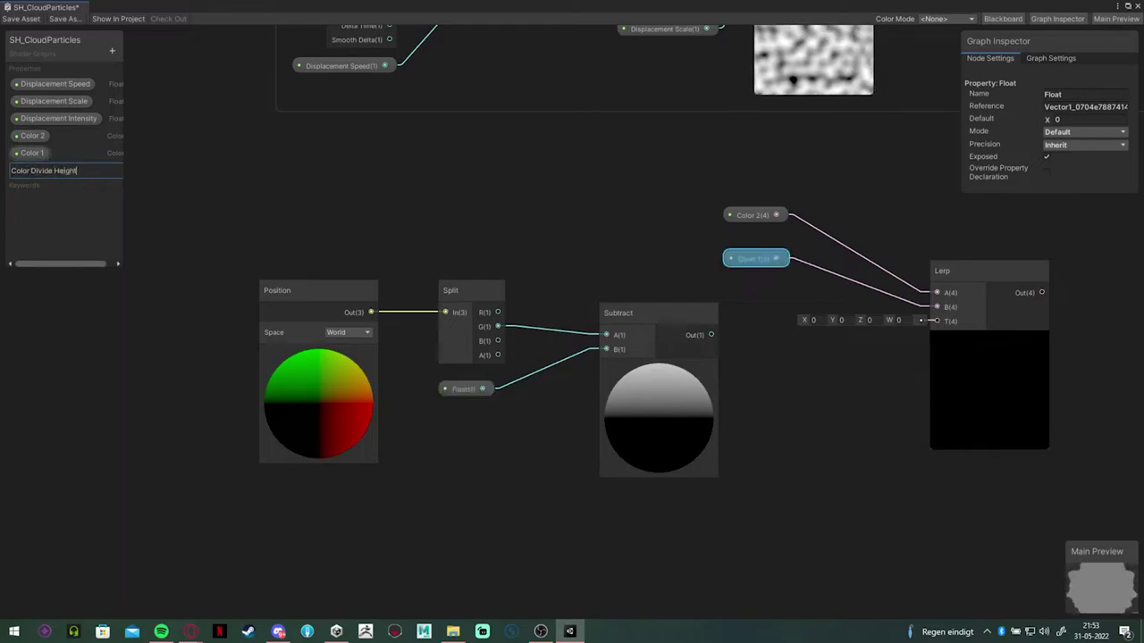
left_click_drag(625, 313, 595, 305)
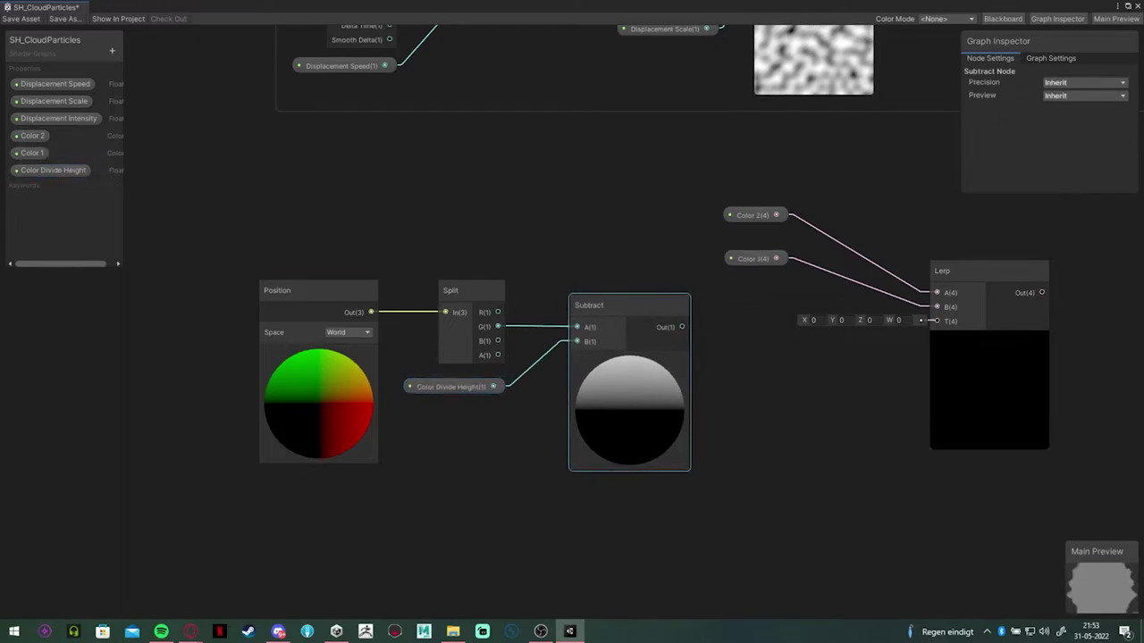
- Move the Lerp node with the Color 2 and Color 1 properties farther from Subtract, towards the master stack
middle_click_drag(769, 375, 523, 373)
left_click_drag(456, 179, 741, 331)
left_click_drag(724, 270, 947, 244)
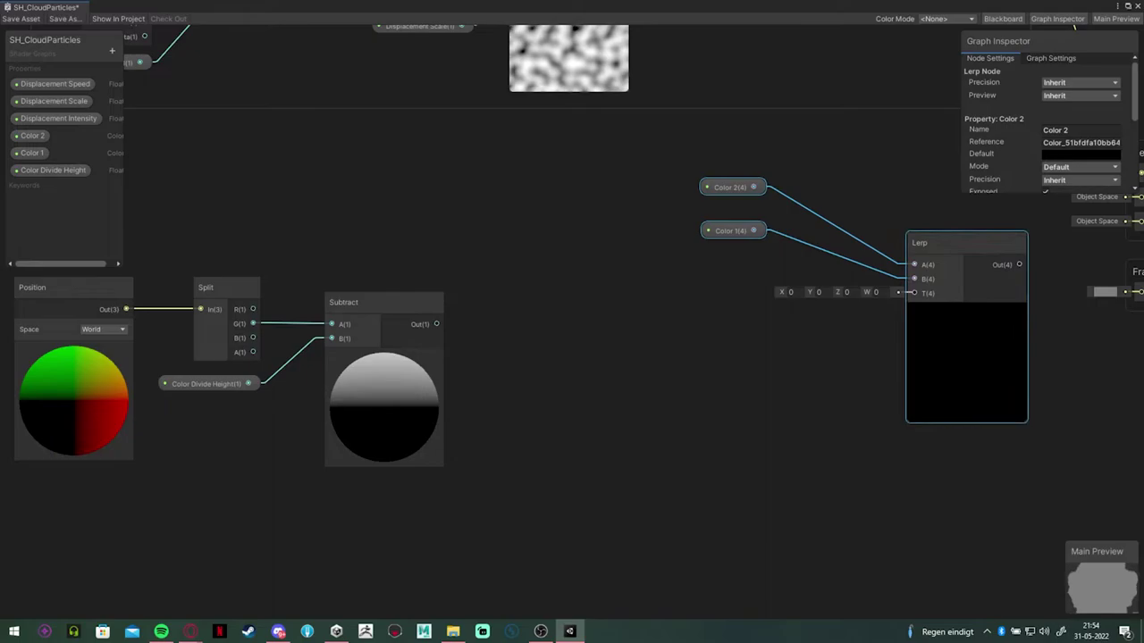
left_click(697, 358)
- Connect the Subtract output to the A input of a new Divide node
left_click_drag(436, 325, 609, 348)
type("divide")
key("Return")
- Add a Clamp node beneath Subtract and set its Max to 10
left_click(609, 400)
key("space")
type("clamp")
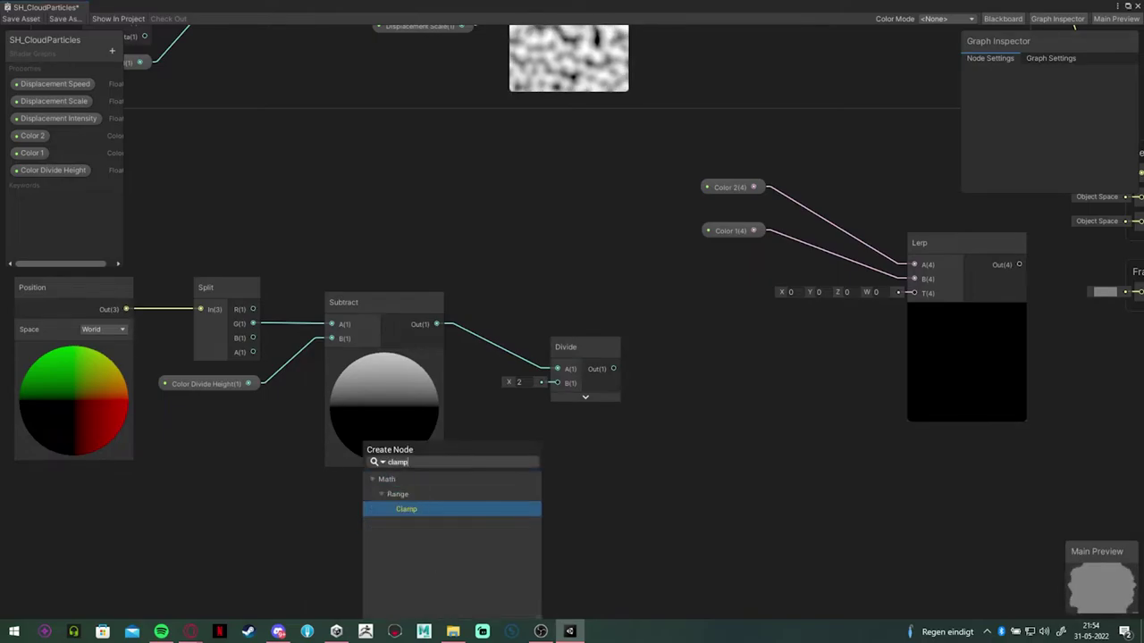
key("Return")
left_click_drag(420, 572, 392, 503)
scroll(435, 341, "down", 2)
middle_click_drag(435, 349, 453, 269)
left_click(421, 436)
scroll(385, 404, "up", 4)
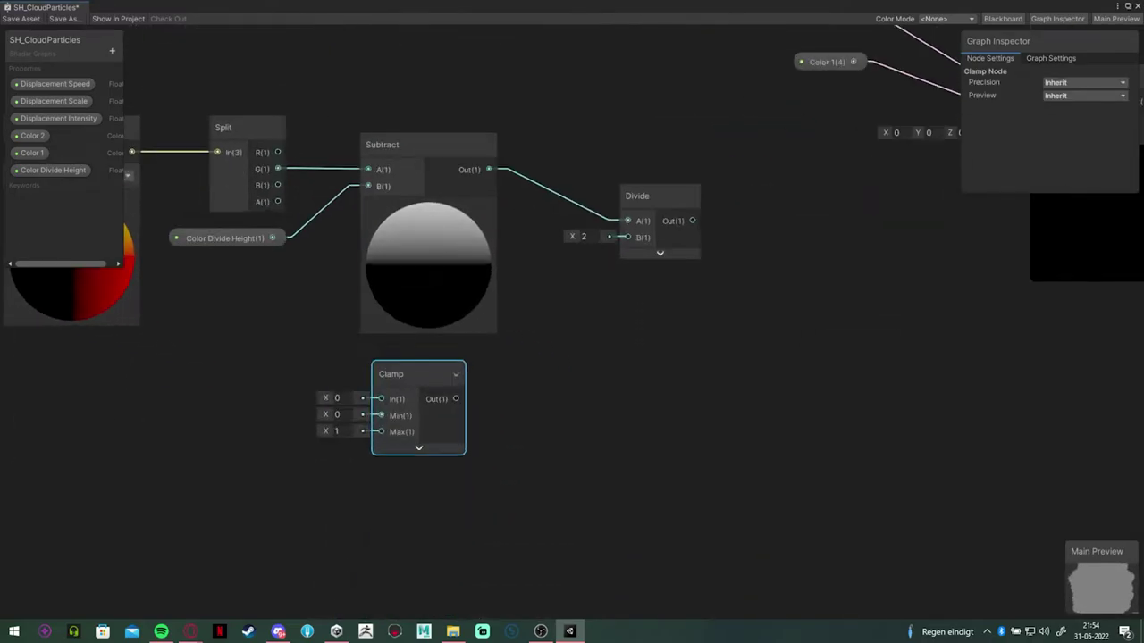
scroll(427, 500, "down", 2)
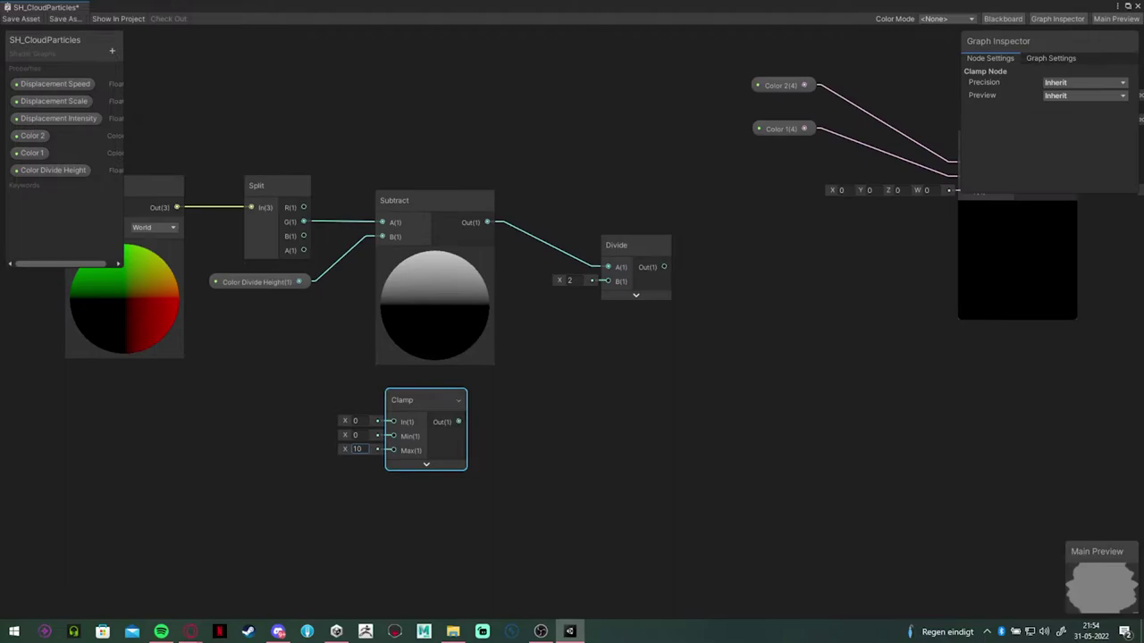
- Connect the Clamp output to Divide's B input, with Divide's preview expanded and Subtract's preview collapsed
left_click(636, 295)
left_click(435, 255)
scroll(384, 447, "up", 1)
- Add a Float node near the Clamp inputs and convert it to a property named Color Divide Blur
left_click(251, 508)
key("space")
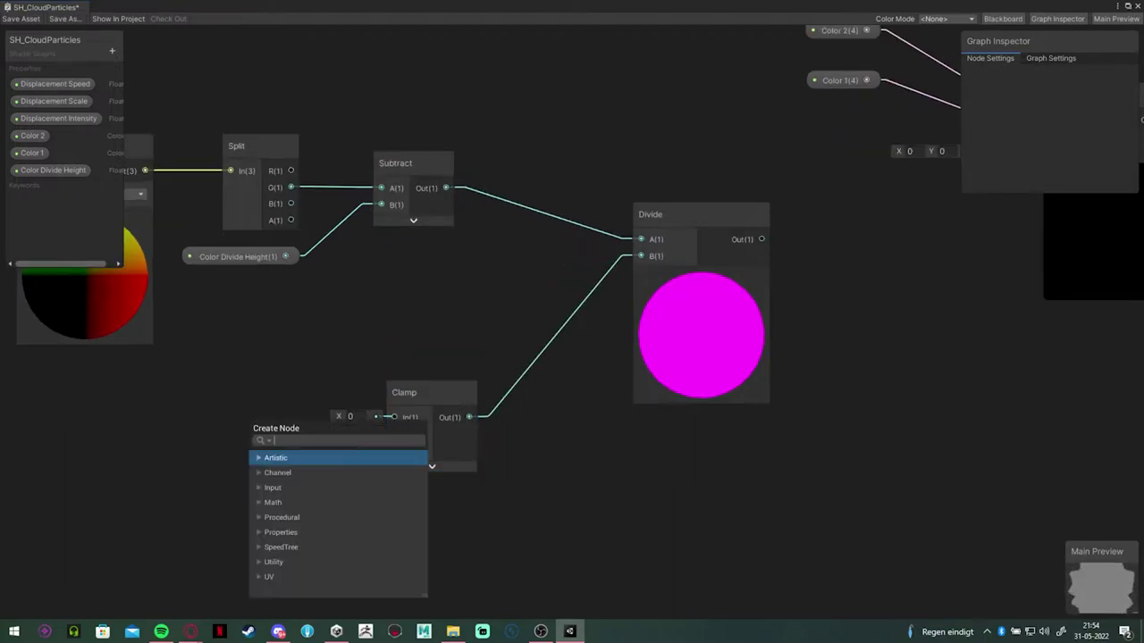
type("flo")
key("Return")
right_click(274, 469)
mouse_move(299, 401)
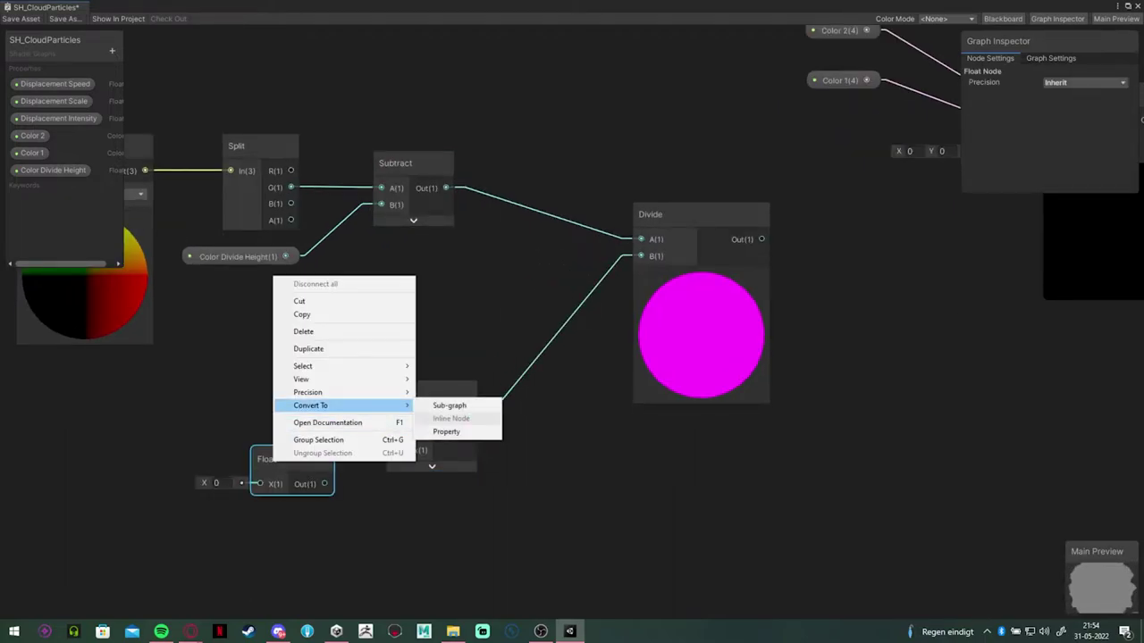
left_click(443, 429)
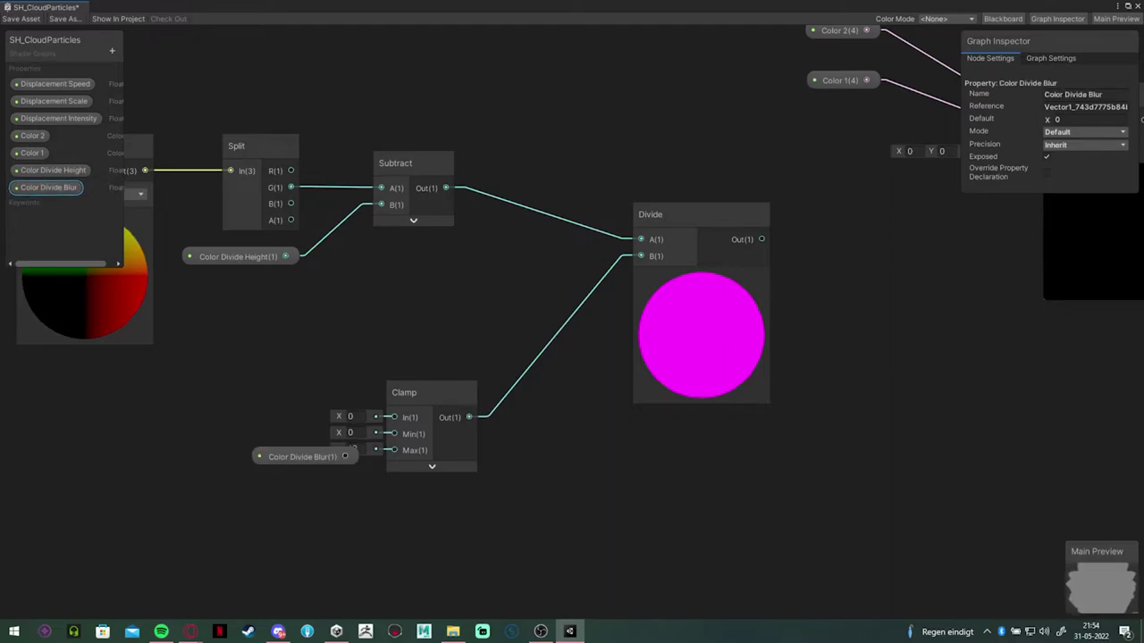
- Connect Color Divide Blur to Clamp's In input and move both up beneath Color Divide Height and Subtract
left_click_drag(300, 457, 394, 417)
left_click_drag(418, 394, 416, 350)
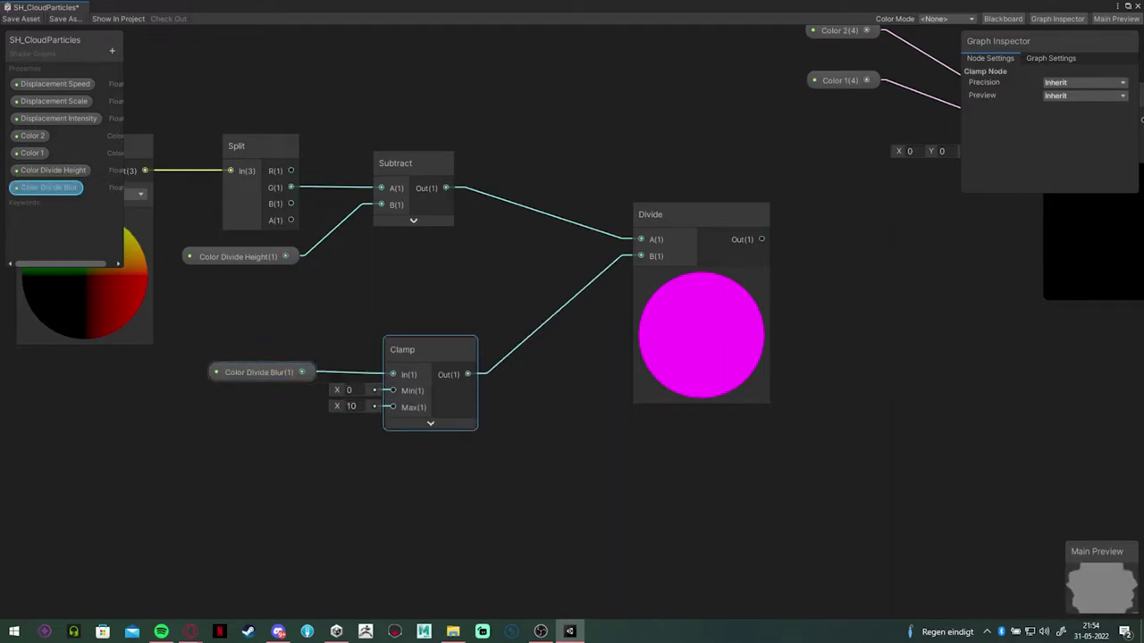
left_click_drag(259, 371, 243, 315)
left_click_drag(420, 349, 408, 275)
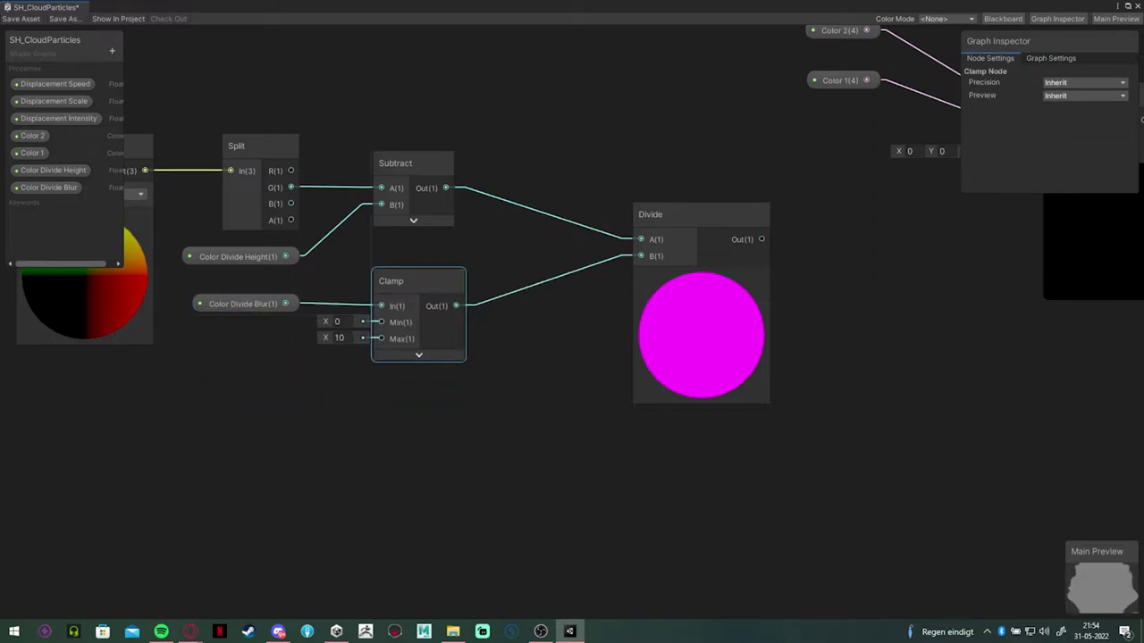
- Align the Divide node beside Subtract and connect its output to the In input of a new Clamp node
left_click_drag(697, 272, 593, 221)
scroll(396, 407, "down", 3)
scroll(813, 222, "up", 3)
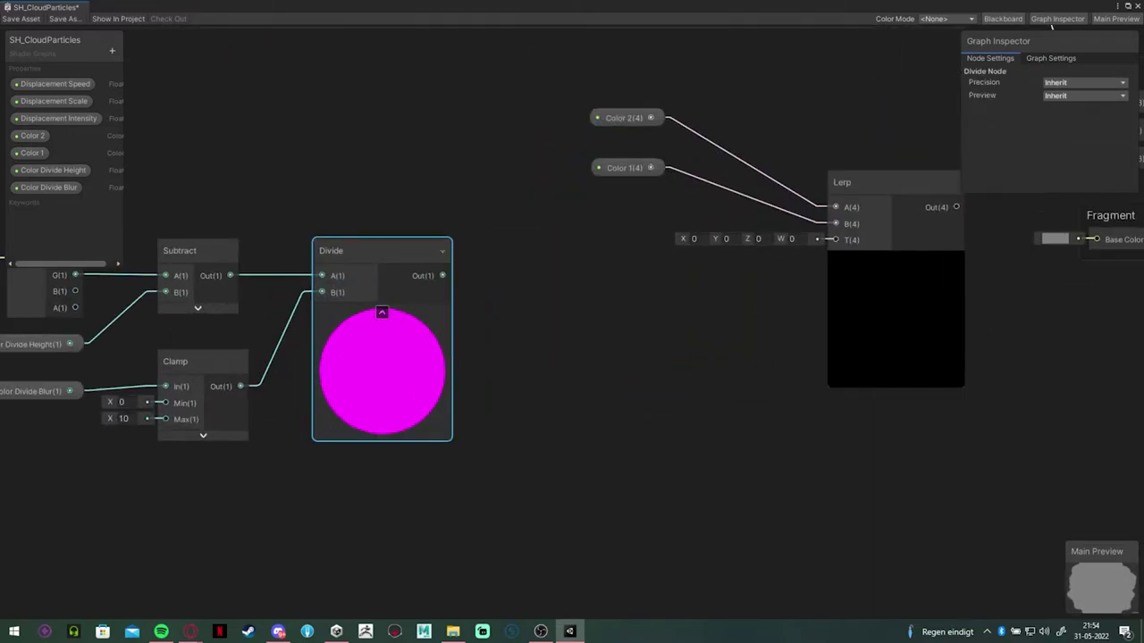
type("clamp")
left_click_drag(495, 280, 575, 252)
key("Return")
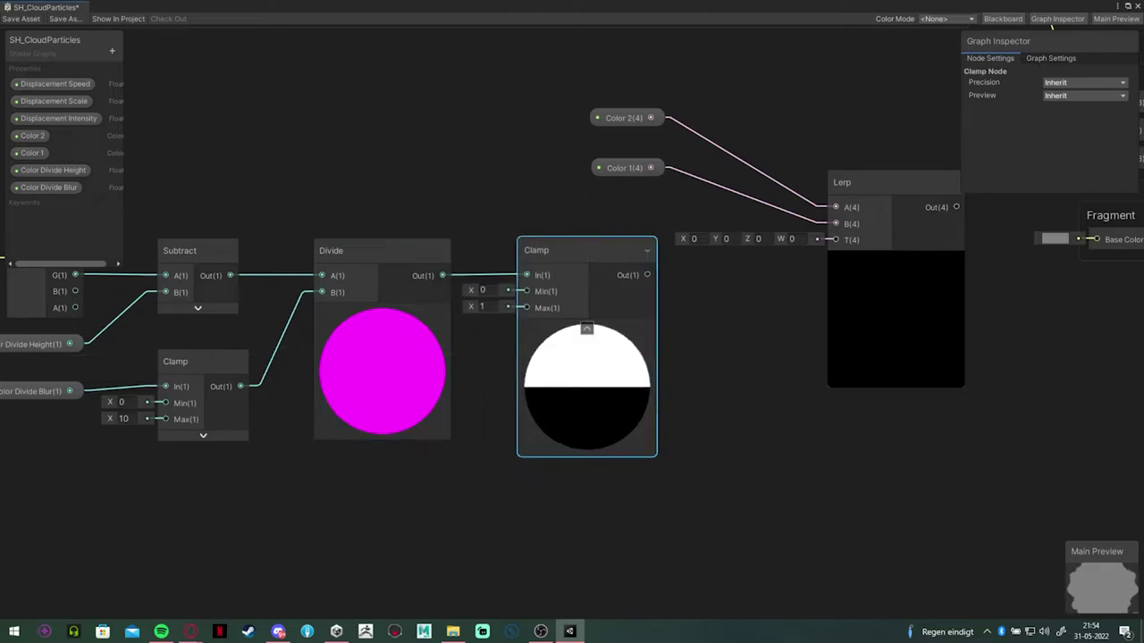
- Connect the second Clamp's output to Lerp's T input and collapse the previews of Divide and that Clamp
left_click(382, 314)
scroll(388, 327, "down", 2)
scroll(393, 323, "down", 1)
left_click_drag(518, 277, 681, 269)
left_click(472, 327)
- Set the default color of the Color 1 property to white
left_click(542, 190)
left_click(542, 221)
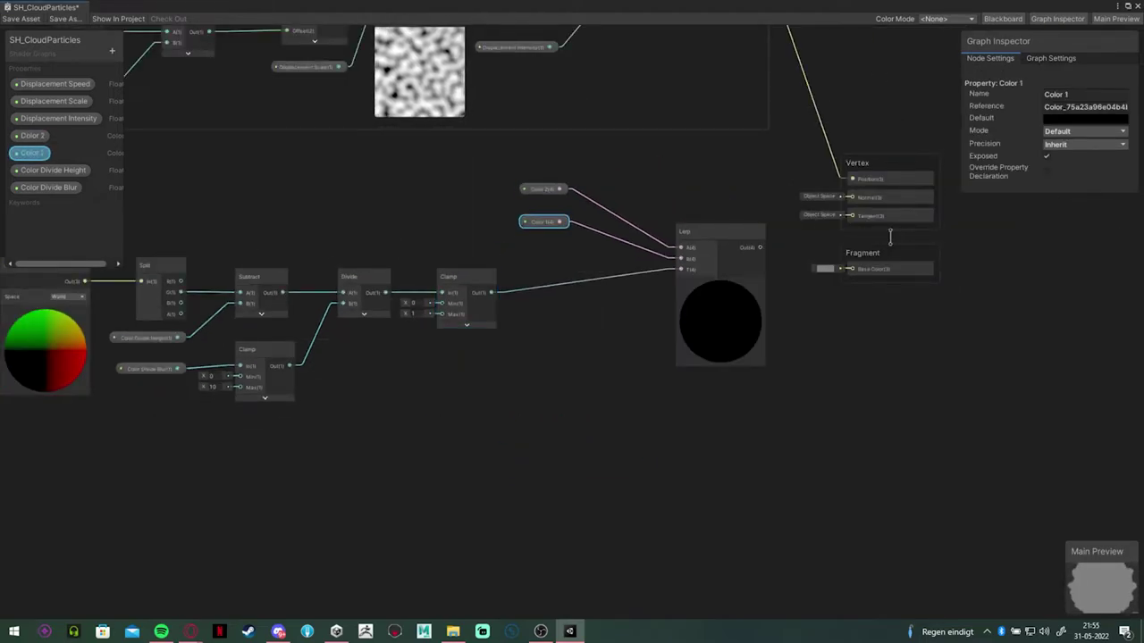
left_click(1082, 118)
left_click_drag(1019, 336, 1104, 336)
left_click(1132, 111)
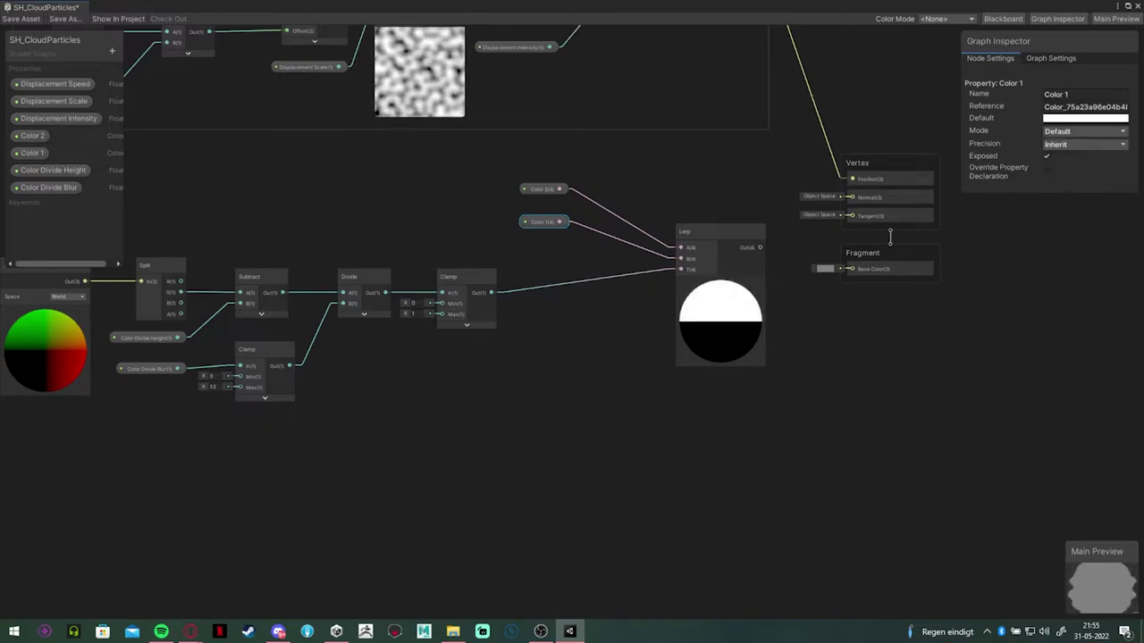
- Move Lerp and its two color properties close beside the second Clamp node
scroll(608, 313, "up", 1)
middle_click_drag(706, 313, 729, 345)
left_click_drag(624, 179, 474, 273)
- Connect the Lerp output to the Fragment Base Color input and save the shader graph asset
left_click_drag(755, 251, 879, 306)
scroll(626, 357, "down", 3)
scroll(626, 357, "up", 3)
left_click(21, 19)
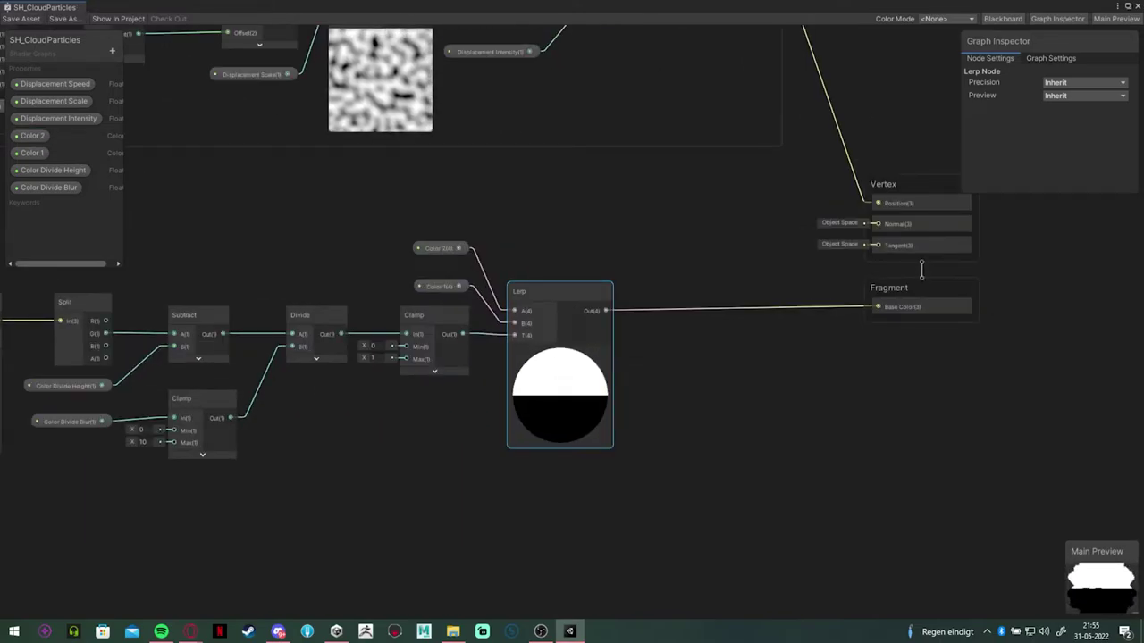
- Move the shader graph window off the scene view and select the PS Interactive Clouds particle system
left_click_drag(270, 10, 429, 642)
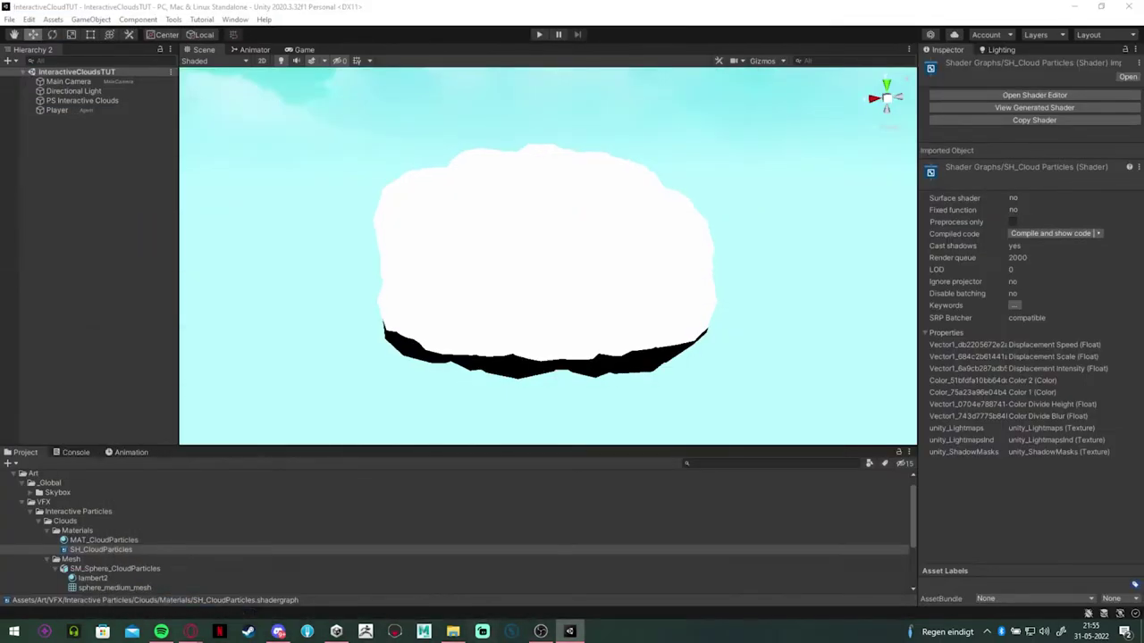
left_click_drag(536, 277, 595, 250, "alt")
left_click(581, 254)
scroll(1027, 268, "down", 10)
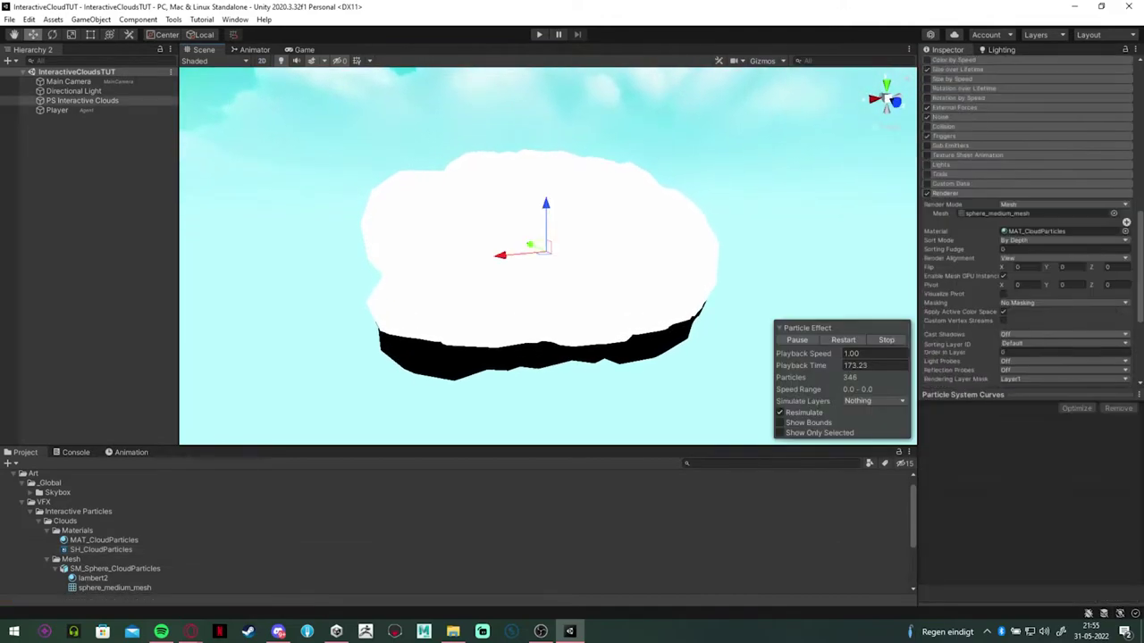
- In the MAT_CloudParticles material settings, set Color Divide Height to -1.73 and try Color Divide Blur values up to about 9.94
scroll(1027, 224, "down", 4)
left_click(965, 330)
scroll(965, 328, "down", 4)
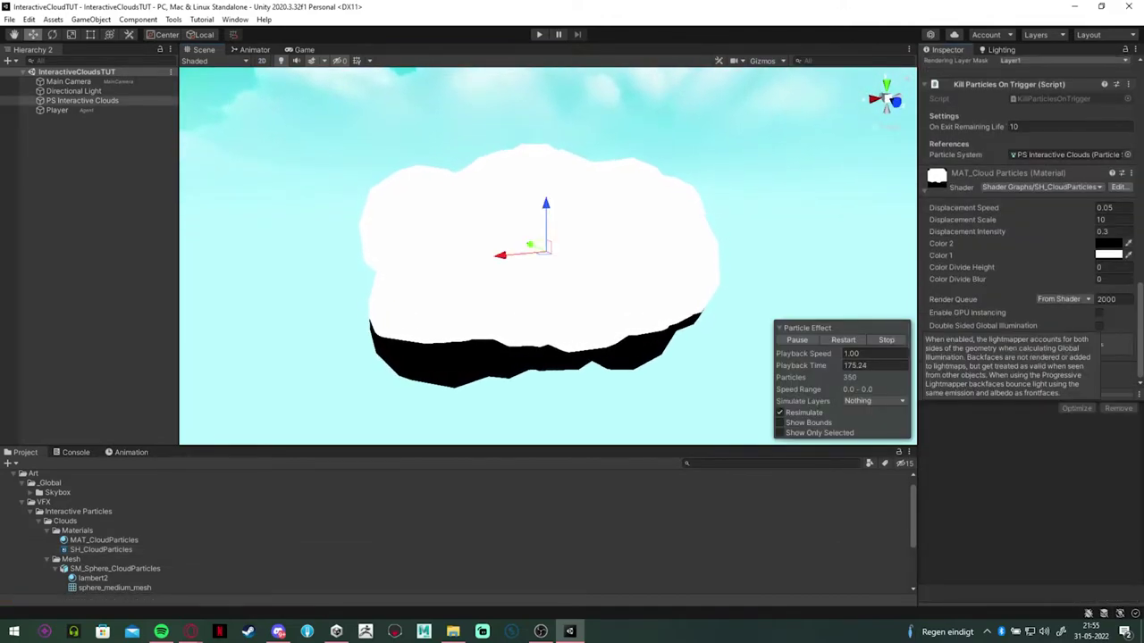
left_click_drag(965, 267, 1041, 268)
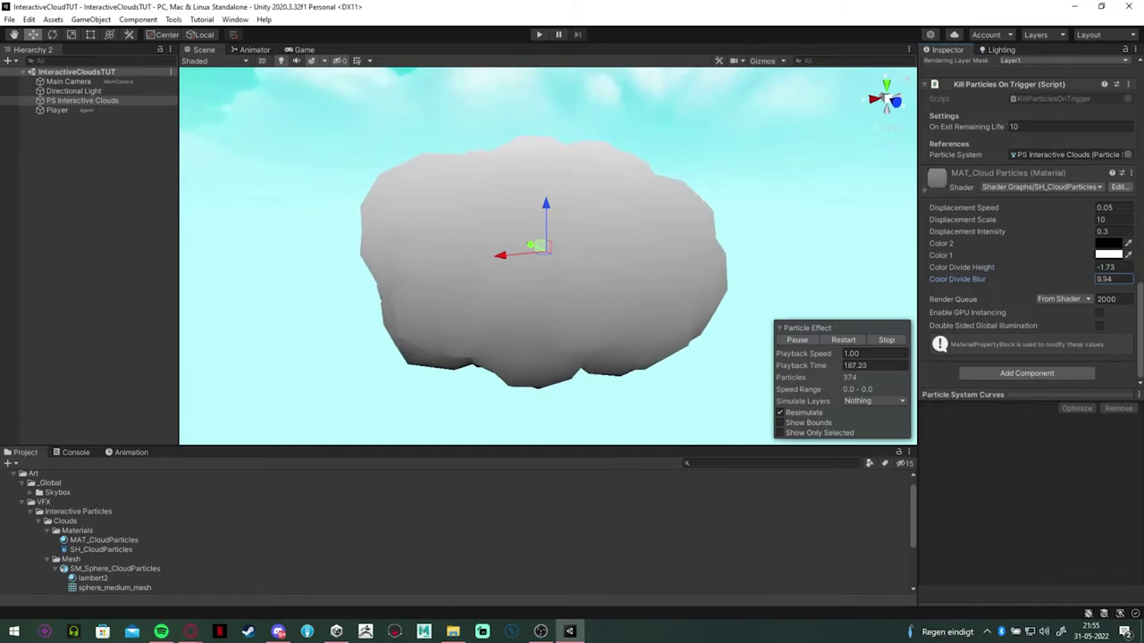
left_click_drag(1064, 280, 965, 280)
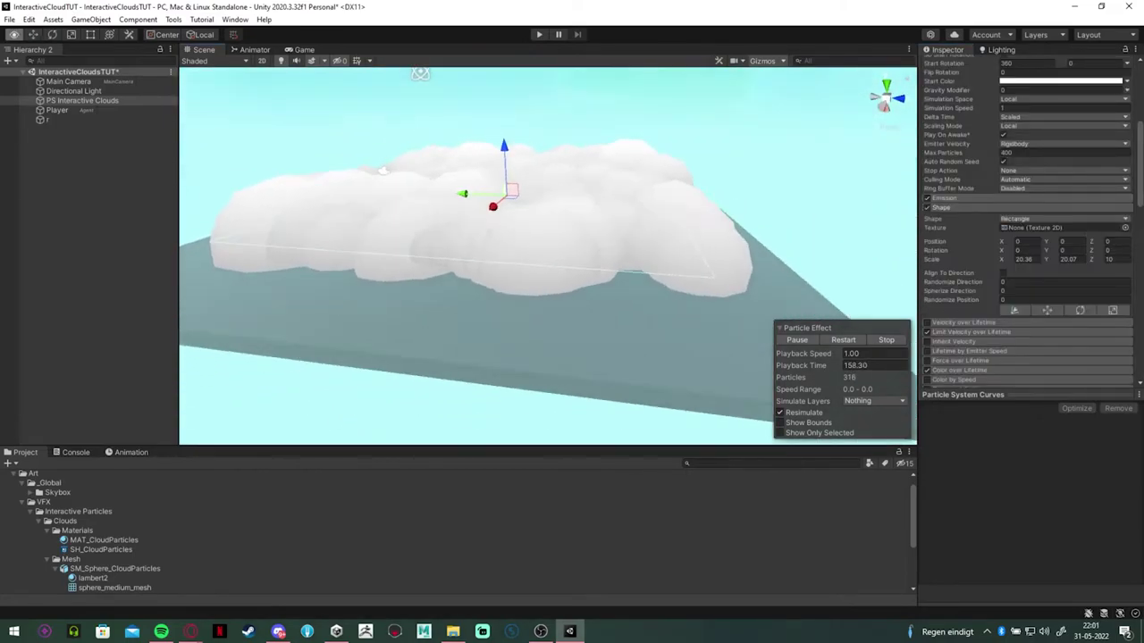
- Reduce the cloud particle system's Max Particles to 200, and finally to 100
scroll(1055, 290, "up", 3)
type("200")
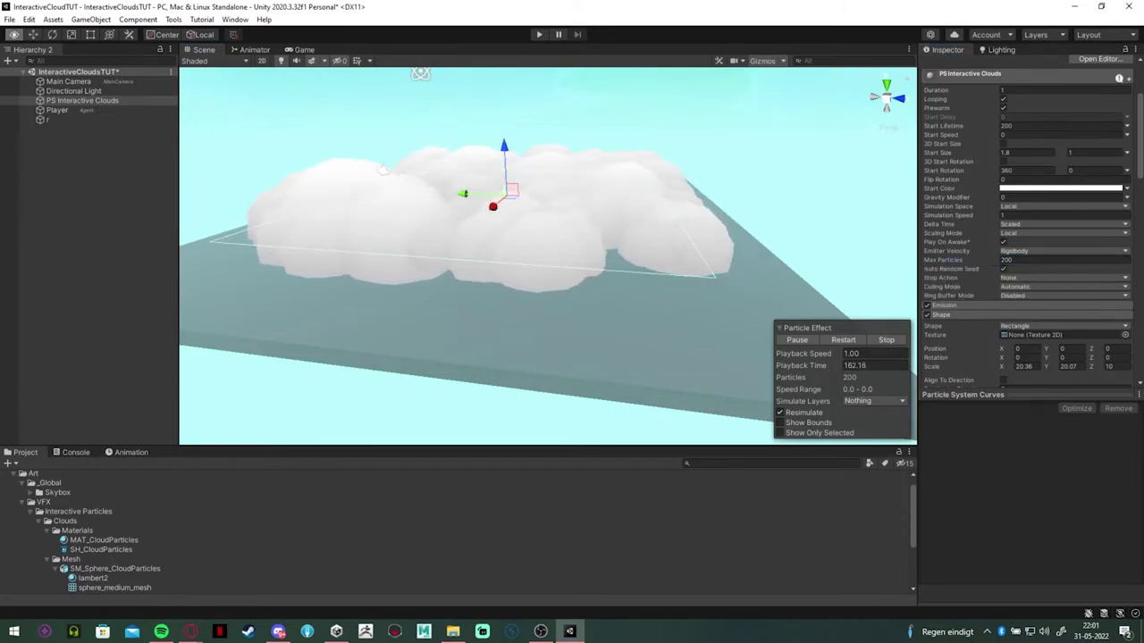
left_click_drag(637, 170, 643, 300, "alt")
type("100")
key("Return")
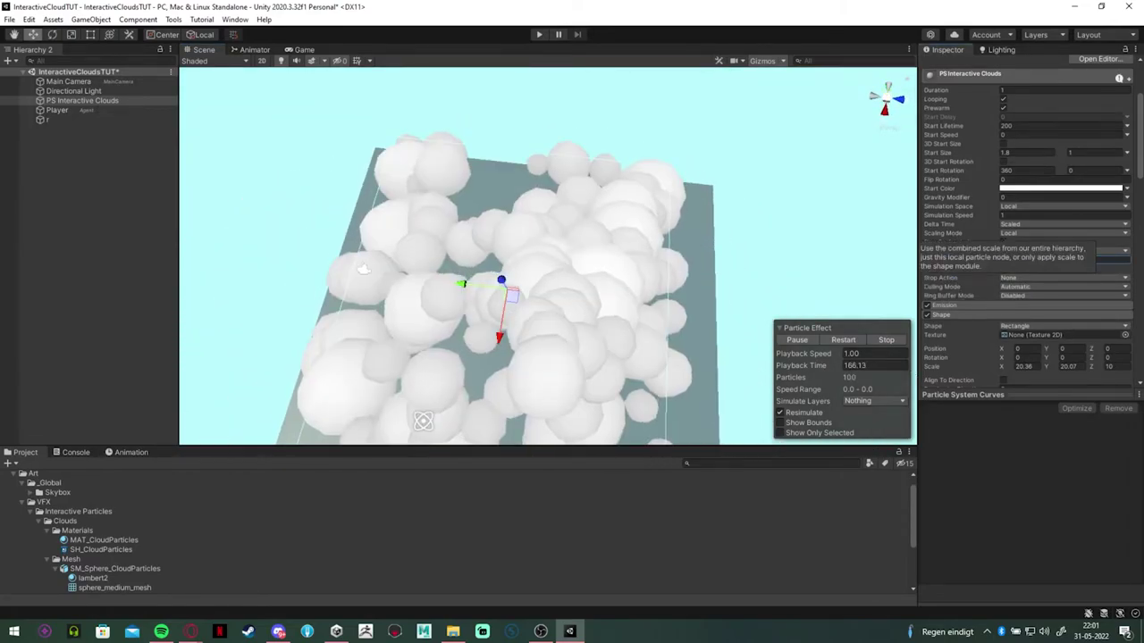
- Examine the clouds in the scene from a lower angle alongside the MAT_CloudParticles material settings
left_click_drag(363, 269, 423, 227, "alt")
scroll(1028, 295, "down", 12)
left_click(1033, 238)
left_click(1033, 303)
scroll(1027, 223, "down", 5)
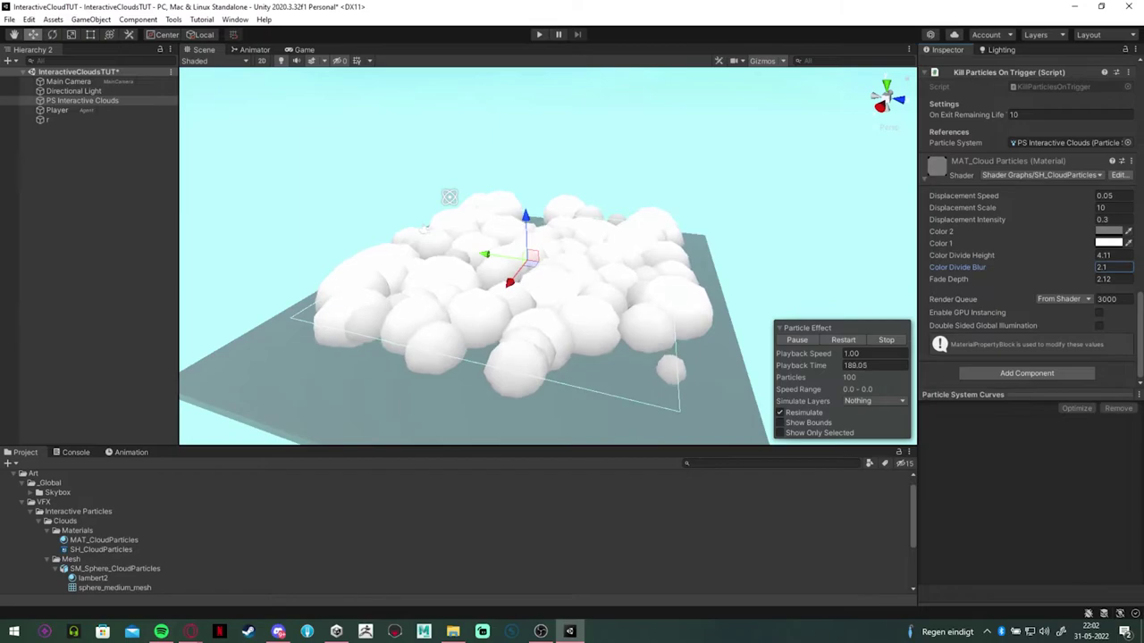
mouse_move(501, 259)
left_mouse_down("alt")
mouse_move(541, 248)
mouse_move(474, 291)
mouse_move(493, 255)
left_mouse_up("alt")
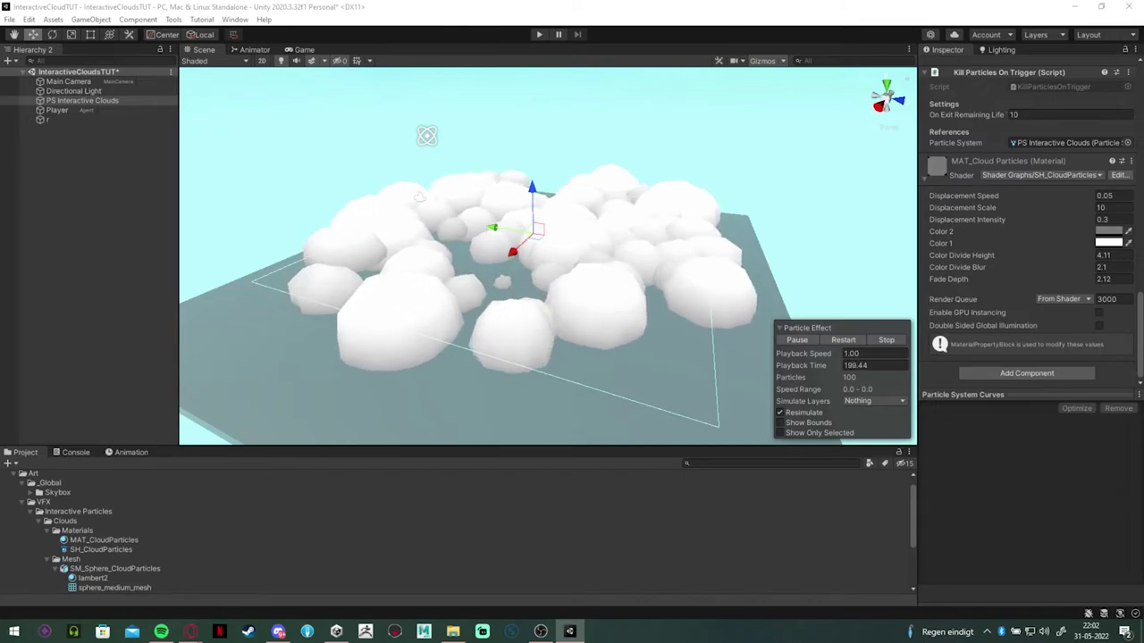
- Bring the SH_CloudParticles graph window back over the scene and maximize it
left_click_drag(306, 95, 365, 43)
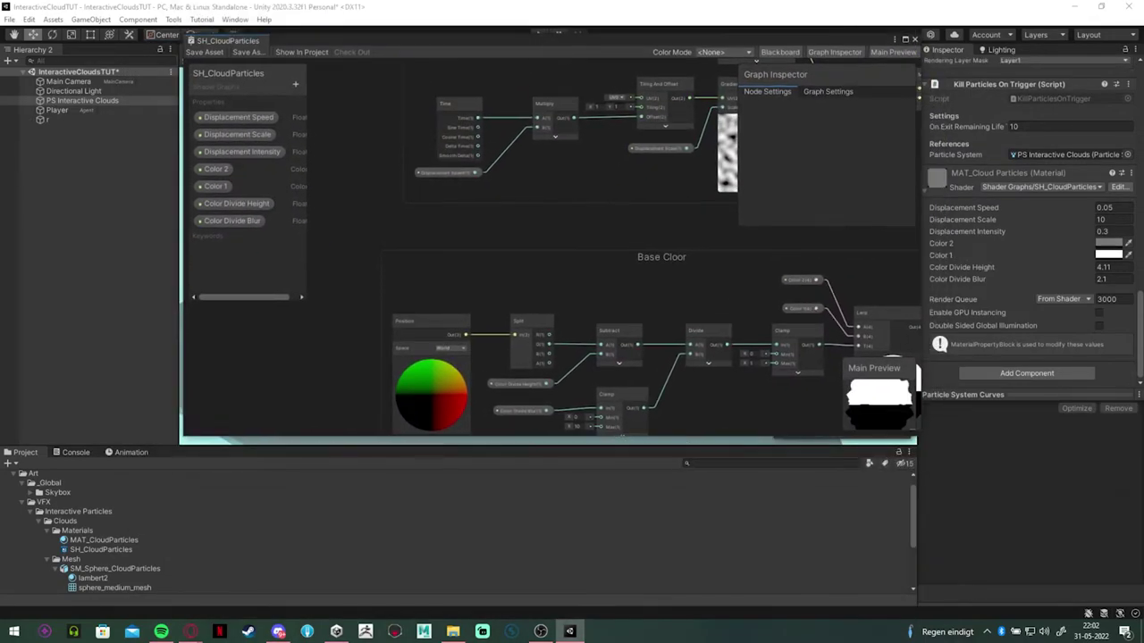
double_click(364, 41)
scroll(666, 340, "down", 5)
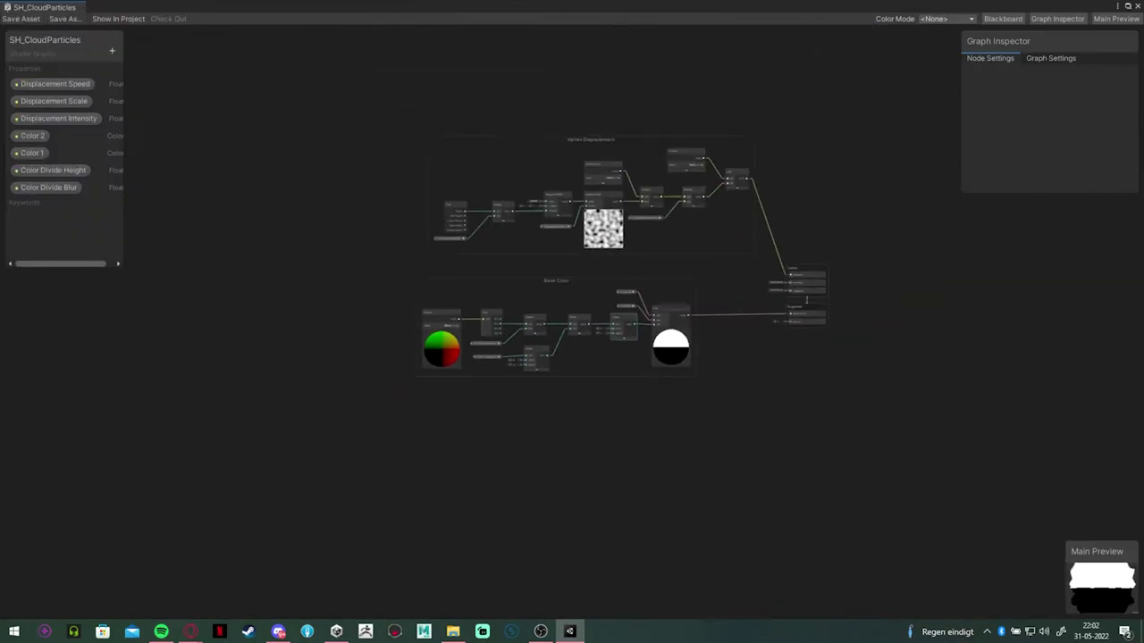
- Add a Scene Depth node below the base color group and set its Sampling to Eye
scroll(806, 300, "up", 2)
scroll(406, 447, "up", 2)
key("space")
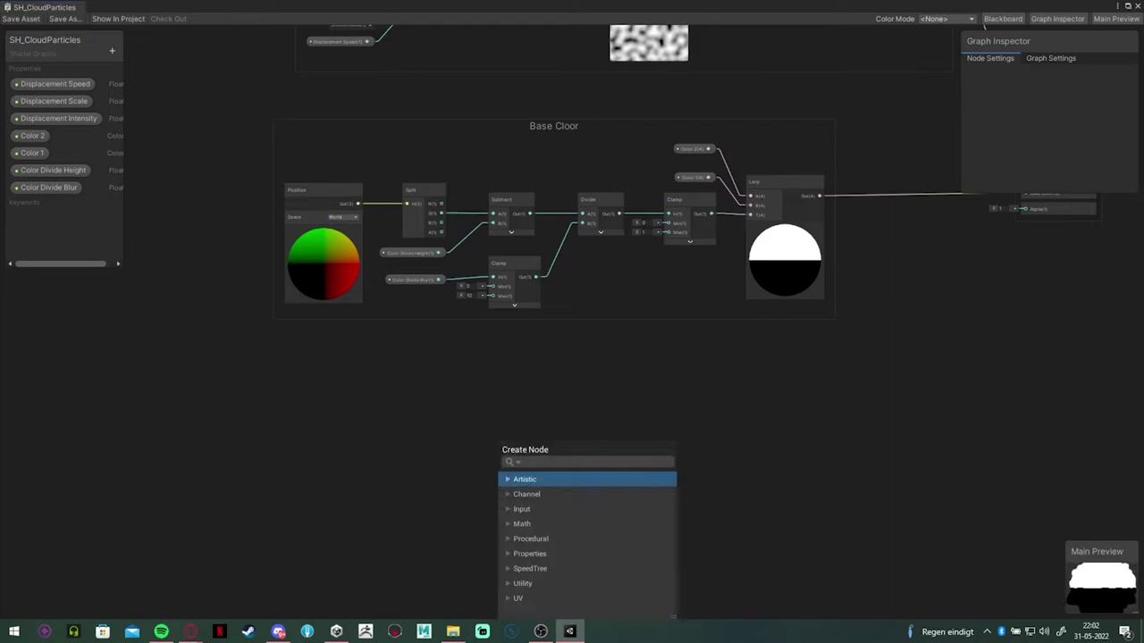
type("scene dep")
double_click(515, 524)
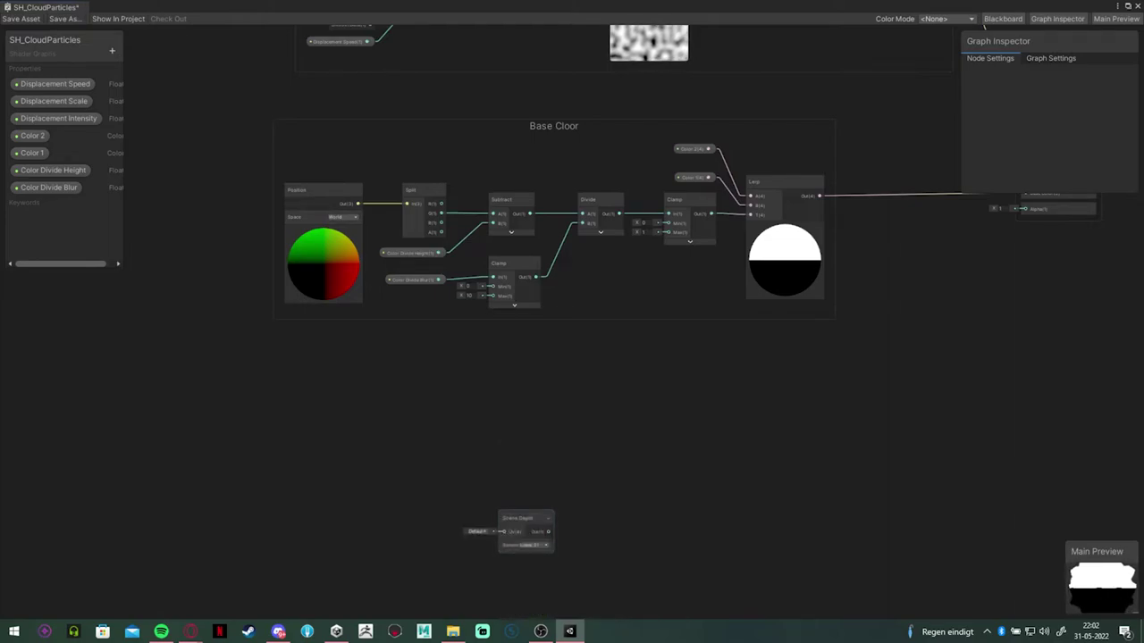
scroll(375, 411, "up", 5)
left_click_drag(508, 529, 331, 335)
left_click(423, 482)
- Connect the Scene Depth output to the A input of a new Subtract node and collapse its preview
left_click_drag(380, 363, 528, 337)
type("subtract")
key("Return")
left_click(583, 488)
- Add a Screen Position node below Scene Depth, with its Mode set to Raw and its preview collapsed
left_click(235, 503)
key("space")
type("screen")
key("Return")
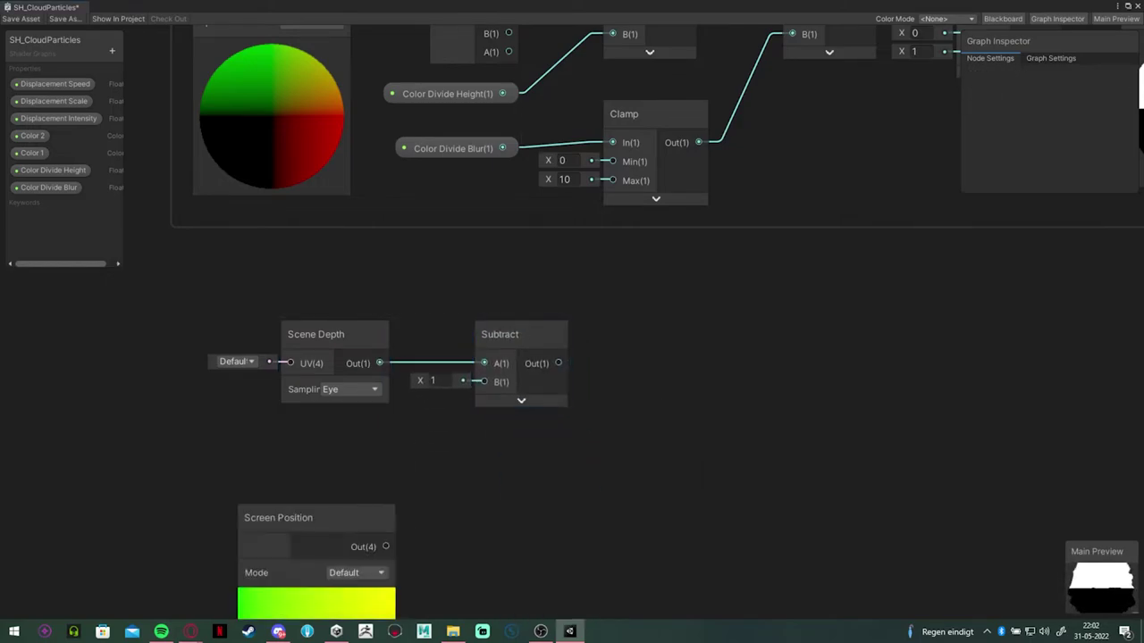
left_click_drag(286, 518, 304, 436)
left_click(274, 483)
left_click(271, 511)
left_click(234, 508)
- Connect the Screen Position output to a new Split node, and Split's A output to Subtract's B input
type("split")
key("Return")
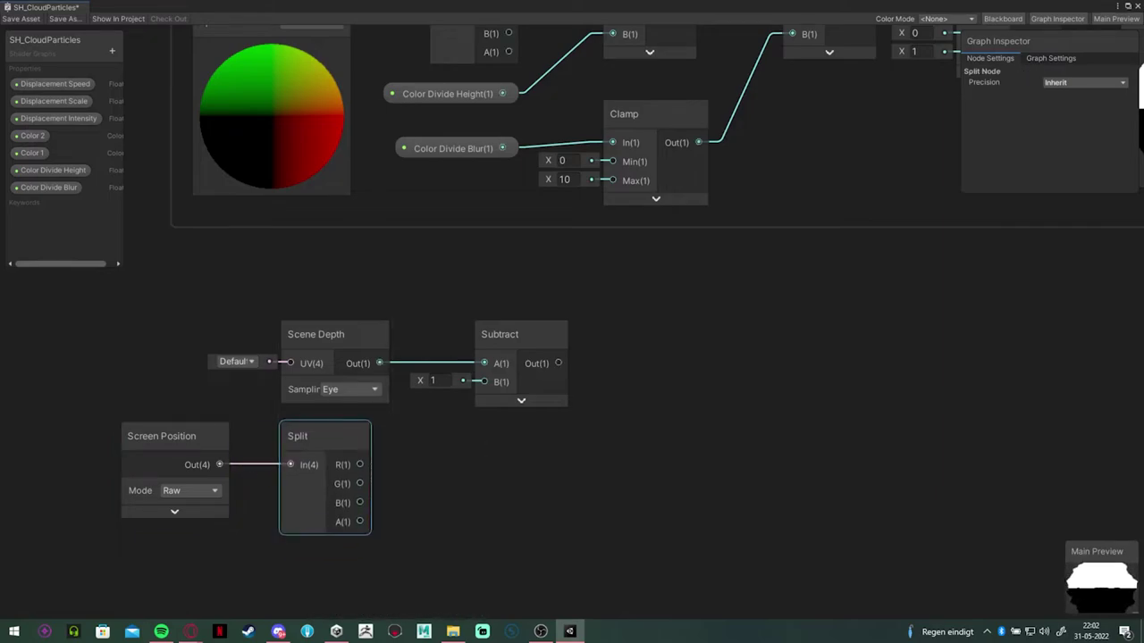
middle_click_drag(608, 438, 430, 441)
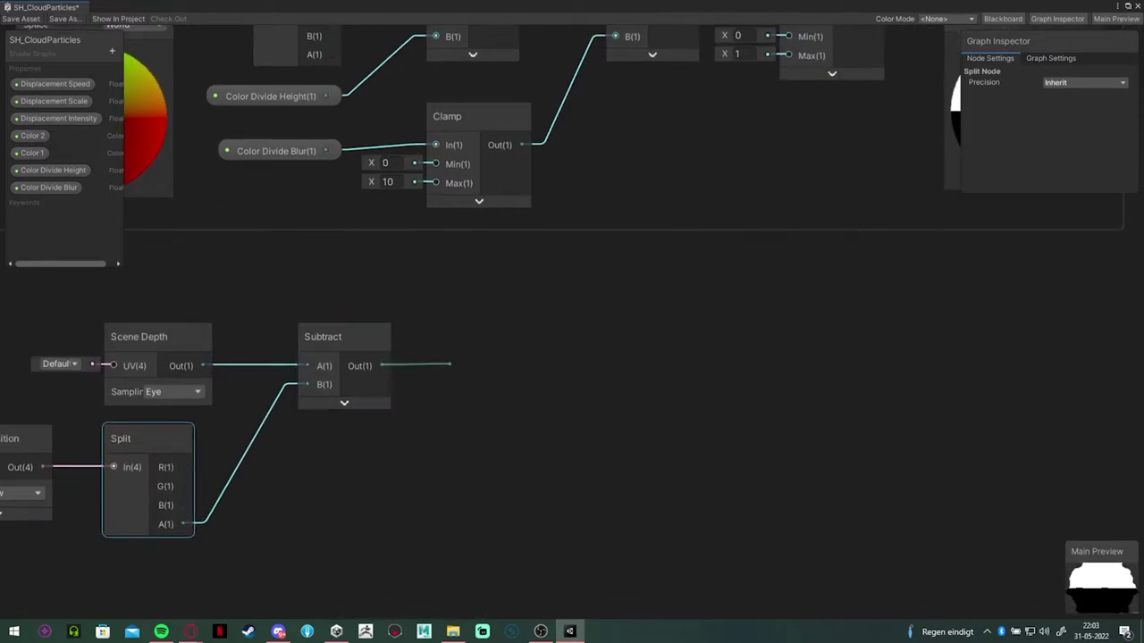
- Connect the output of the scene-depth Subtract node to the A input of a new Divide node
left_click_drag(450, 365, 529, 338)
type("divide")
key("Return")
- Add a Float node and place it beneath the scene-depth Subtract node
left_click(413, 508)
key("space")
type("float")
key("Return")
left_click_drag(445, 521, 330, 464)
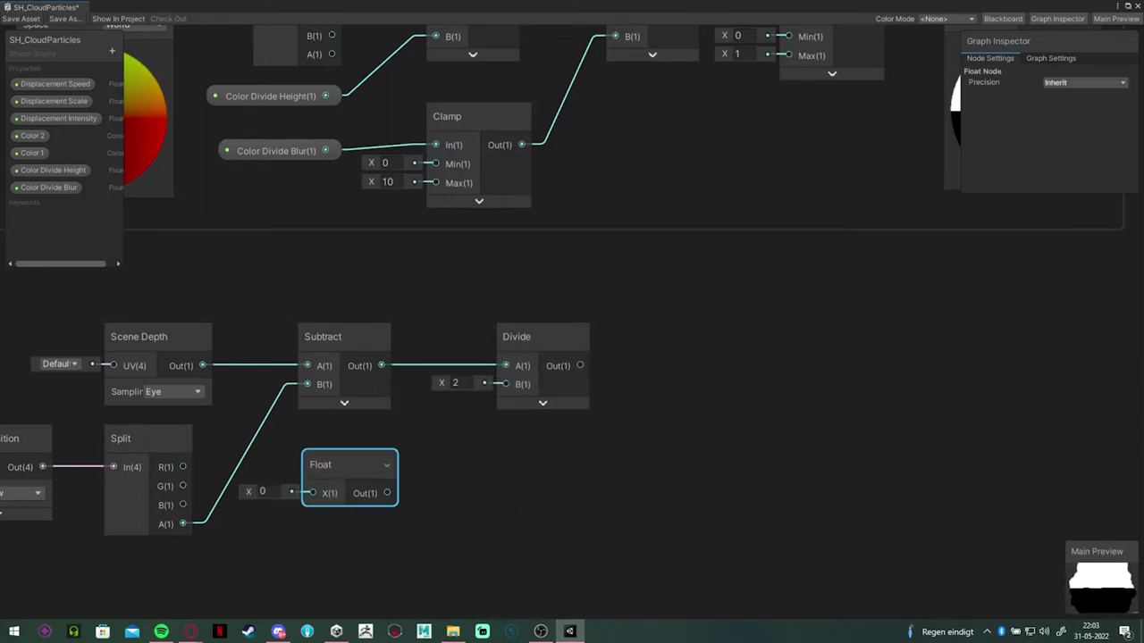
- Convert the Float node to a property named Fade Depth and connect it to the new Divide's B input
right_click(336, 465)
mouse_move(384, 411)
left_click(502, 436)
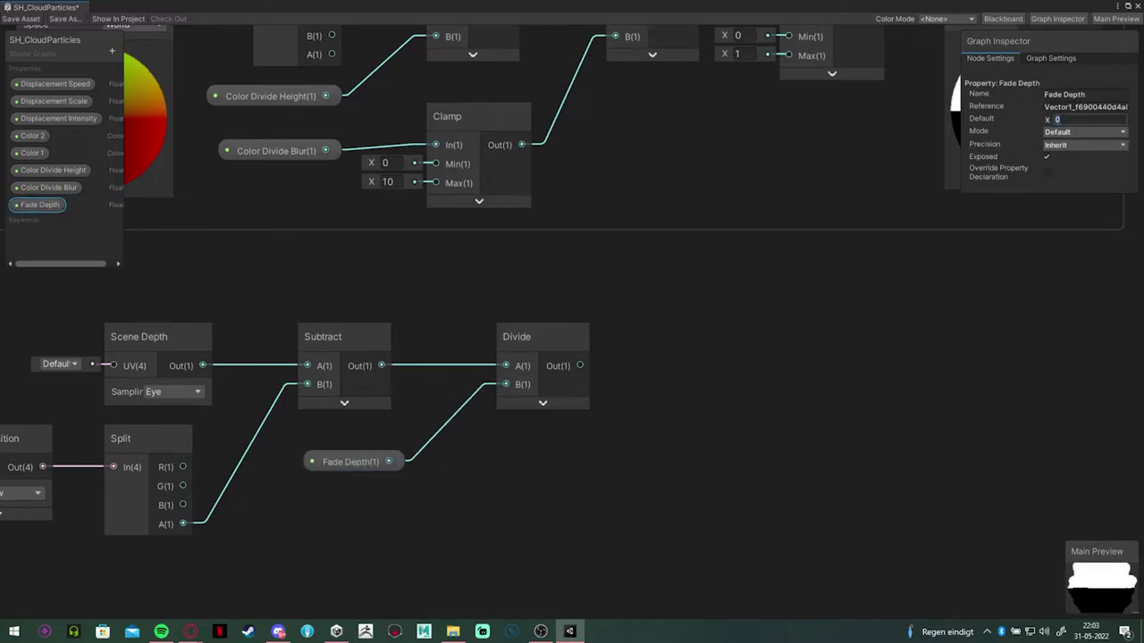
- Move the scene-depth Divide and Subtract nodes and the Fade Depth property closer to the preceding nodes
scroll(338, 429, "down", 2)
scroll(562, 429, "up", 2)
left_click_drag(469, 340, 411, 340)
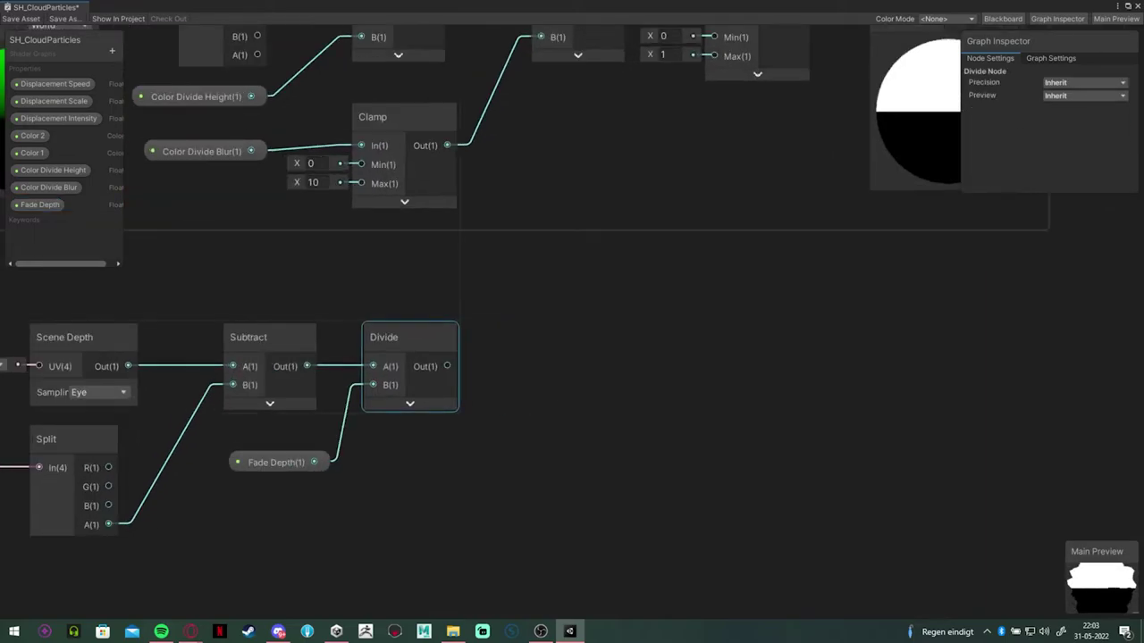
left_click_drag(268, 340, 244, 339)
left_click_drag(277, 463, 239, 449)
- Add a Saturate node fed by the output of the scene-depth Divide node
left_click_drag(447, 367, 570, 339)
type("saturate")
key("Return")
left_click(641, 397)
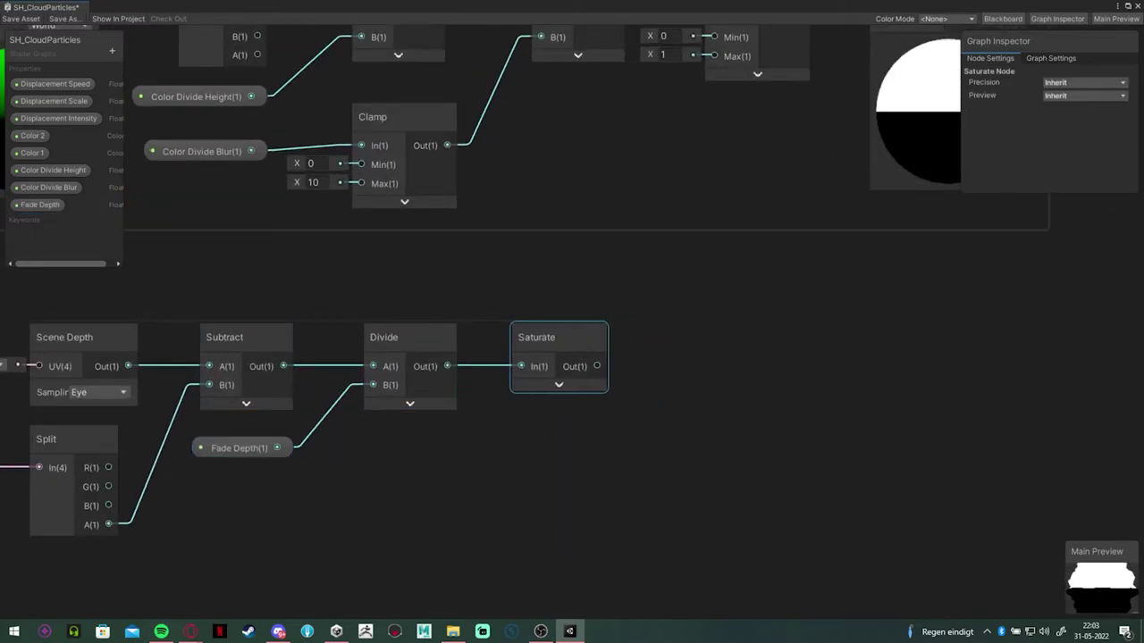
- Connect the Saturate output to the Alpha input of the Fragment block and save the graph
scroll(386, 385, "down", 9)
scroll(660, 374, "up", 3)
left_click_drag(335, 381, 697, 227)
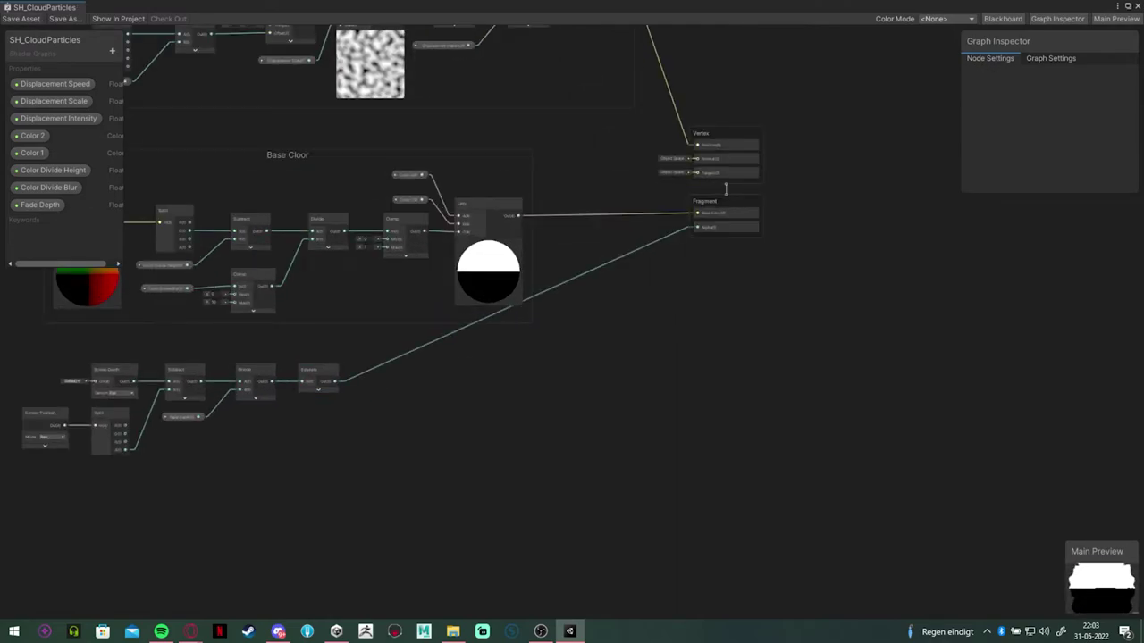
- Return to the scene and set the cloud material's Fade Depth to 1.63, checking the cloud edges against the ground
left_click_drag(563, 8, 522, 642)
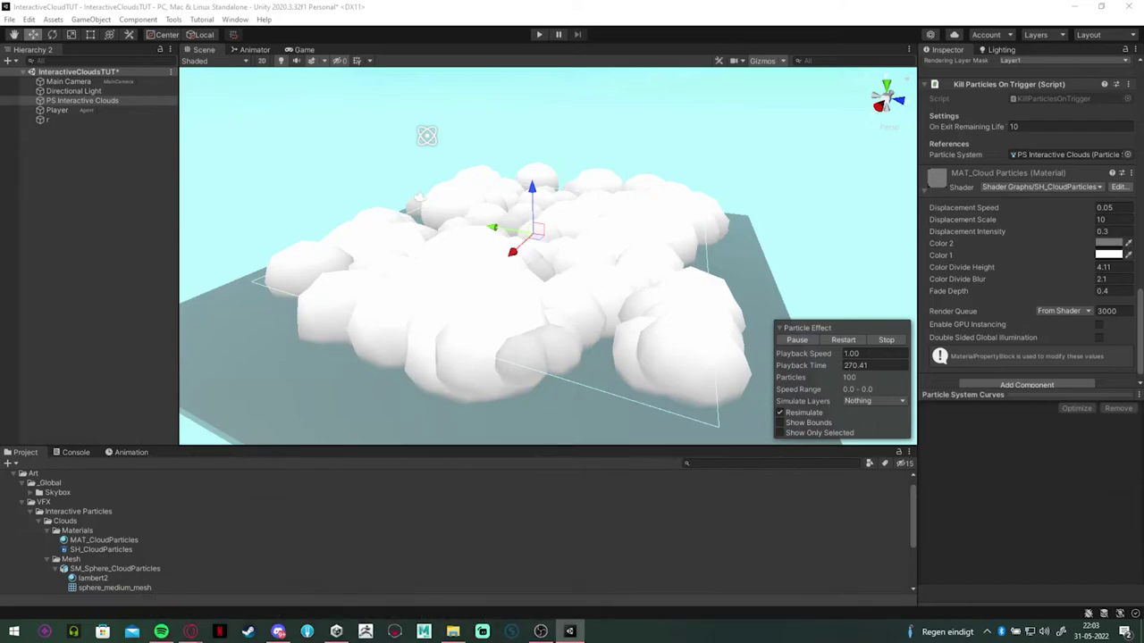
left_click_drag(537, 286, 536, 236, "alt")
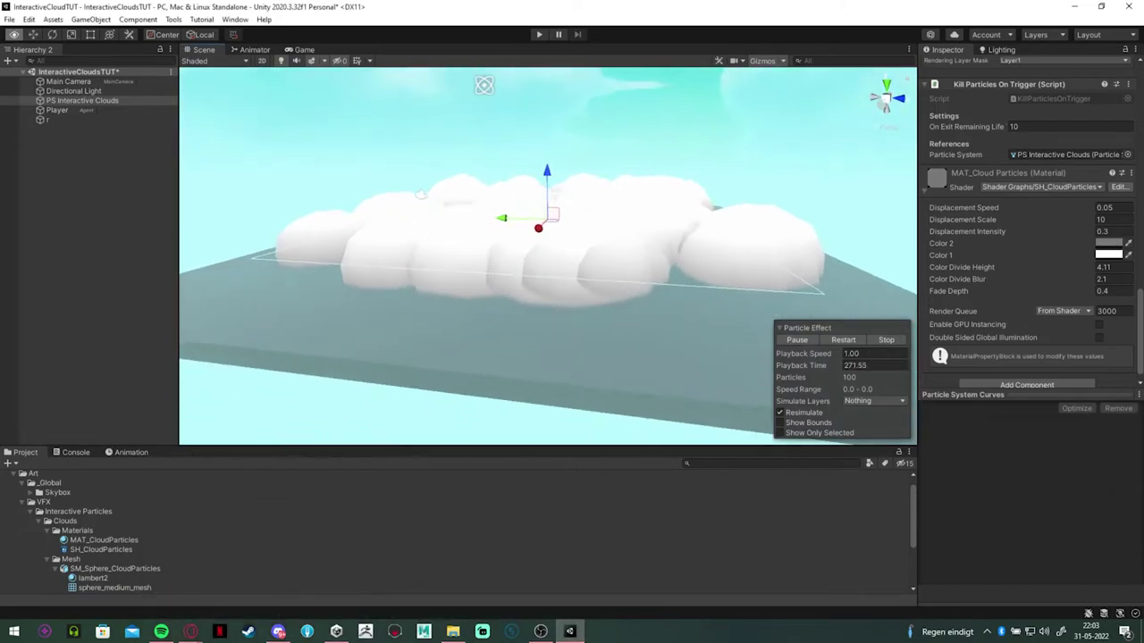
right_click_drag(536, 237, 589, 241, "alt")
left_click_drag(589, 242, 585, 281, "alt")
right_click_drag(586, 282, 549, 277, "alt")
left_click_drag(549, 277, 536, 292, "alt")
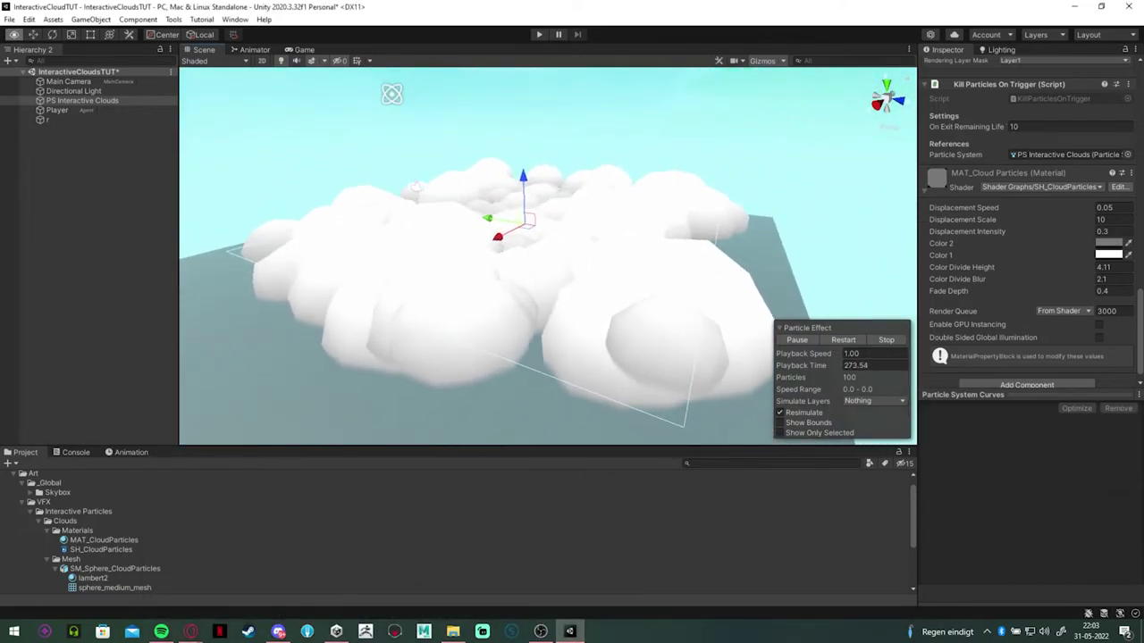
scroll(1026, 286, "down", 1)
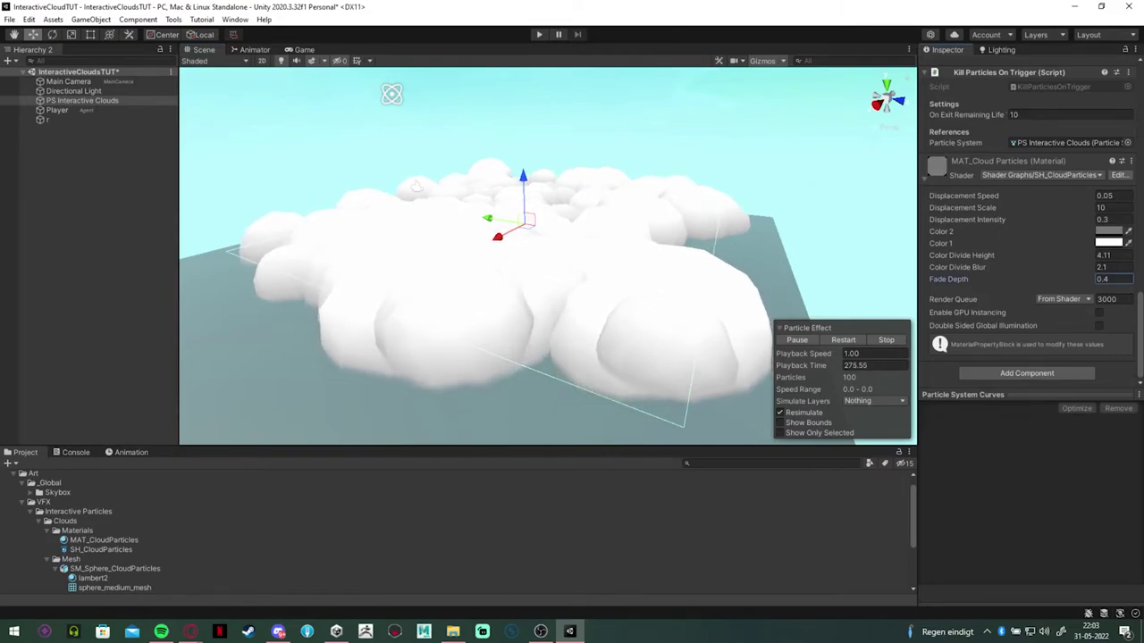
left_click_drag(951, 280, 975, 280)
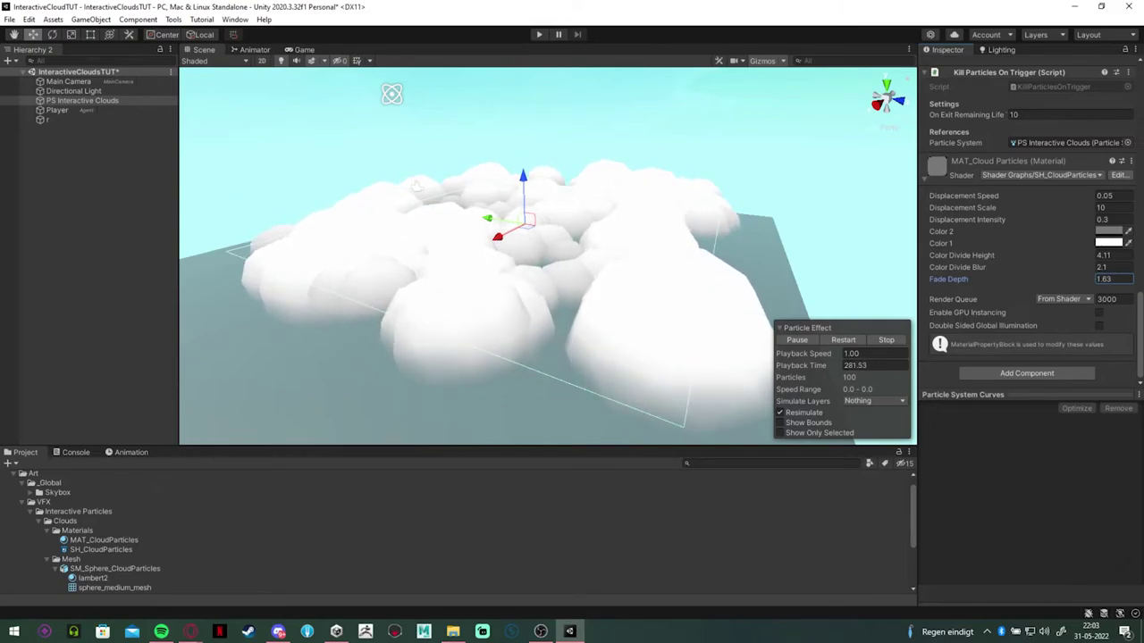
left_click_drag(607, 259, 565, 216, "alt")
left_click_drag(428, 183, 398, 194, "alt")
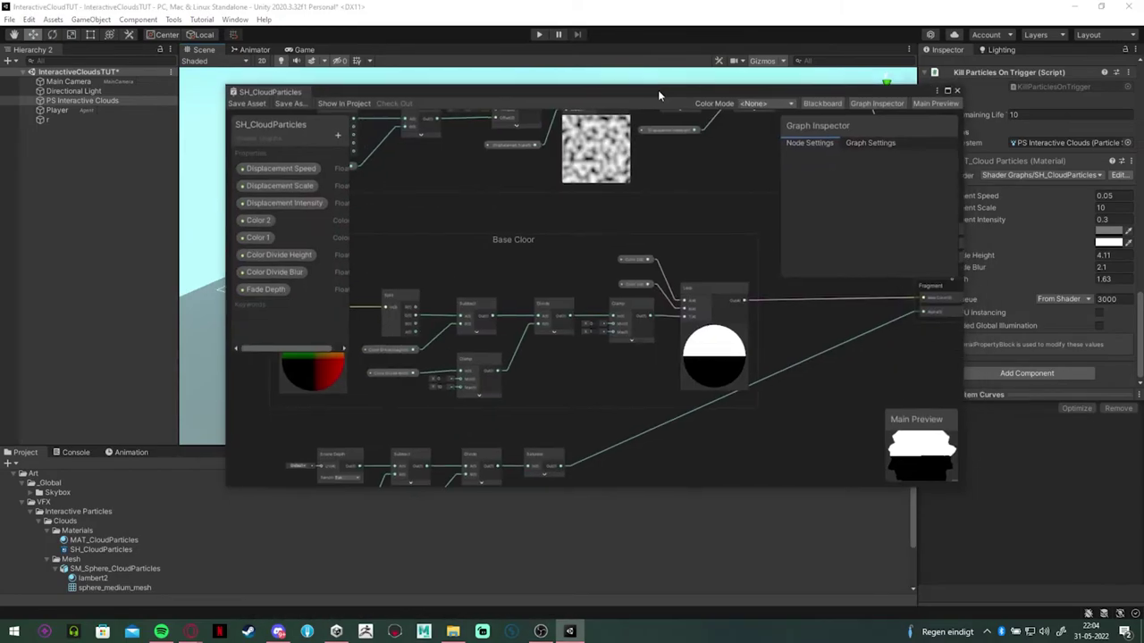
- Bring back the maximized shader graph and move the depth-fade nodes further down below the base color group
double_click(657, 85)
middle_click_drag(384, 464, 735, 432)
left_click_drag(715, 447, 357, 313)
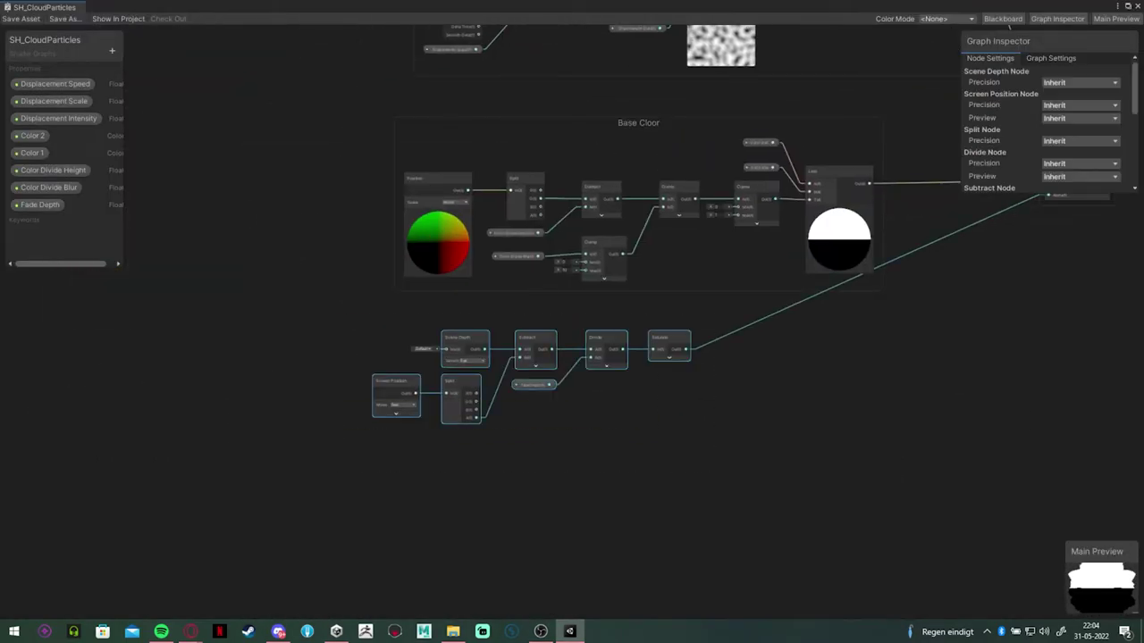
left_click_drag(460, 336, 449, 253)
- Add a Fresnel Effect node between the base color group and the depth-fade nodes
scroll(426, 396, "up", 2)
left_click(438, 379)
key("space")
type("fresnel")
key("Return")
scroll(449, 296, "up", 5)
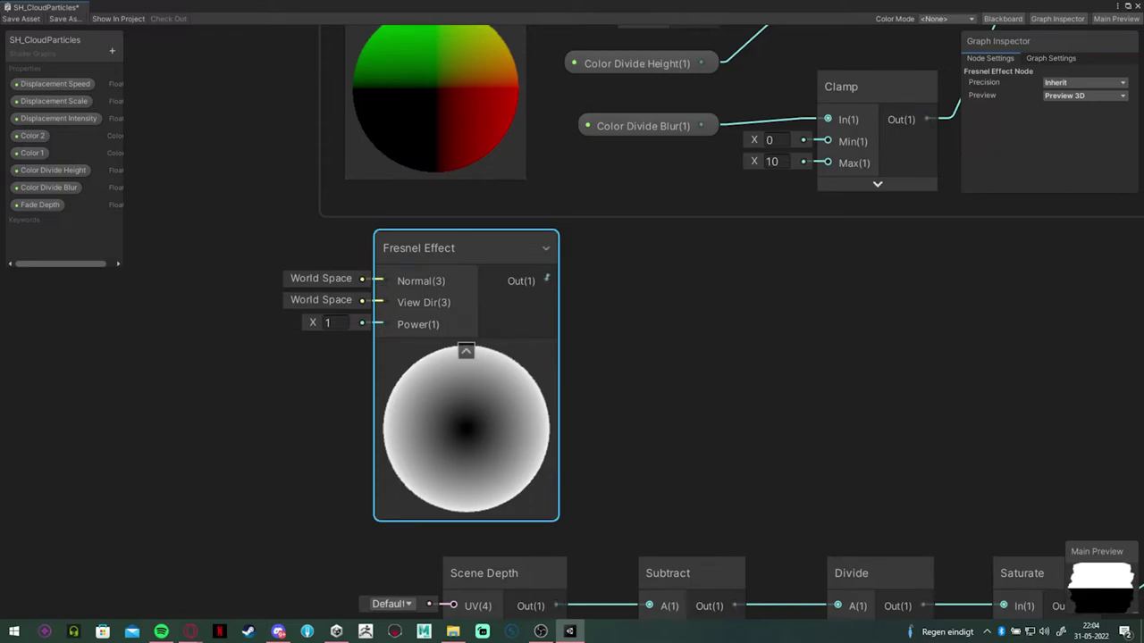
- Add a One Minus node and feed it with the Fresnel Effect output
key("space")
type("one min")
key("Return")
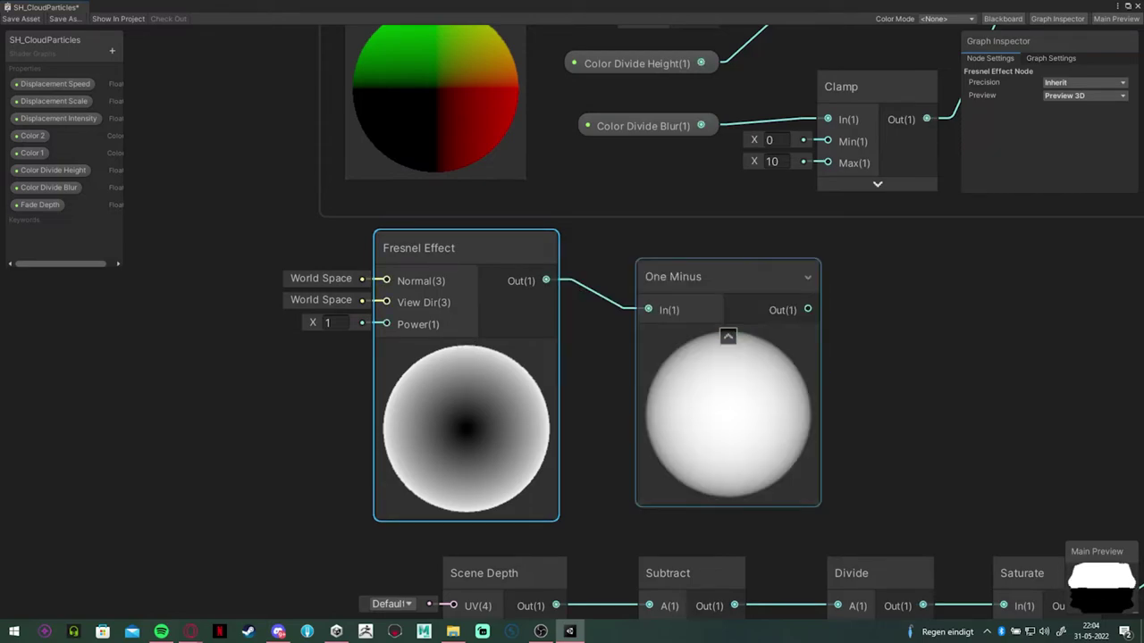
- Add a Float node connected to the Fresnel Effect's Power input and convert it to a property named Power
left_click_drag(225, 355, 226, 355)
type("float")
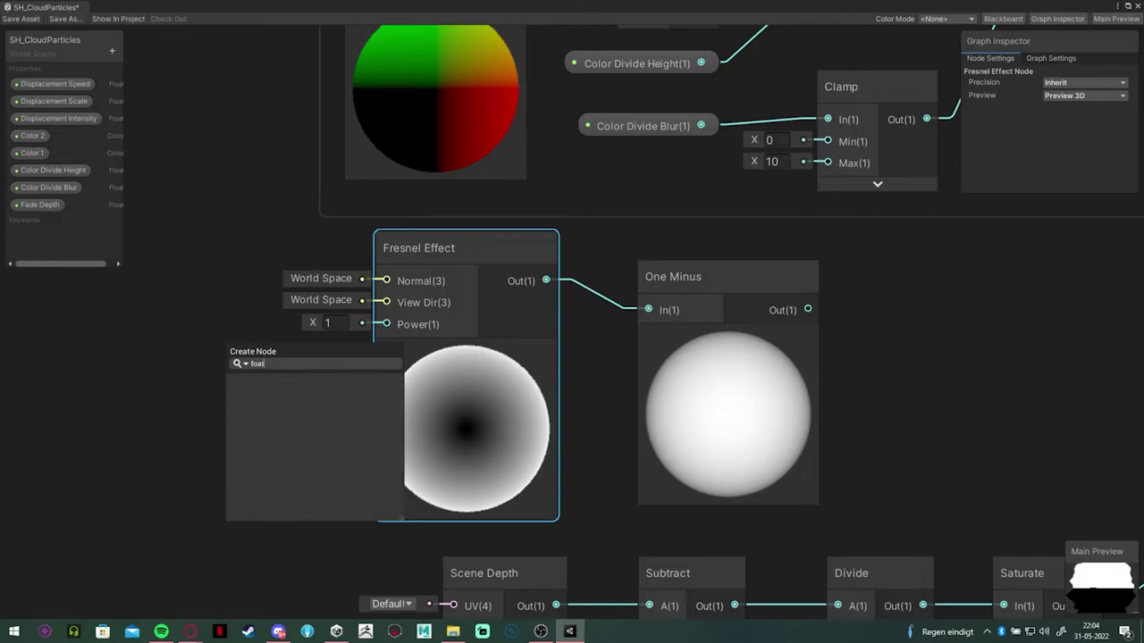
key("Return")
right_click(235, 338)
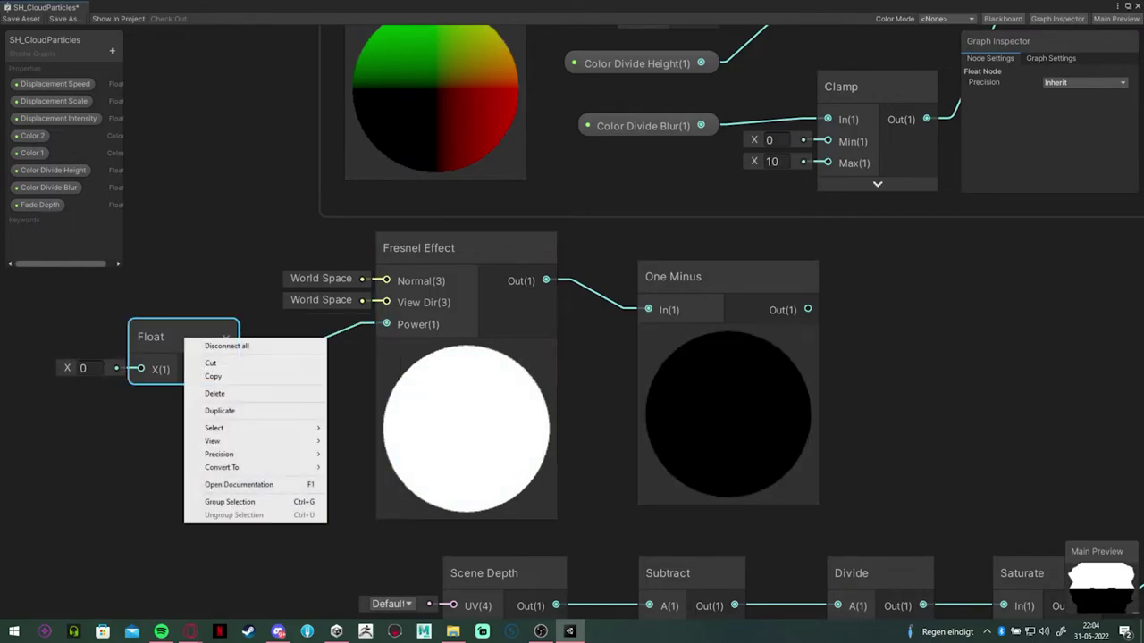
mouse_move(209, 468)
left_click(396, 492)
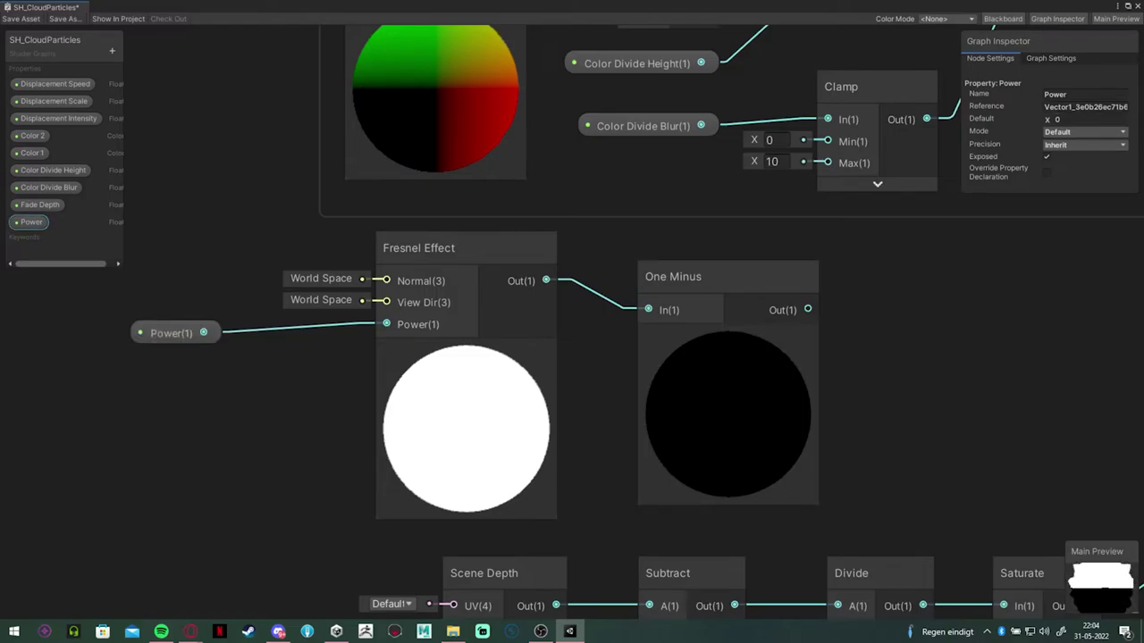
- Set the default value of the Power property to 1
left_click_drag(1047, 120, 1076, 120)
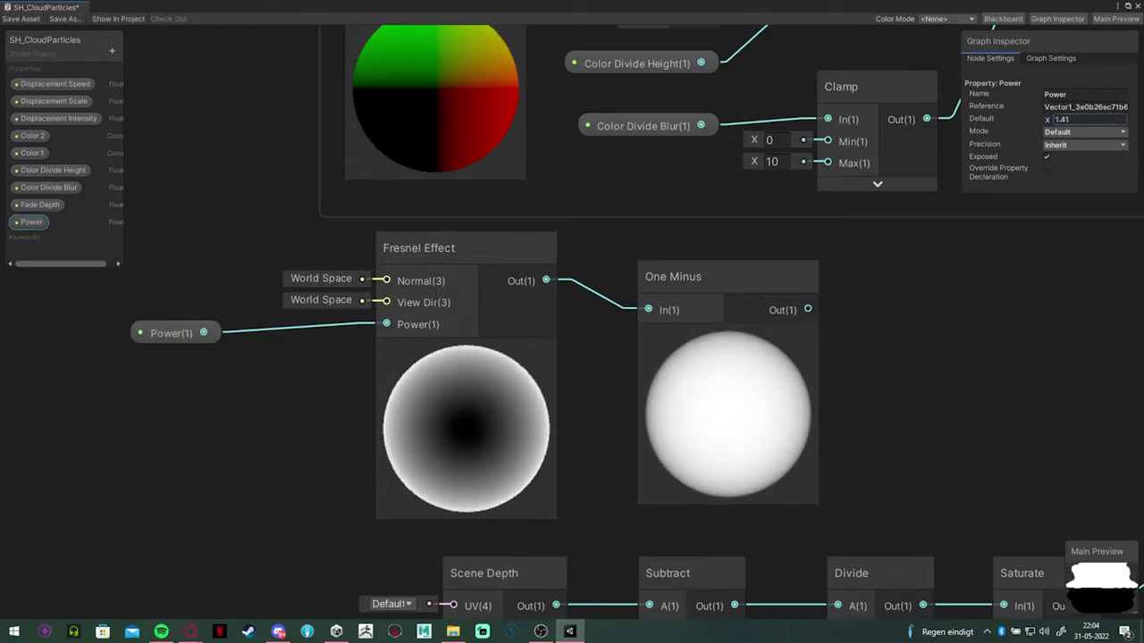
left_click(1066, 120)
type("1")
- Move the Power property next to the Fresnel Effect node and collapse the One Minus preview
middle_click_drag(527, 367, 290, 375)
scroll(290, 376, "down", 2)
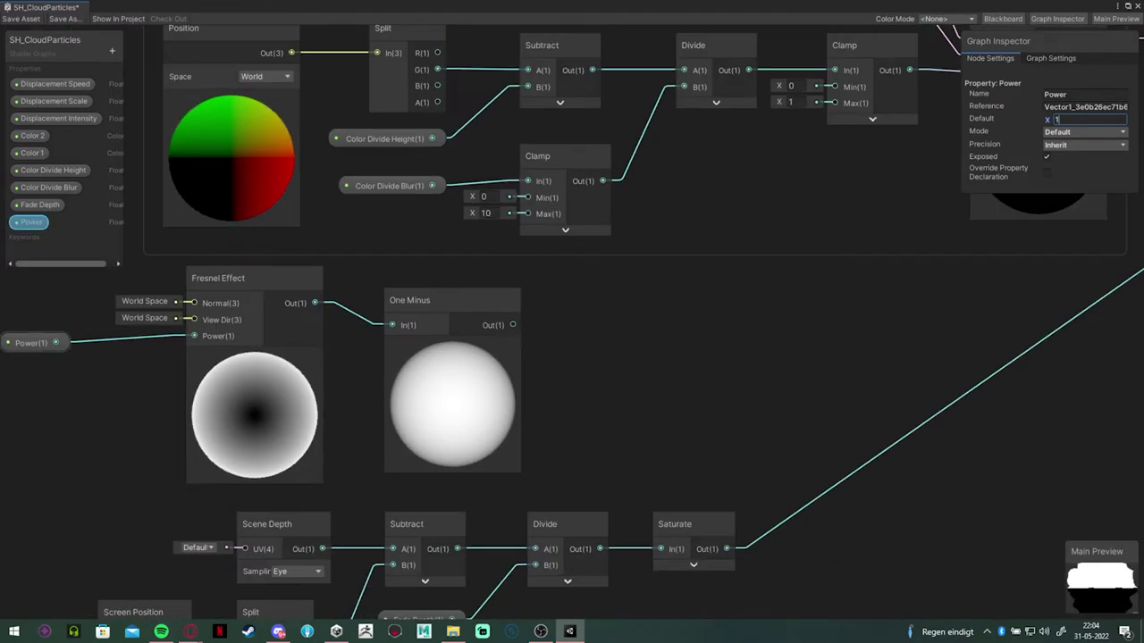
left_click_drag(34, 342, 140, 340)
left_click(471, 345)
- Add a Smoothstep node with the One Minus output connected to its In input and collapse its preview
left_click_drag(461, 307, 728, 384)
type("smooth")
key("Return")
left_click(551, 335)
scroll(634, 337, "up", 2)
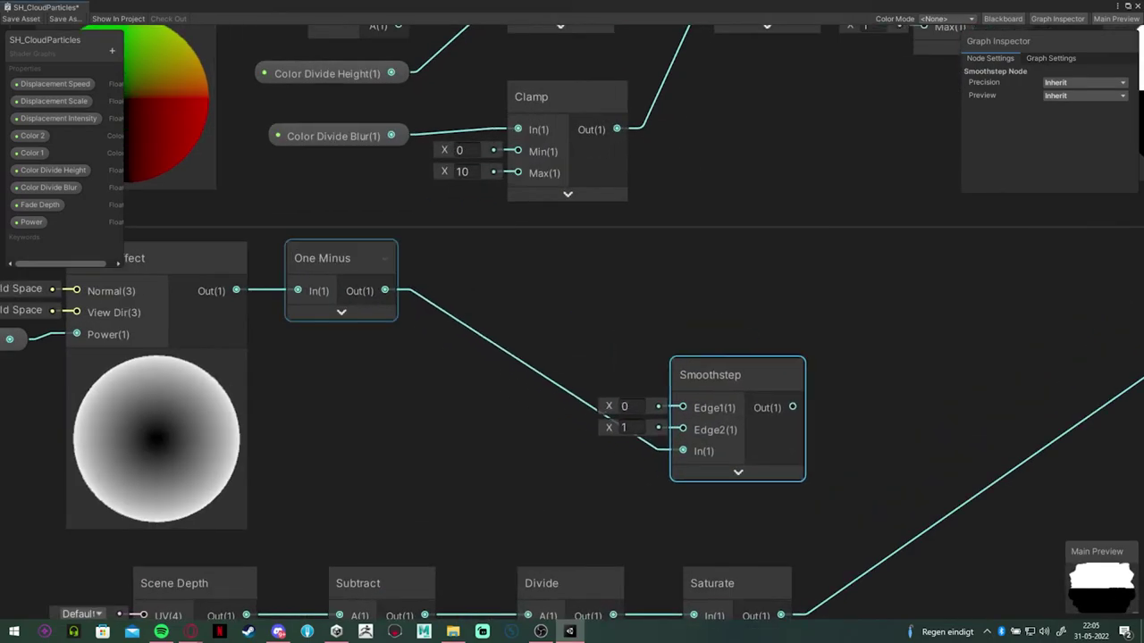
- Move the Fresnel and depth-fade nodes together further below the base color group
scroll(415, 340, "down", 11)
left_click_drag(469, 219, 504, 198)
left_click_drag(529, 460, 309, 314)
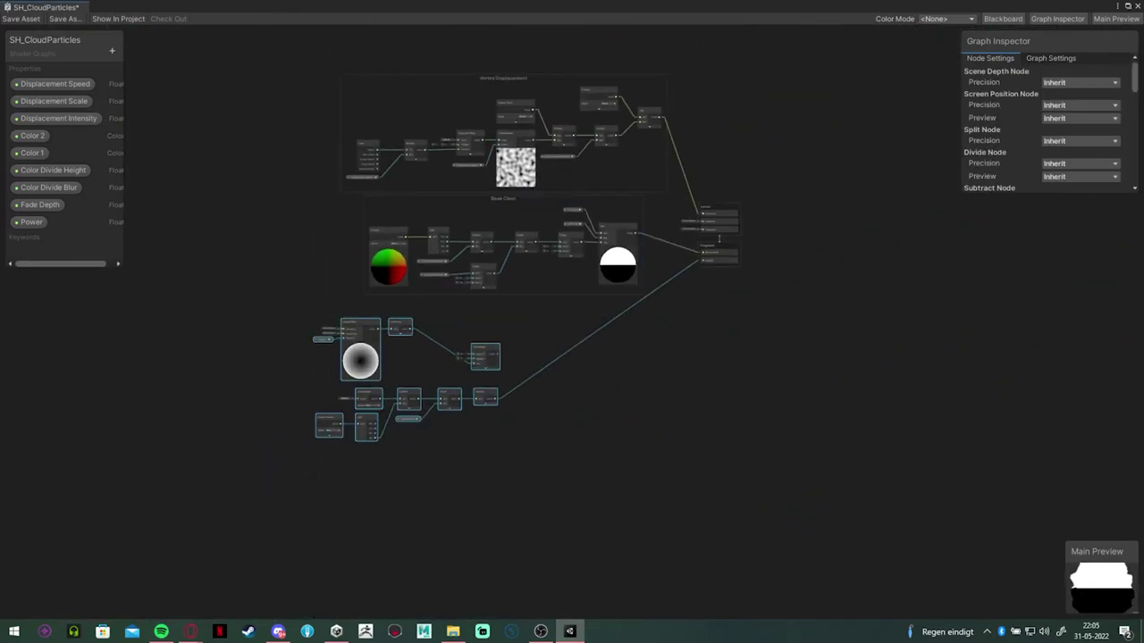
left_click_drag(399, 322, 476, 391)
- Place the Smoothstep node beside the One Minus node so the two line up
scroll(492, 357, "up", 8)
left_click(492, 357)
middle_click_drag(717, 527, 683, 407)
left_click_drag(681, 412, 596, 306)
- Add two Float nodes above One Minus and connect them to the Smoothstep's Edge1 and Edge2 inputs
left_click(470, 260)
key("space")
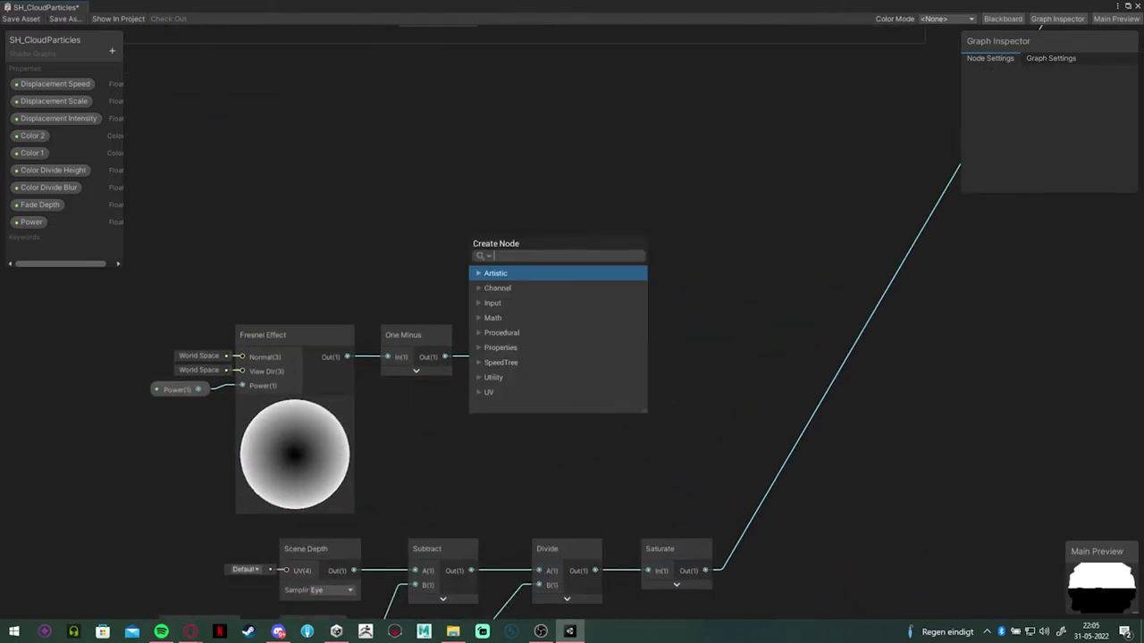
type("float")
key("Return")
key("ctrl+d")
left_click_drag(484, 273, 430, 261)
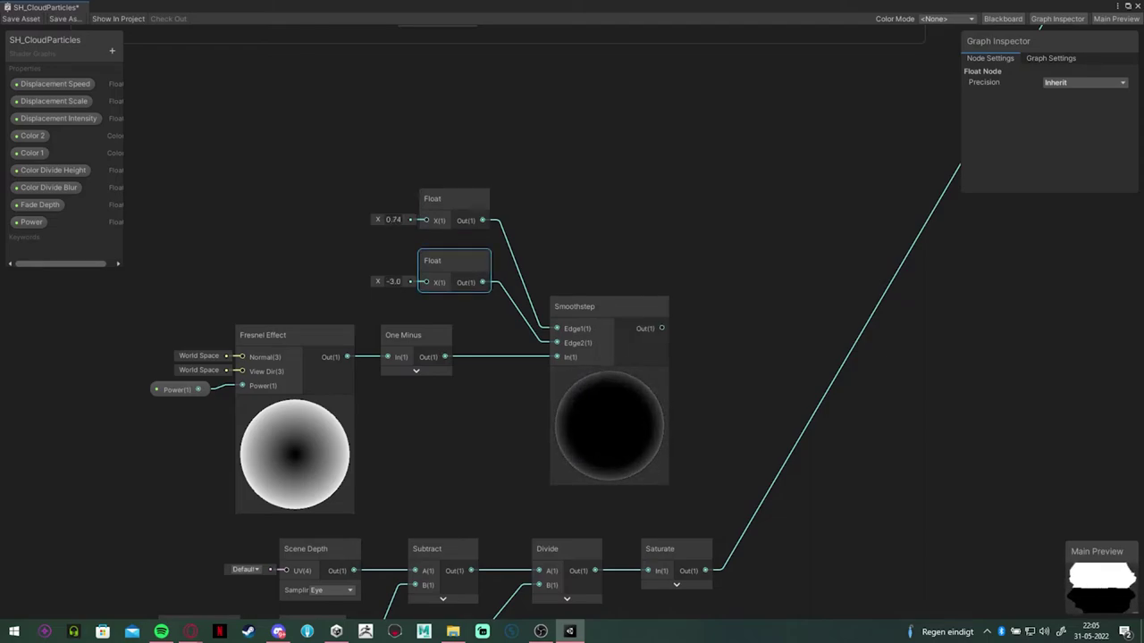
- Set the Float feeding Edge1 to 0.3 and the Float feeding Edge2 to 0.8
left_click_drag(378, 281, 422, 282)
left_click_drag(378, 220, 364, 220)
mouse_move(378, 282)
left_mouse_down()
mouse_move(431, 282)
mouse_move(367, 281)
left_mouse_up()
left_click_drag(378, 220, 376, 220)
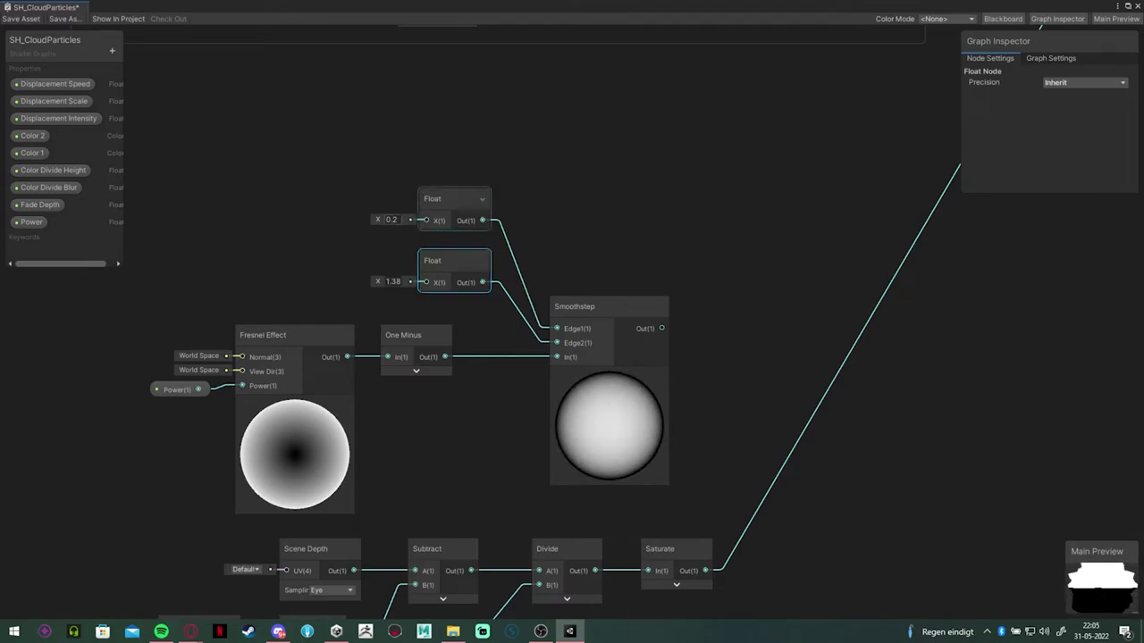
type("3")
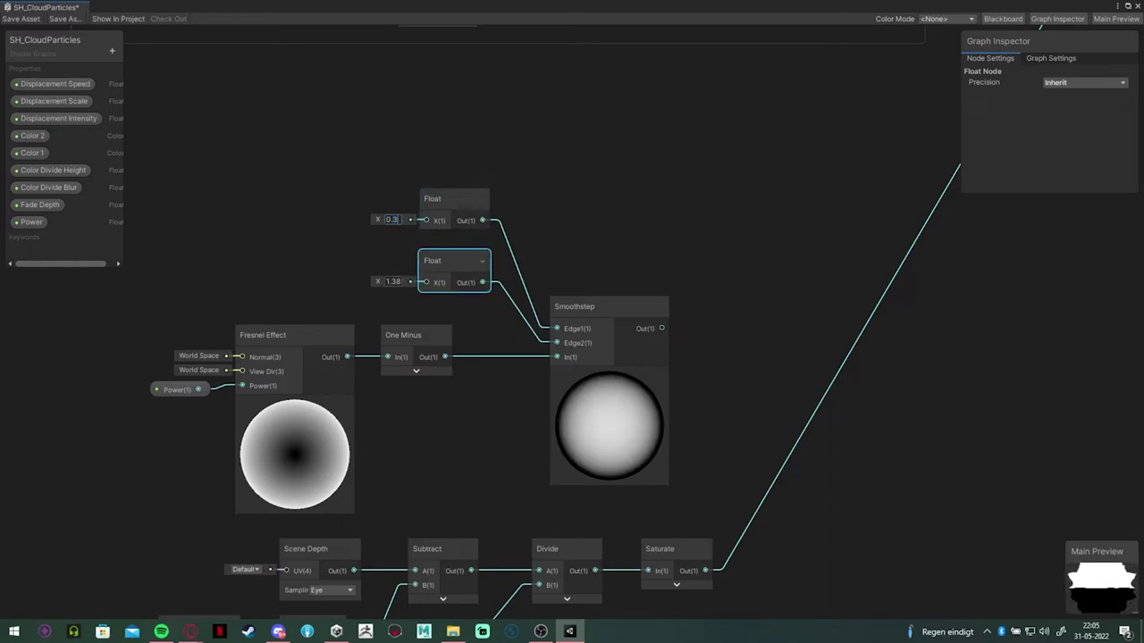
type("2")
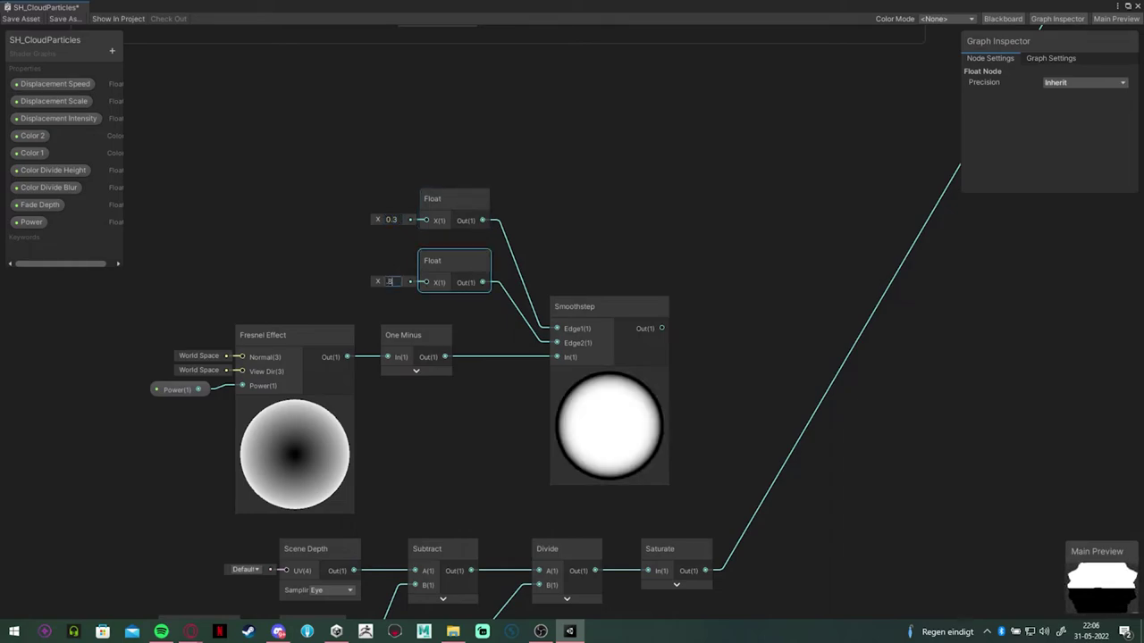
- Tidy the layout by moving the Smoothstep node and both Float nodes closer to the One Minus node
left_click(589, 242)
left_click_drag(598, 308, 565, 308)
left_click_drag(456, 261, 417, 277)
left_click_drag(456, 199, 428, 211)
- Add a Multiply node with the Smoothstep output connected to A and the Saturate output to B
scroll(357, 339, "down", 3)
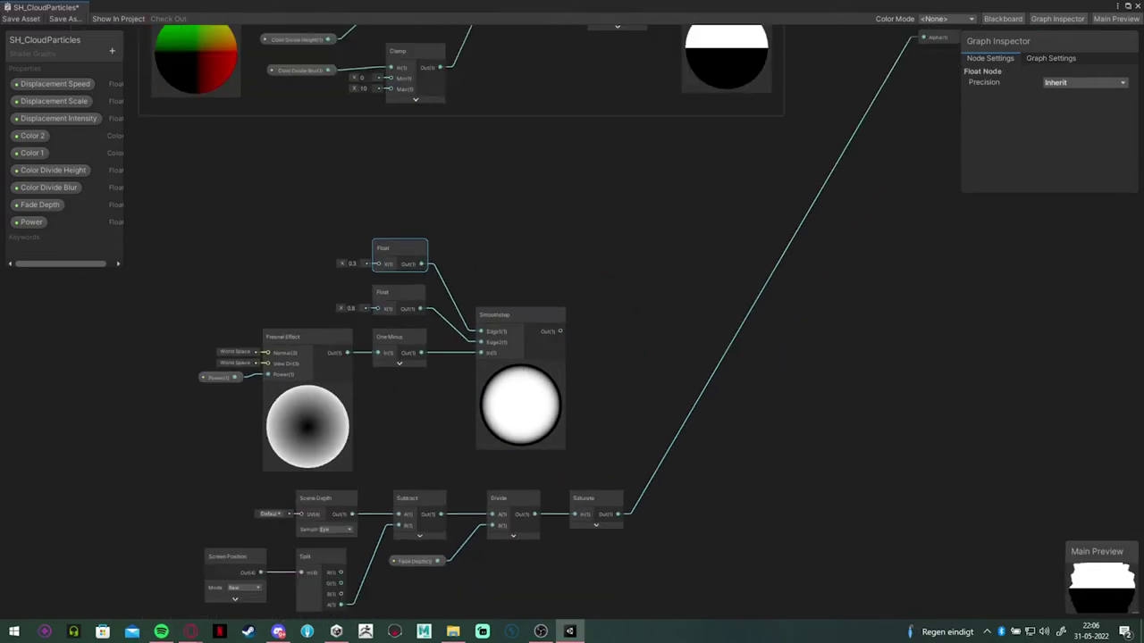
left_click_drag(621, 328, 624, 329)
type("multiply")
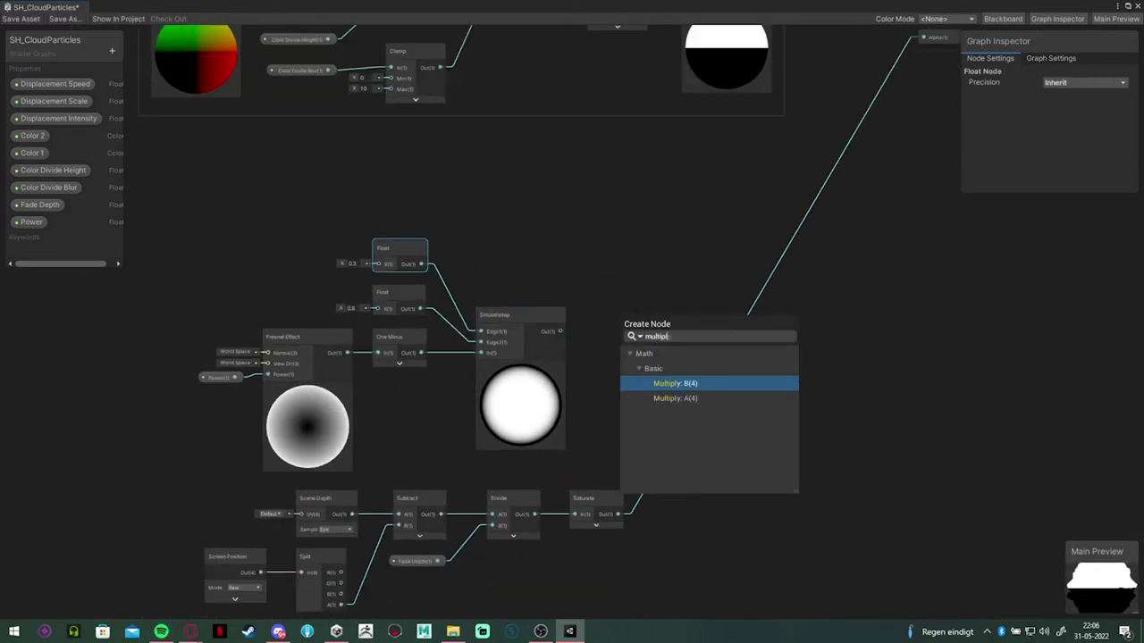
key("Return")
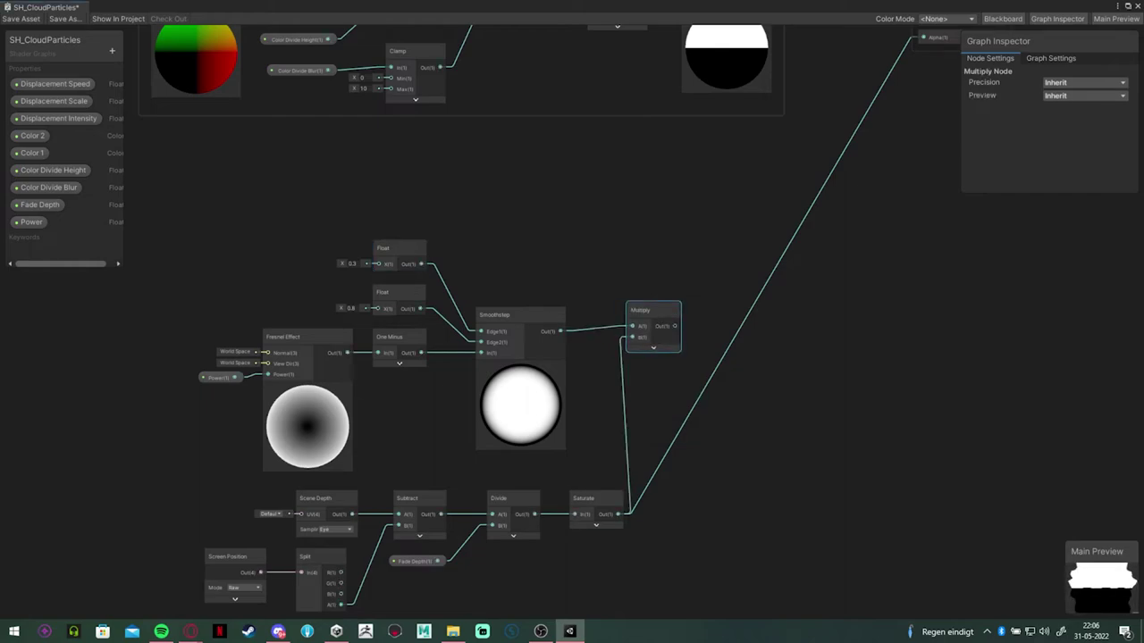
middle_click_drag(665, 291, 622, 359)
left_click_drag(610, 380, 624, 384)
- Collapse the previews of the Smoothstep and Fresnel Effect nodes
scroll(577, 347, "down", 3)
left_click(510, 403)
scroll(420, 431, "up", 4)
left_click(331, 413)
- Move the Fresnel nodes closer to Multiply and shift the whole chain down toward the depth-fade nodes
left_click_drag(228, 455, 590, 227)
left_click_drag(554, 328, 633, 328)
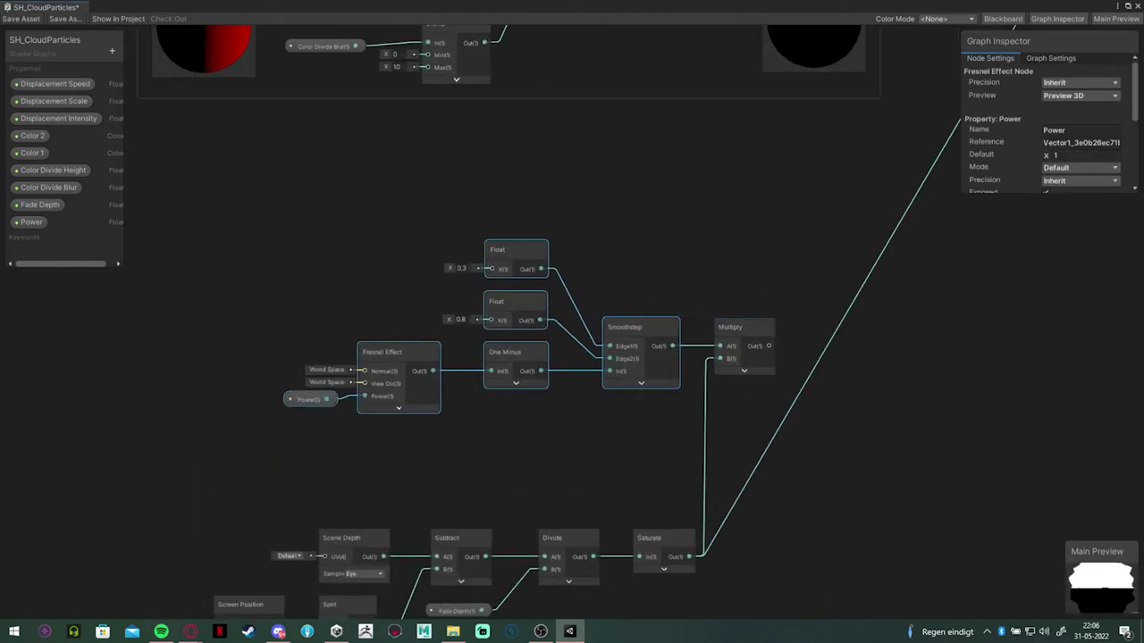
left_click_drag(827, 219, 313, 431)
left_click_drag(394, 353, 411, 454)
left_click(802, 390)
- Connect the Multiply output to the Fragment block's Alpha input in place of Saturate and save the graph
middle_click_drag(786, 429, 487, 519)
scroll(486, 523, "down", 1)
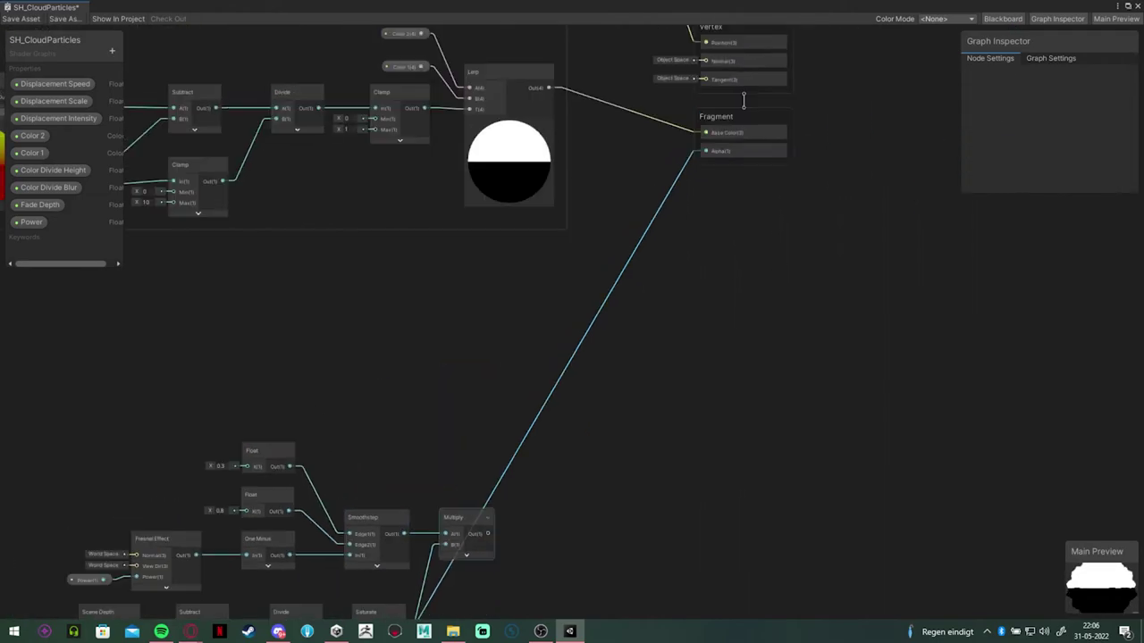
left_click_drag(488, 534, 706, 151)
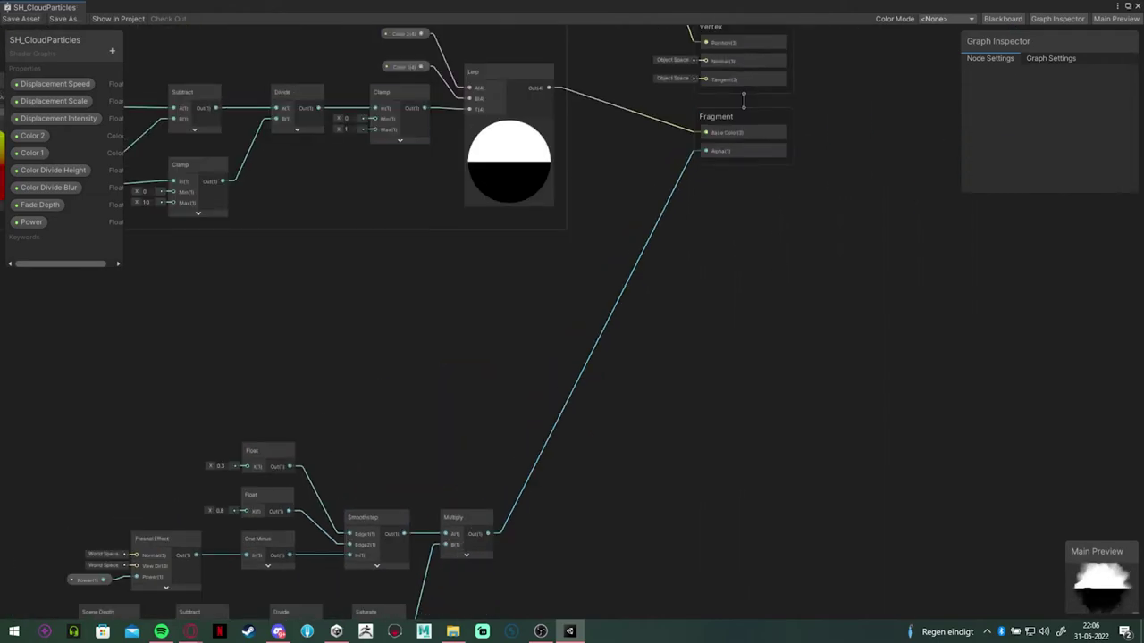
- Return to the scene to examine the faded clouds and the particle system's Color over Lifetime gradient
left_click_drag(422, 7, 498, 550)
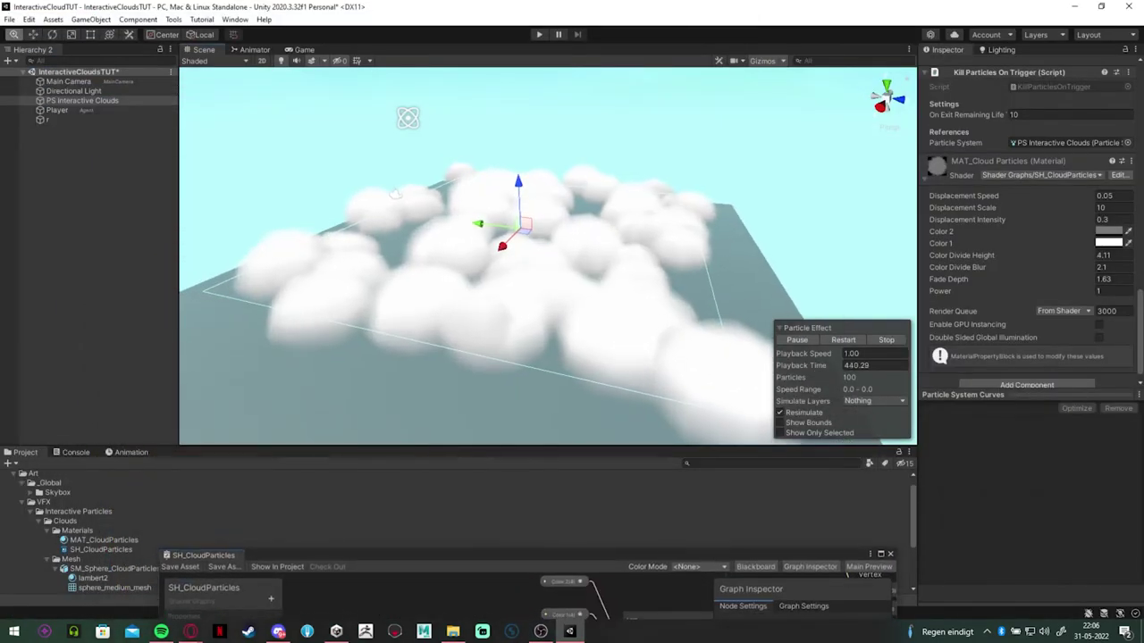
left_click_drag(625, 277, 603, 264, "alt")
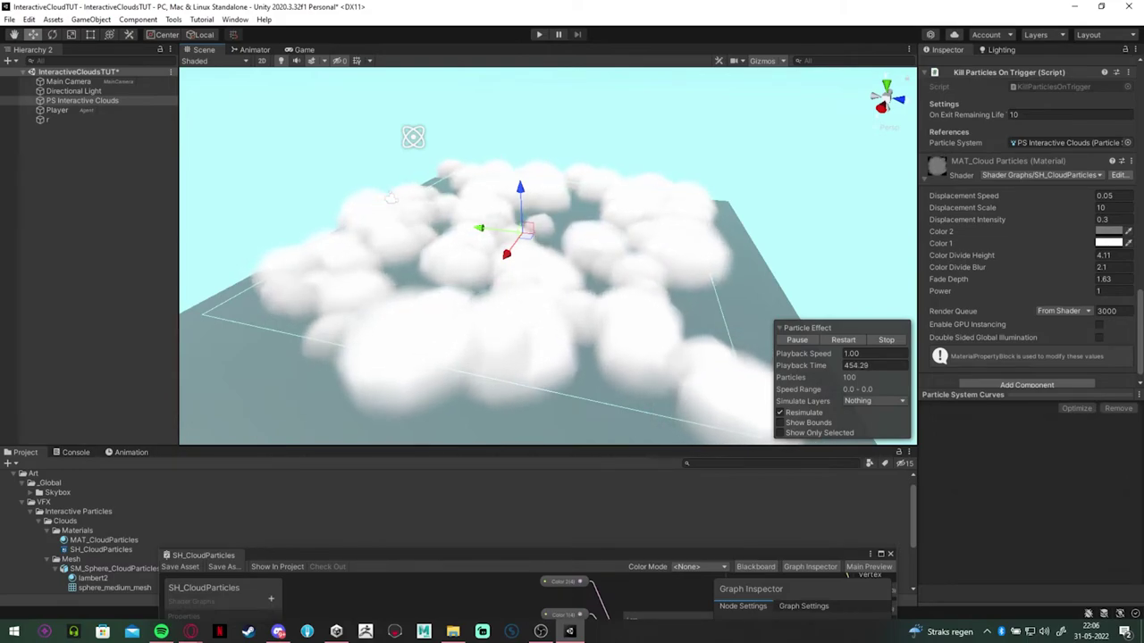
scroll(1028, 224, "up", 5)
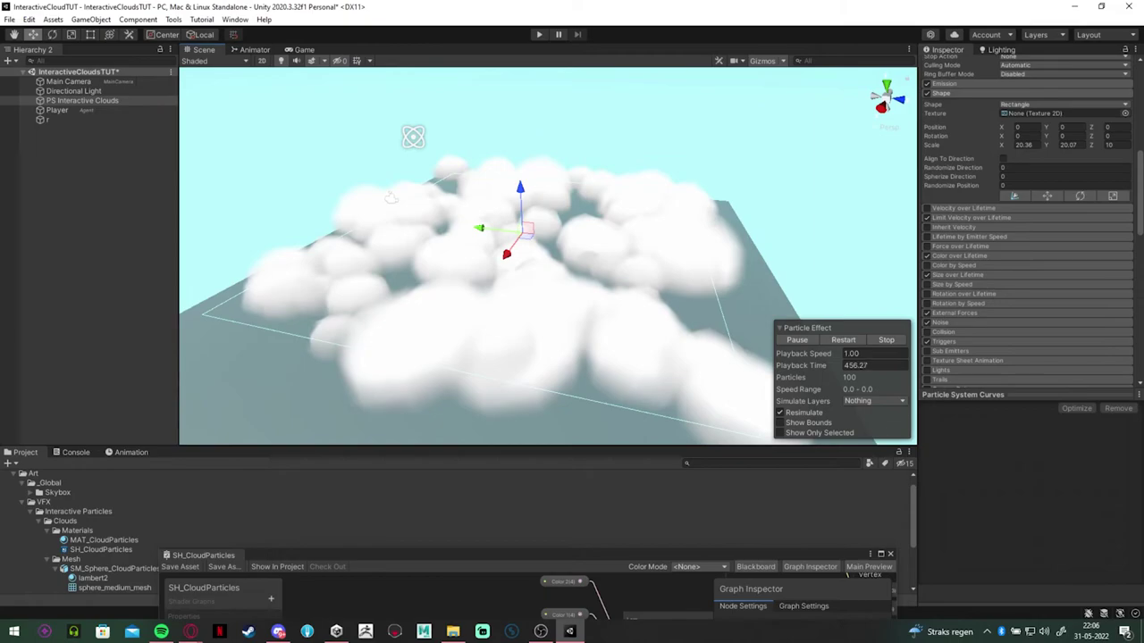
left_click(961, 256)
left_click(1060, 267)
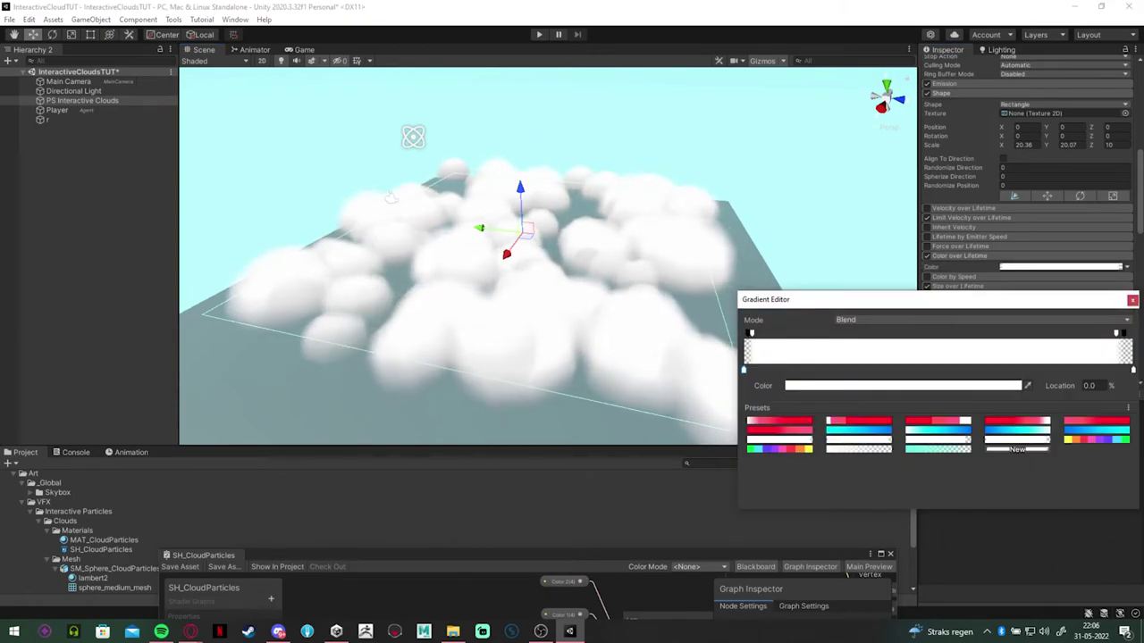
left_click(1132, 300)
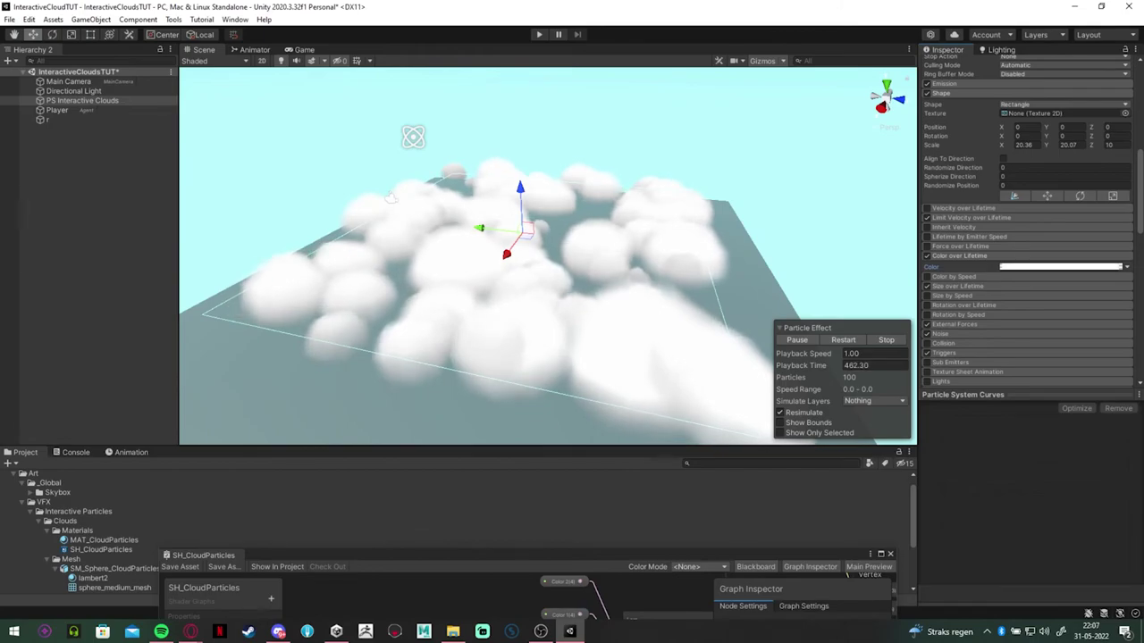
- Return to the maximized shader graph, add a second Multiply node and connect the existing Multiply's output to its A input
left_click_drag(745, 555, 753, 89)
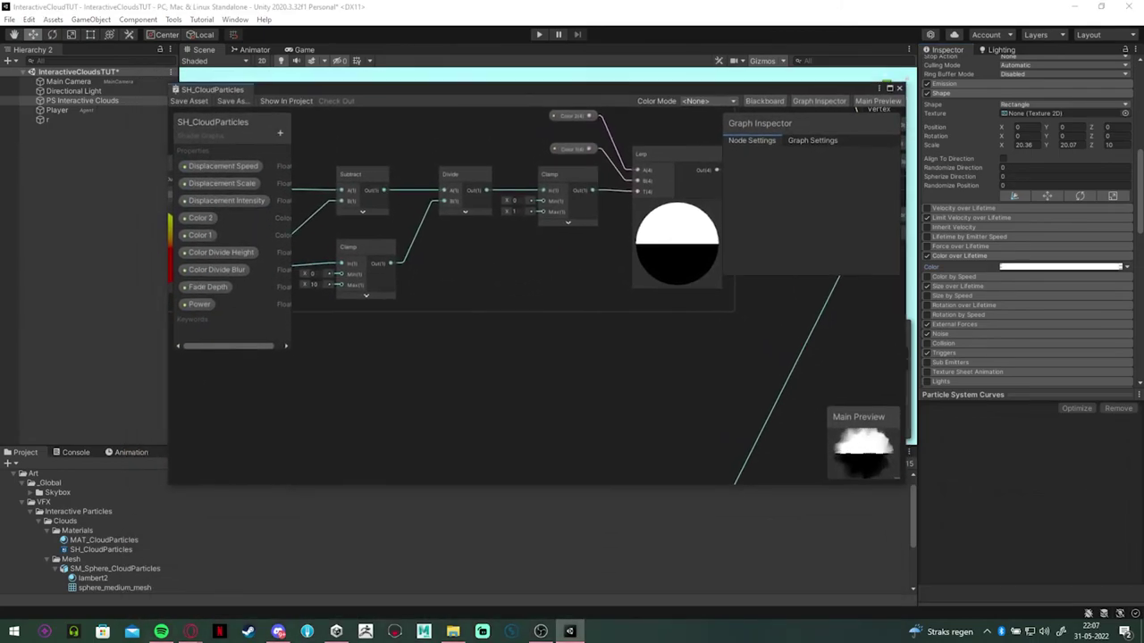
left_click(890, 89)
middle_click_drag(679, 483, 845, 317)
scroll(893, 324, "up", 3)
scroll(624, 401, "up", 1)
key("space")
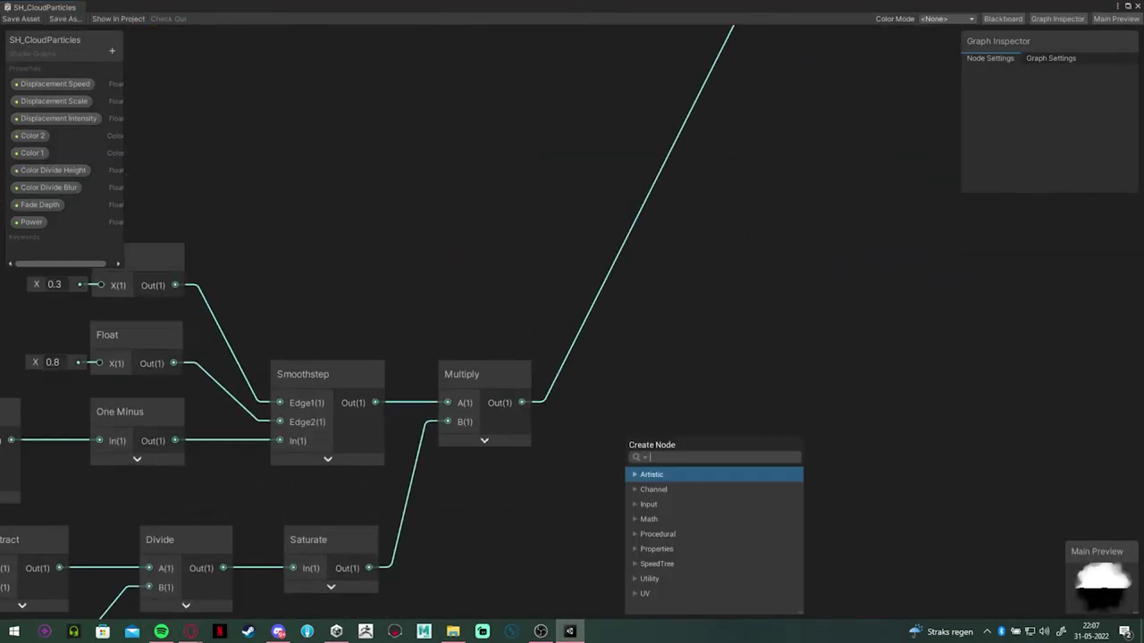
type("mul")
key("Return")
left_click_drag(676, 477, 706, 340)
left_click_drag(522, 402, 714, 375)
left_click(747, 435)
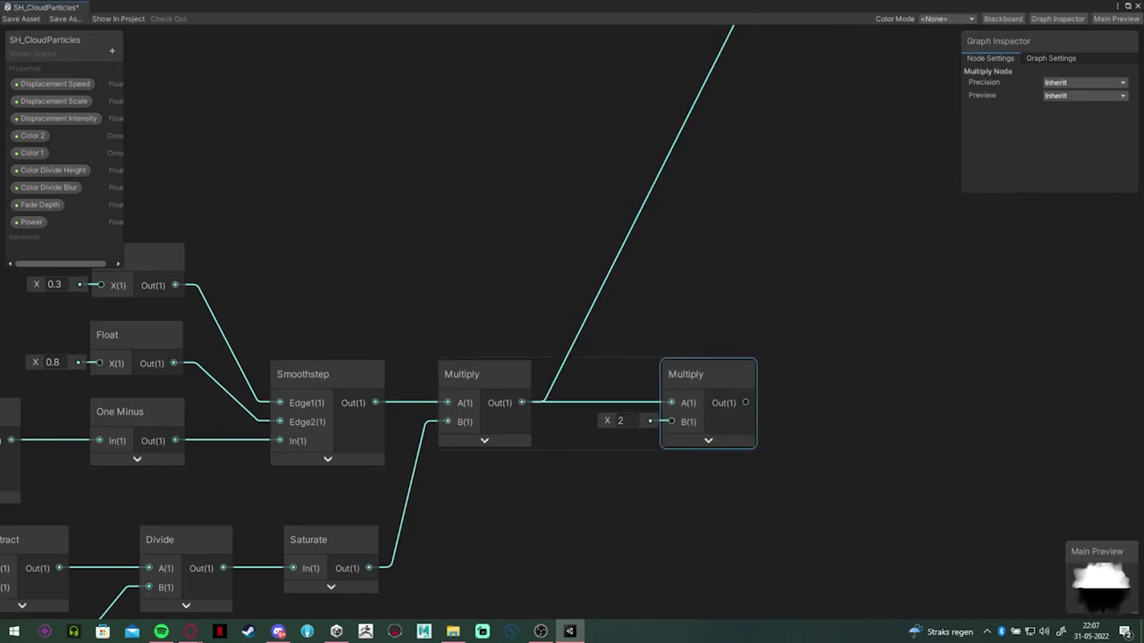
- Add a Vertex Color node and place it just below the two Multiply nodes
middle_click_drag(621, 536, 621, 361)
left_click(621, 454)
key("space")
type("vert")
key("Return")
left_click_drag(609, 483, 576, 319)
- Add a Split node fed by Vertex Color and connect its A output to the second Multiply's B input
left_click(518, 368)
key("space")
type("split")
key("Return")
left_click_drag(640, 402, 673, 247)
middle_click_drag(686, 230, 624, 357)
left_click_drag(640, 331, 678, 331)
- Connect the second Multiply's output to the Fragment block's Alpha input, save the graph and inspect the clouds in the scene
scroll(675, 335, "down", 4)
middle_click_drag(675, 335, 497, 480)
left_click_drag(523, 491, 594, 109)
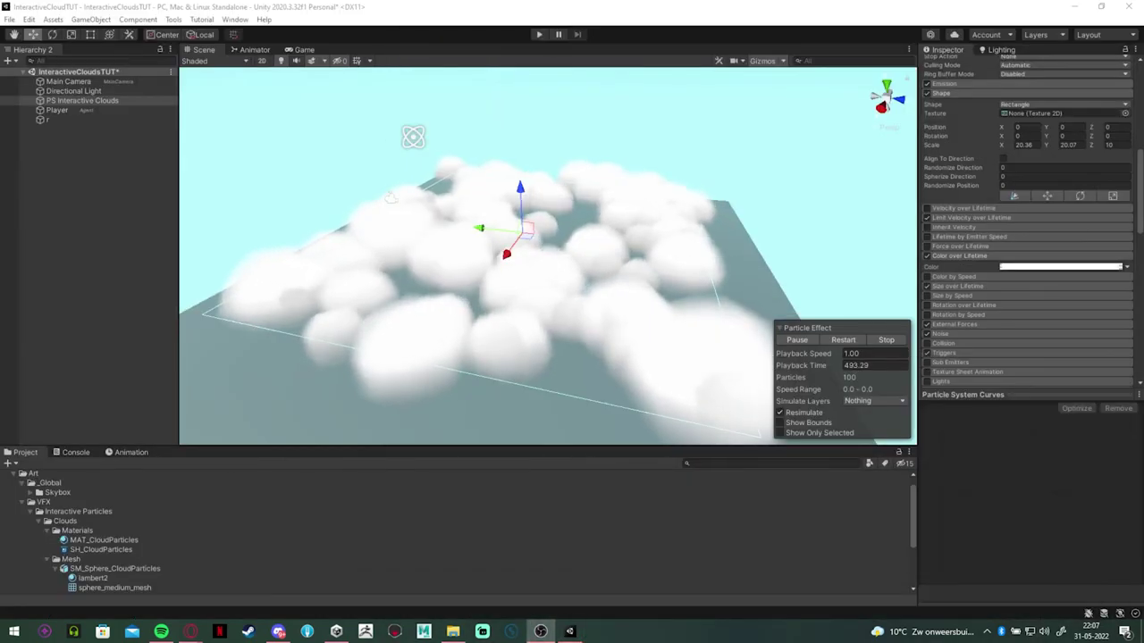
left_click_drag(536, 259, 577, 299, "alt")
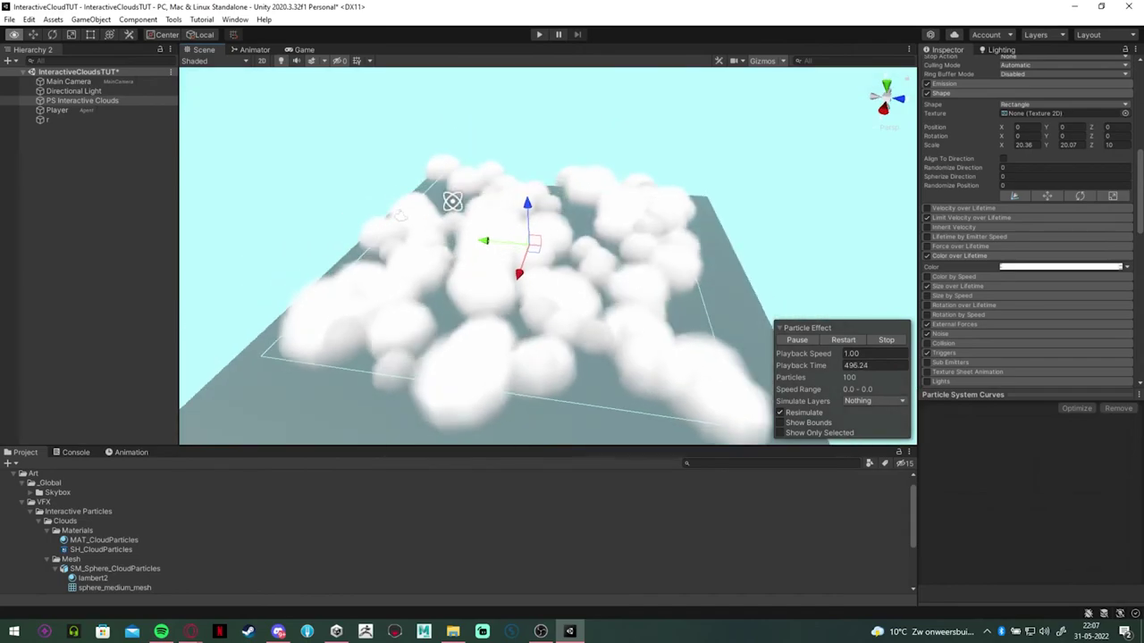
middle_click_drag(577, 299, 552, 277, "alt")
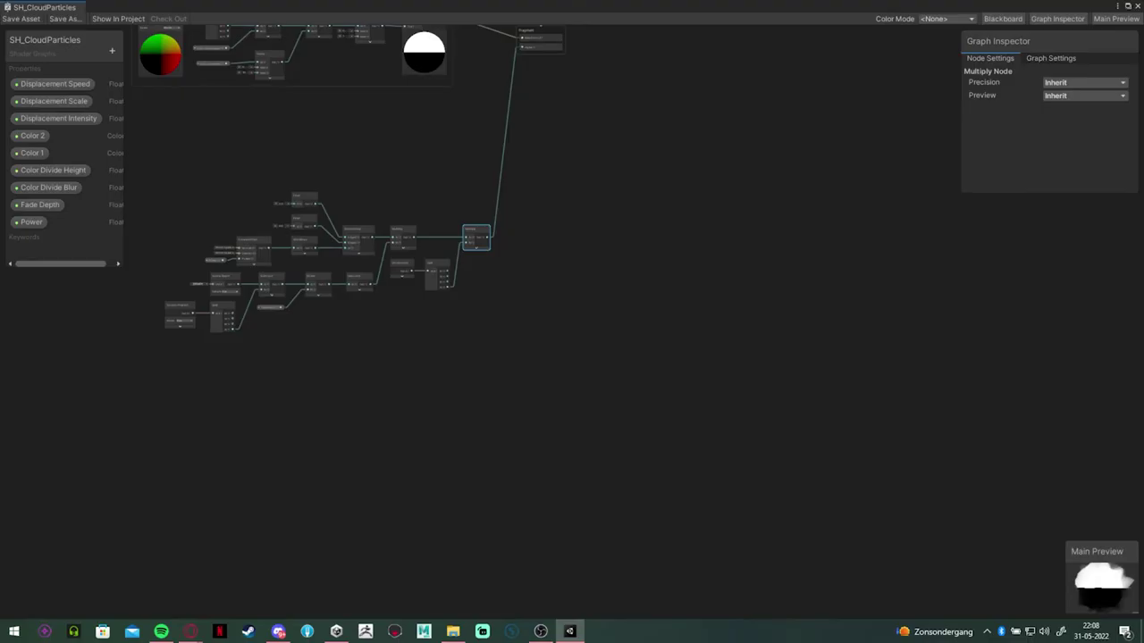
- Group all Fresnel, depth-fade and vertex color nodes, including both Multiply nodes, under the title "Alpha"
scroll(285, 268, "up", 4)
middle_click_drag(286, 268, 456, 421)
left_click_drag(194, 238, 855, 604)
right_click(786, 353)
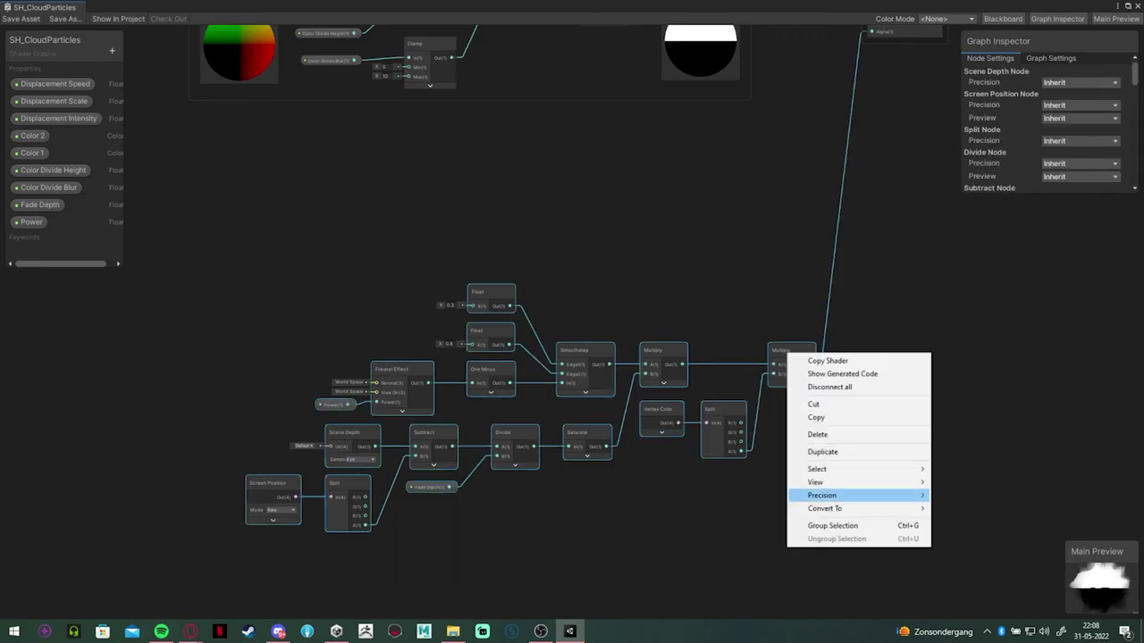
left_click(833, 526)
type("Alpha")
key("Return")
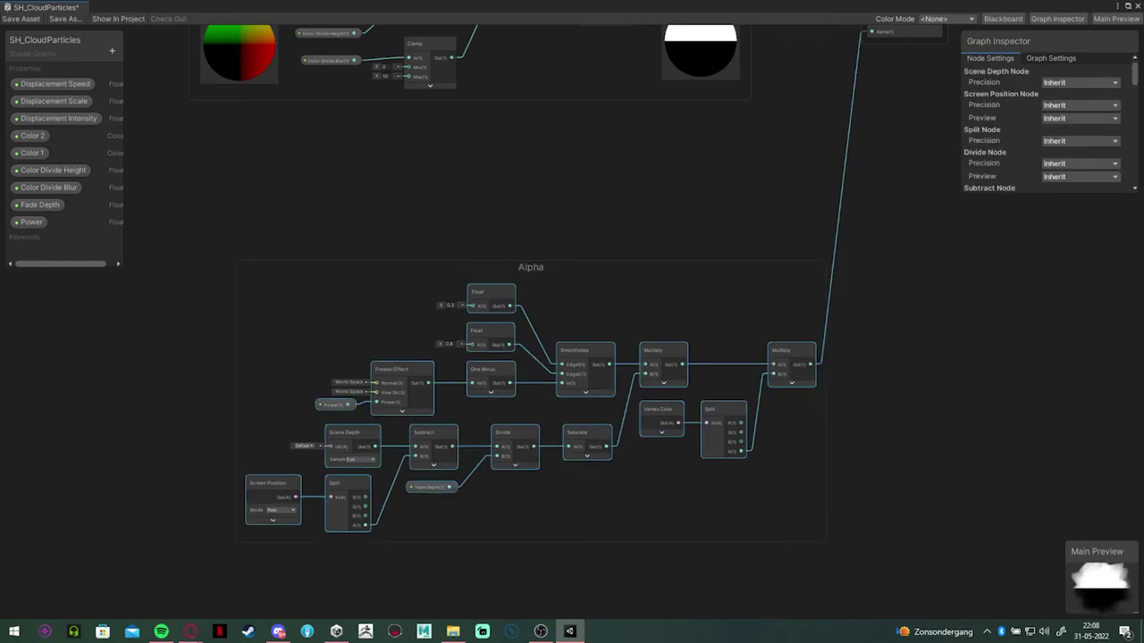
- Move the Alpha group up so that it sits directly beneath the base color group
left_click_drag(531, 269, 456, 123)
scroll(456, 124, "down", 2)
middle_click_drag(456, 123, 395, 403)
middle_click_drag(487, 192, 400, 225)
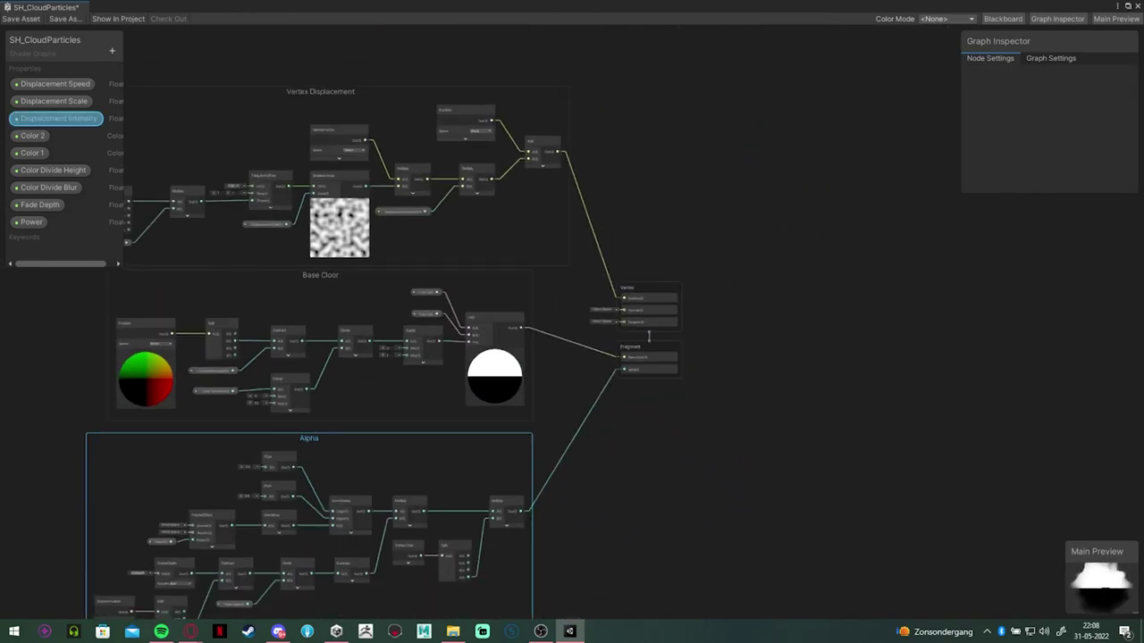
- Align the Vertex Displacement group's right edge with the groups below and move the Vertex and Fragment blocks level with the Lerp output
left_click_drag(320, 90, 285, 118)
left_click(581, 214)
middle_click_drag(581, 214, 613, 169)
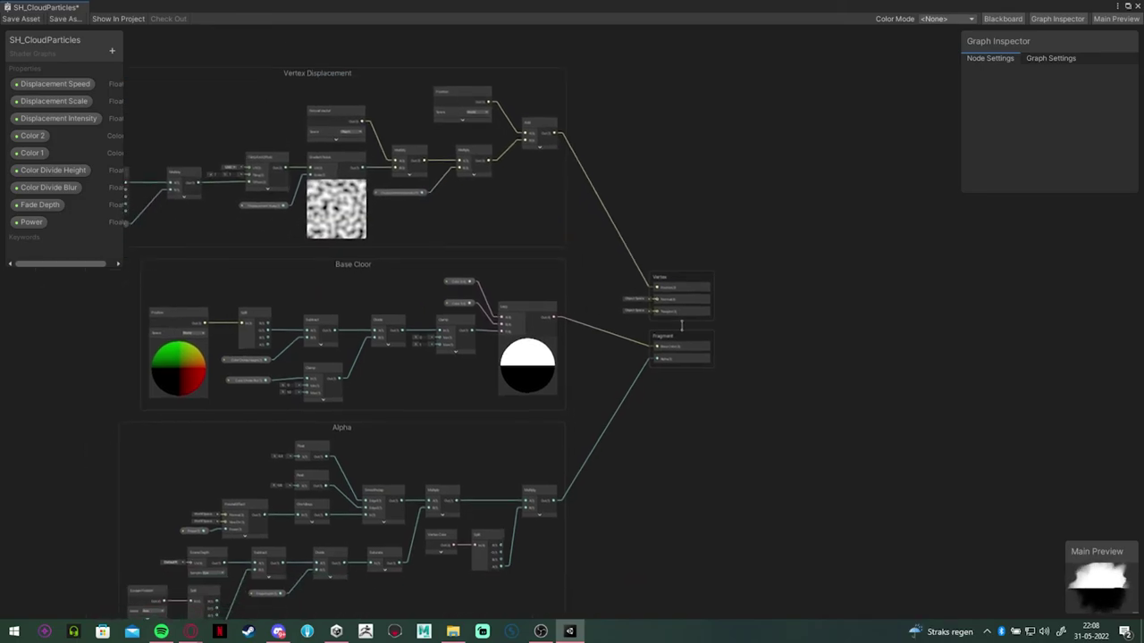
left_click_drag(747, 255, 688, 358)
left_click_drag(681, 278, 678, 247)
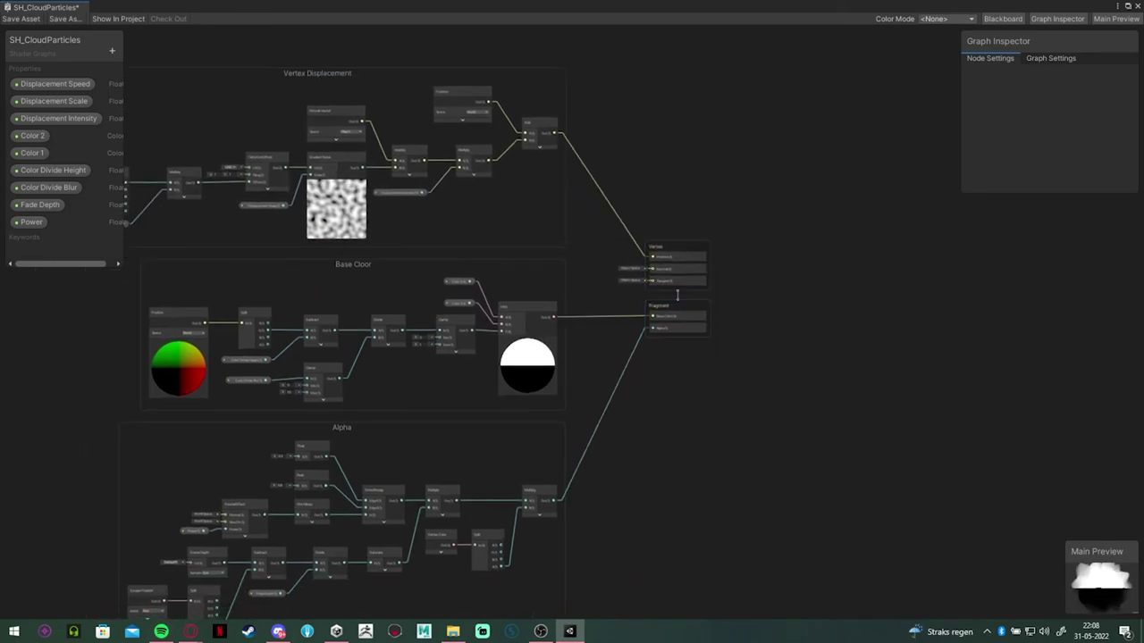